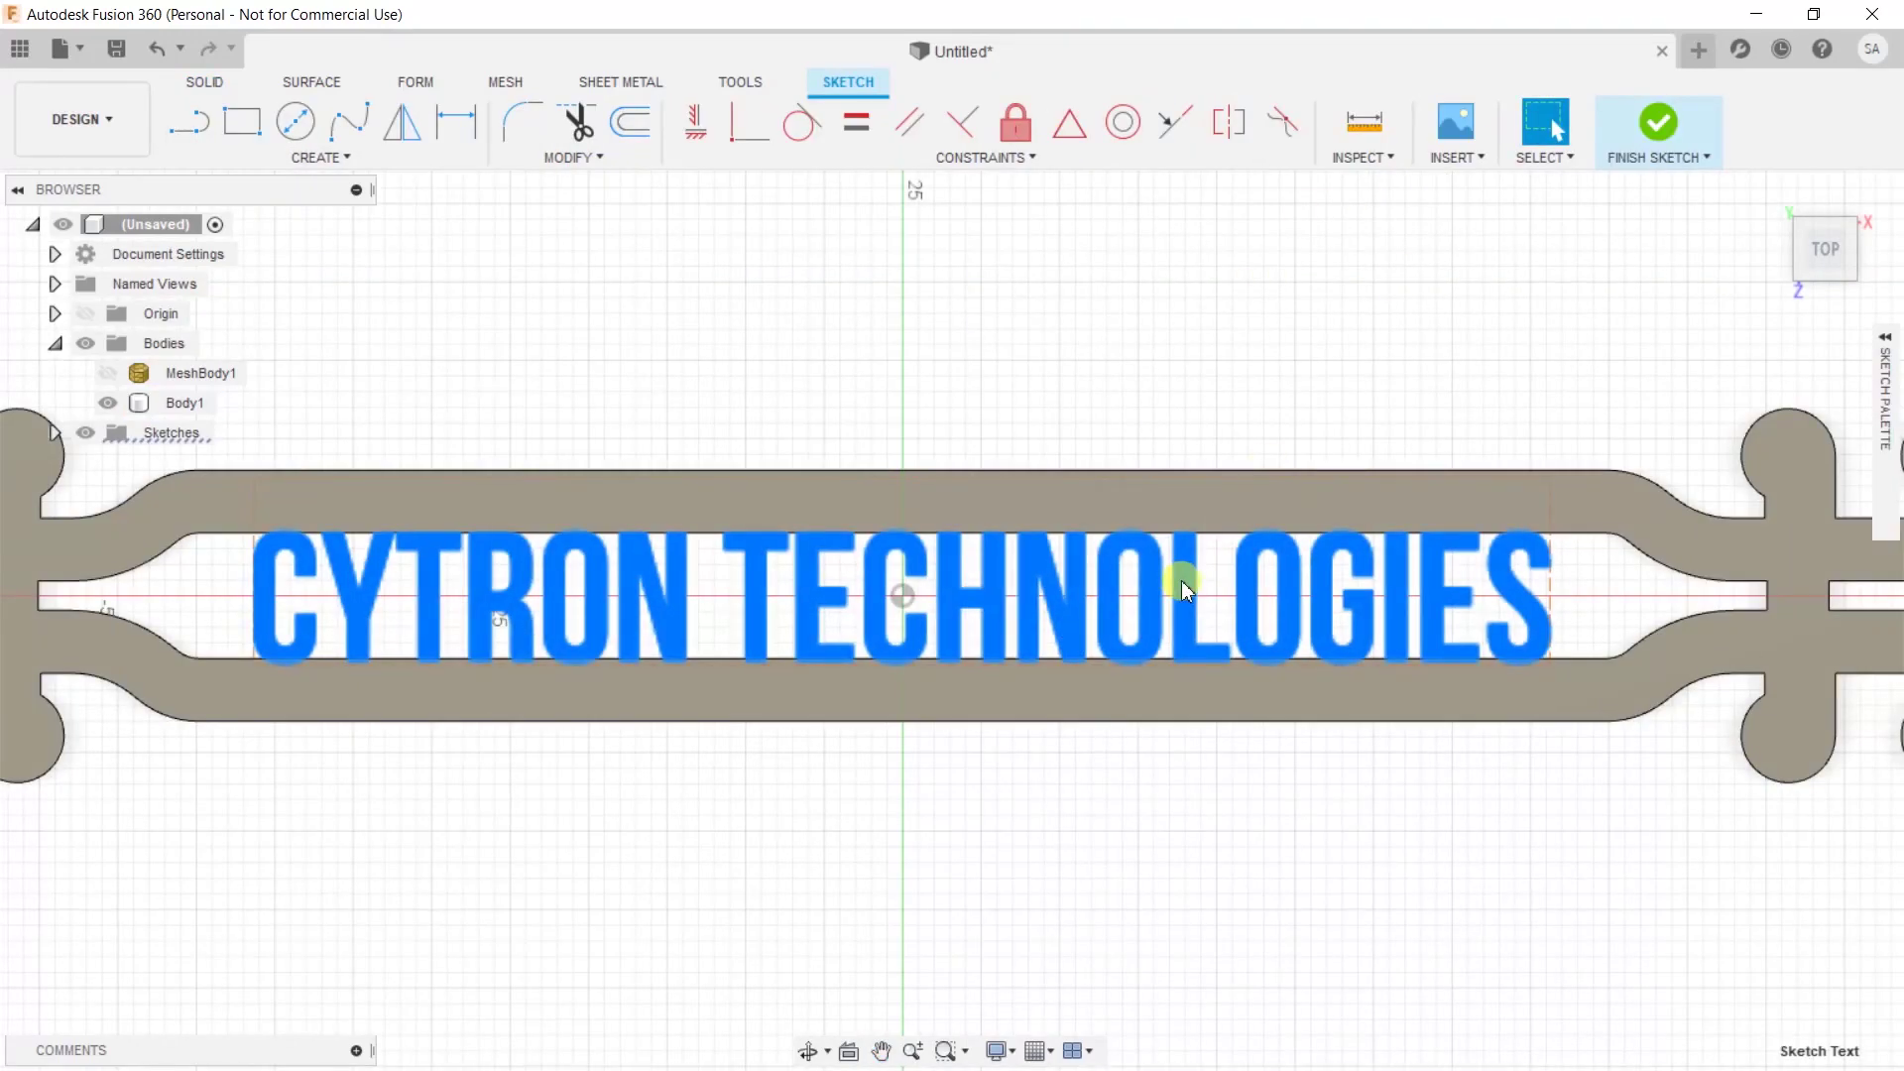
- Explode the CYTRON TECHNOLOGIES text into curves and orbit to view the cut-out band
{"action": "right_click", "coordinate": [1181, 580]}
{"action": "left_click", "coordinate": [1188, 738]}
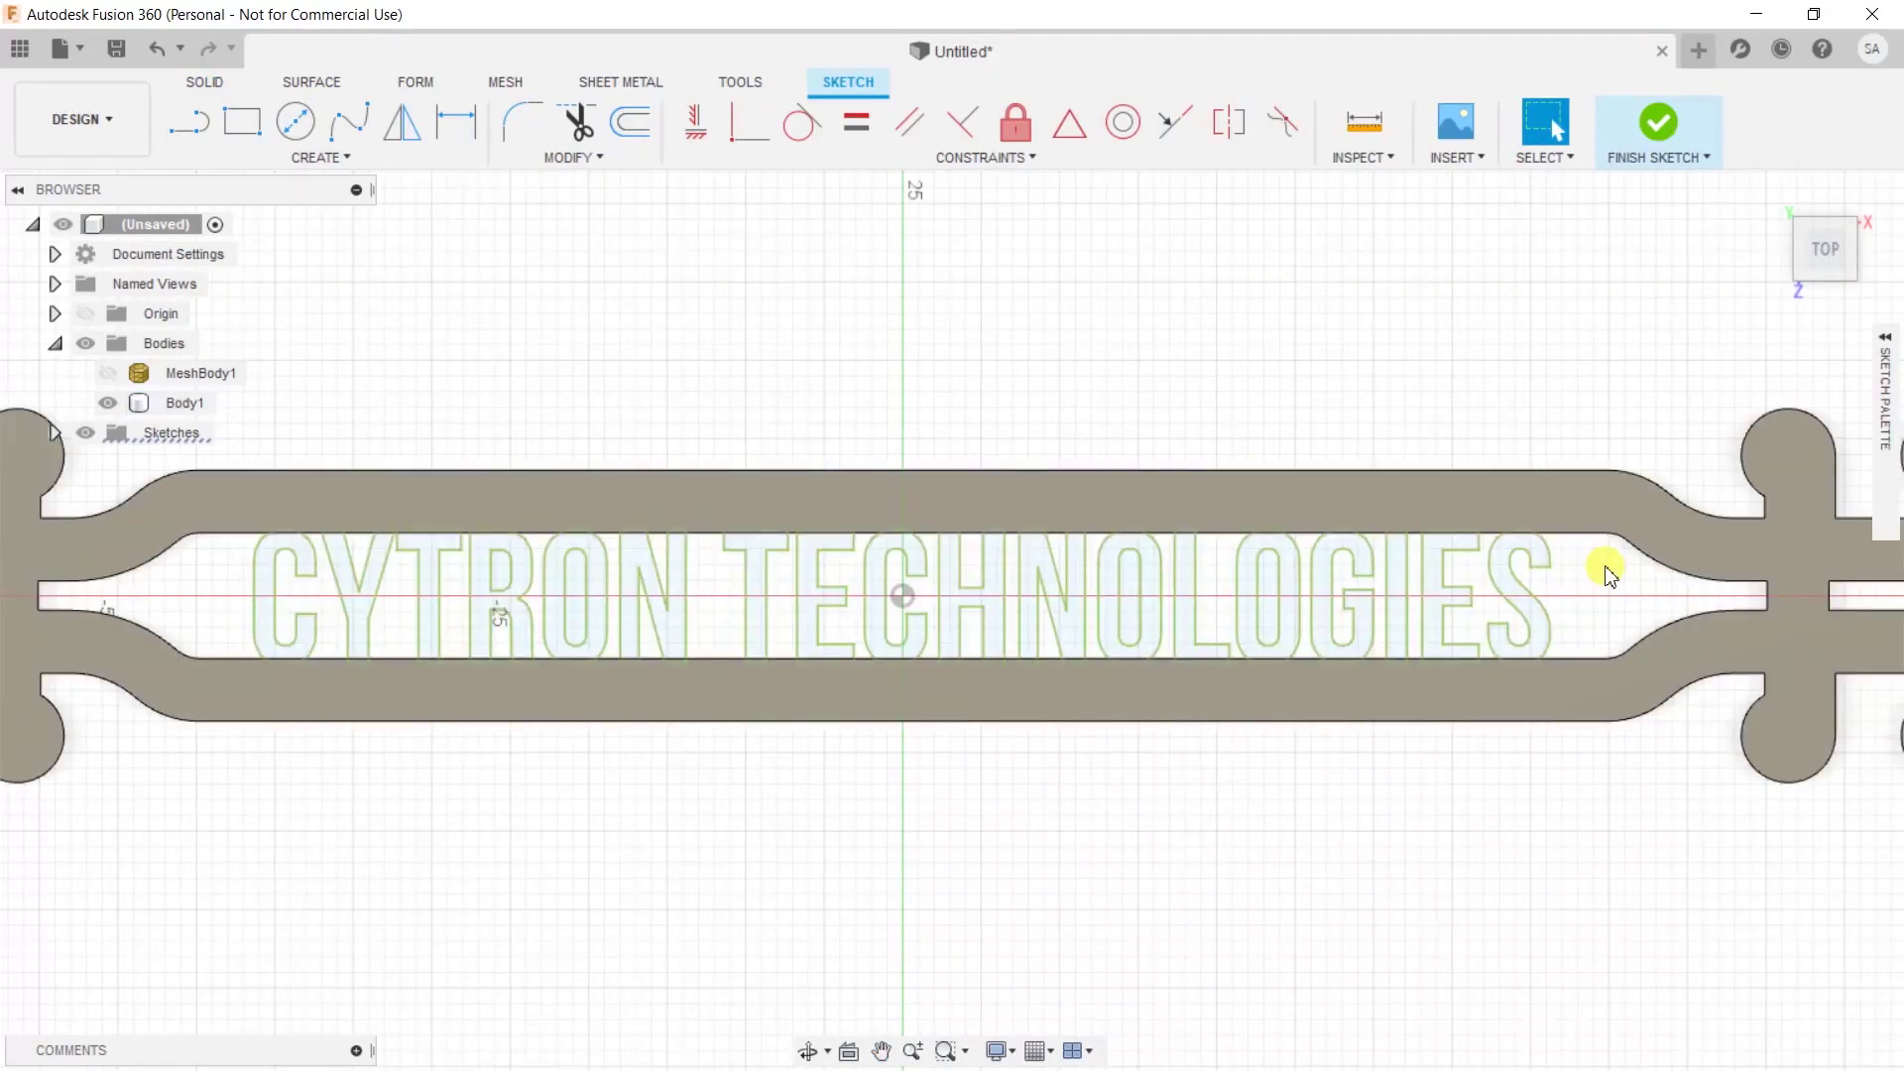
{"action": "left_click", "coordinate": [1854, 221]}
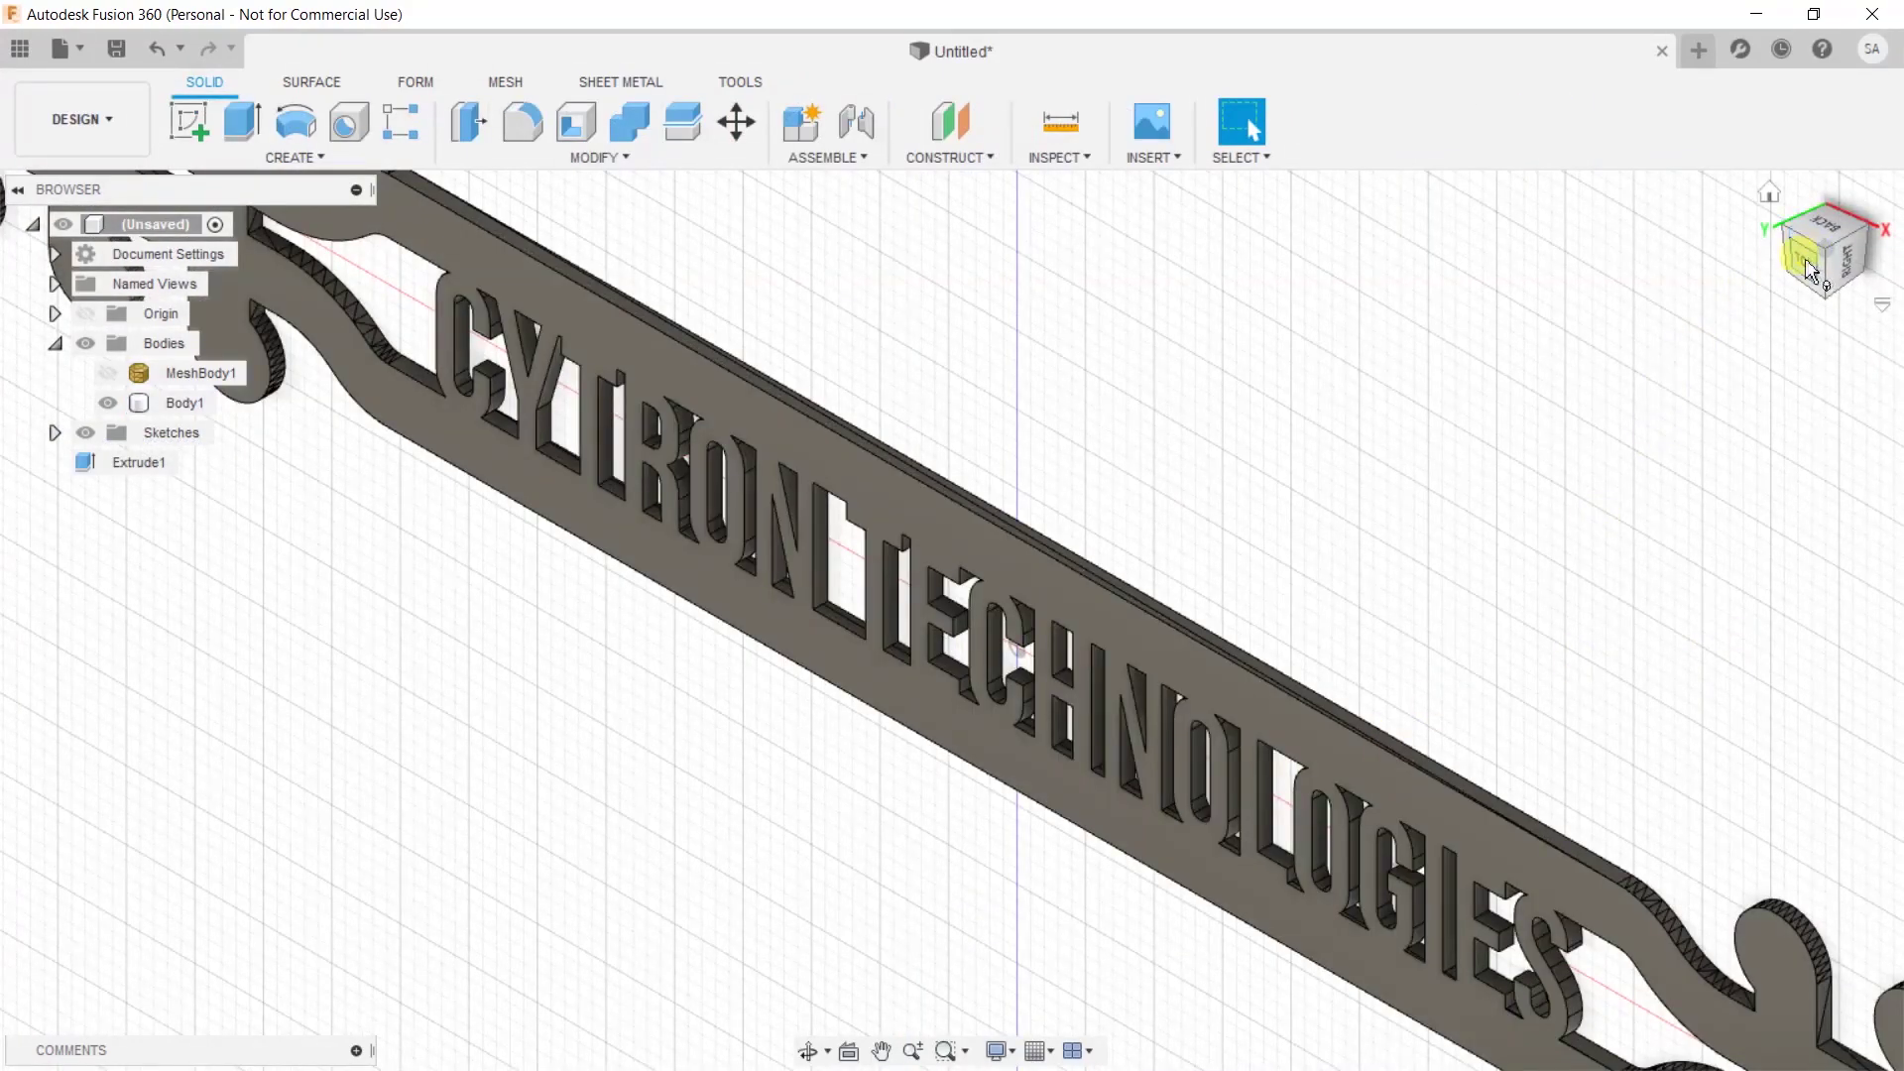
{"action": "left_click", "coordinate": [1810, 269]}
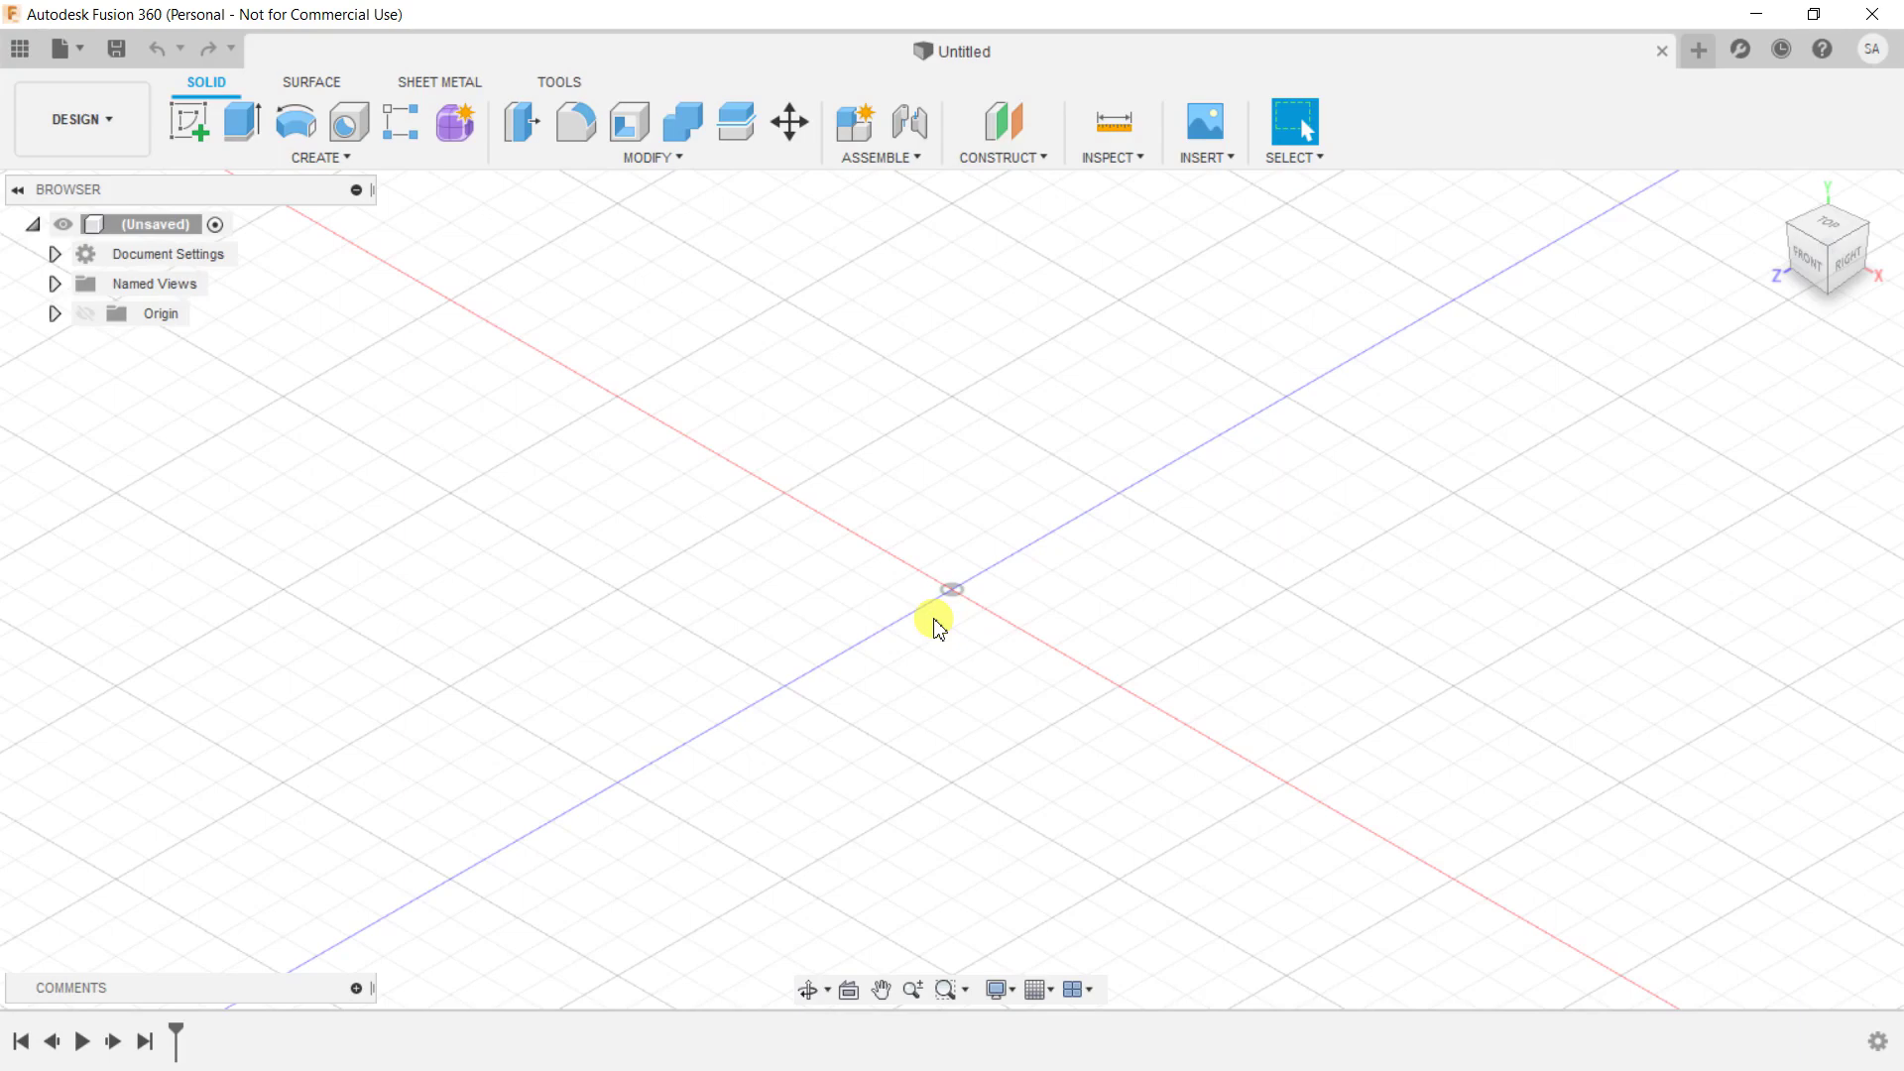
- Insert blank_band.stl as mesh MeshBody1 in millimetres, centred and moved to the ground plane
{"action": "left_click", "coordinate": [1190, 161]}
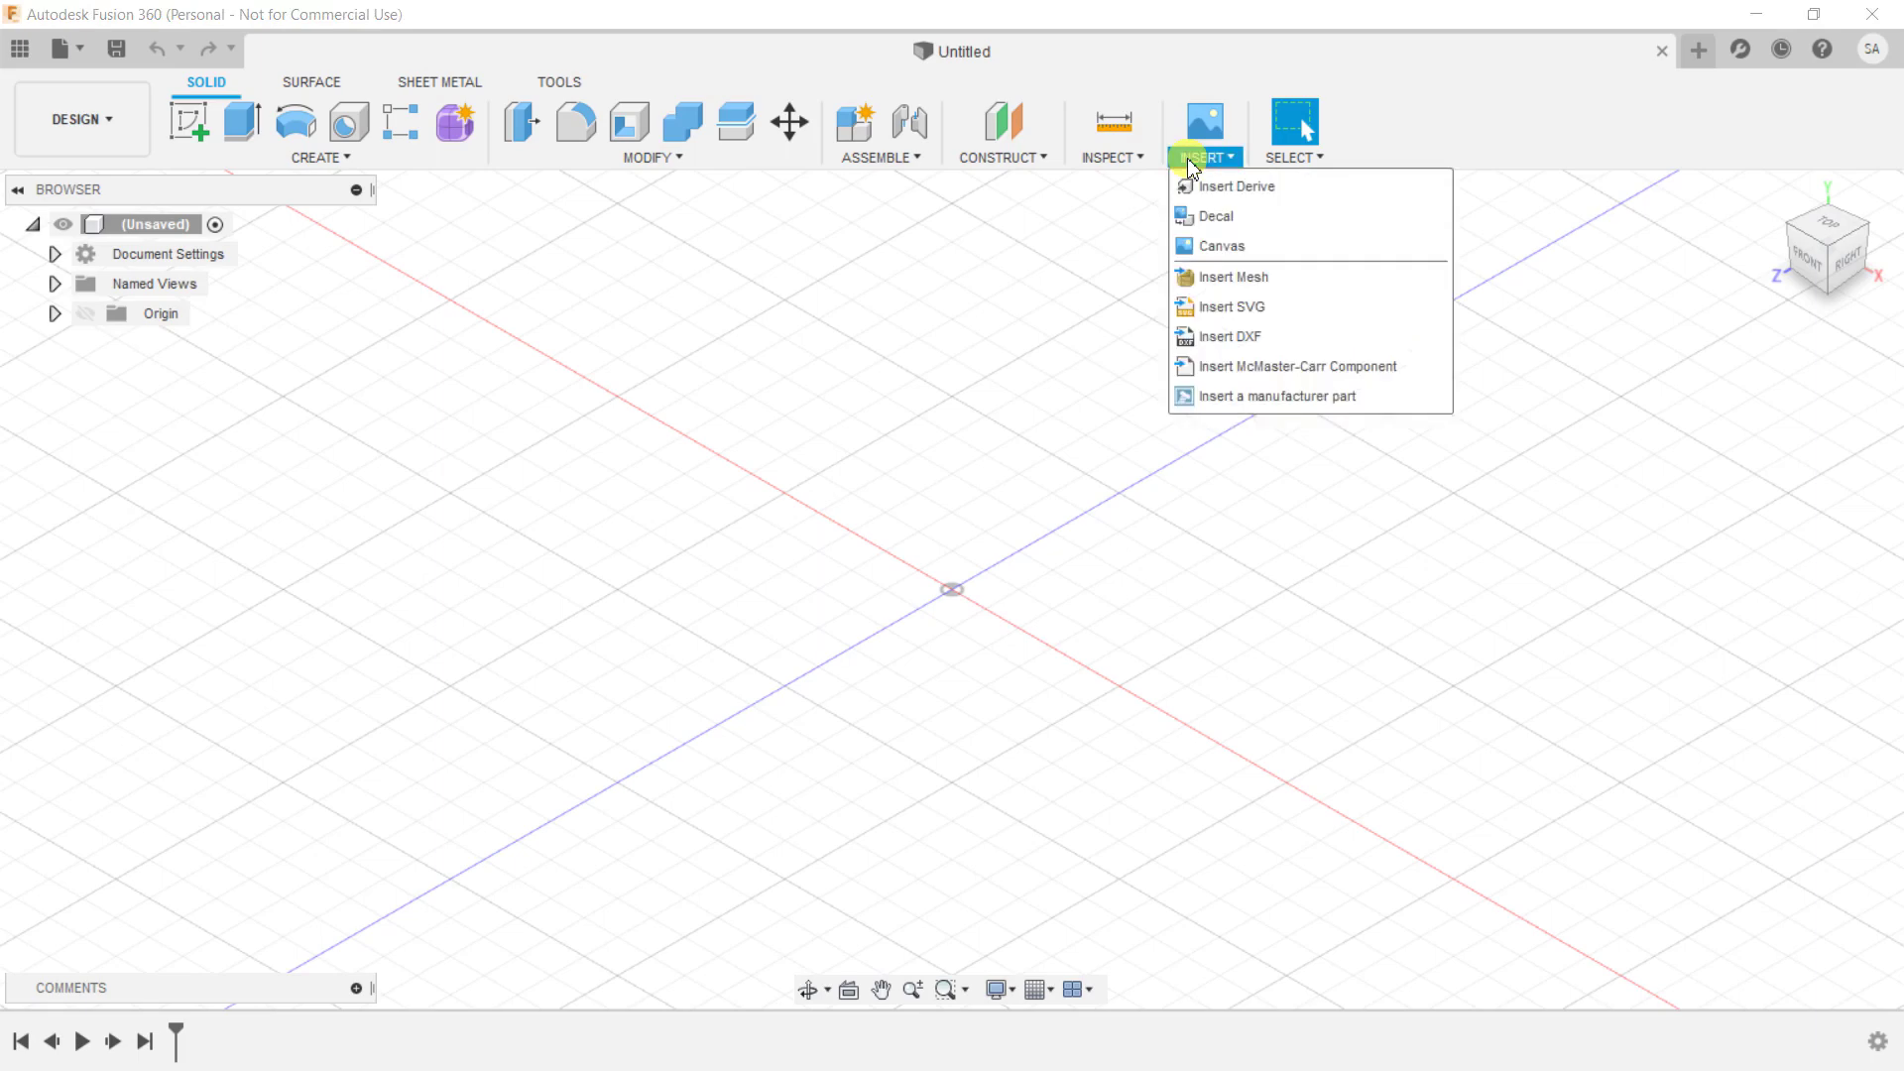
{"action": "left_click", "coordinate": [1233, 278]}
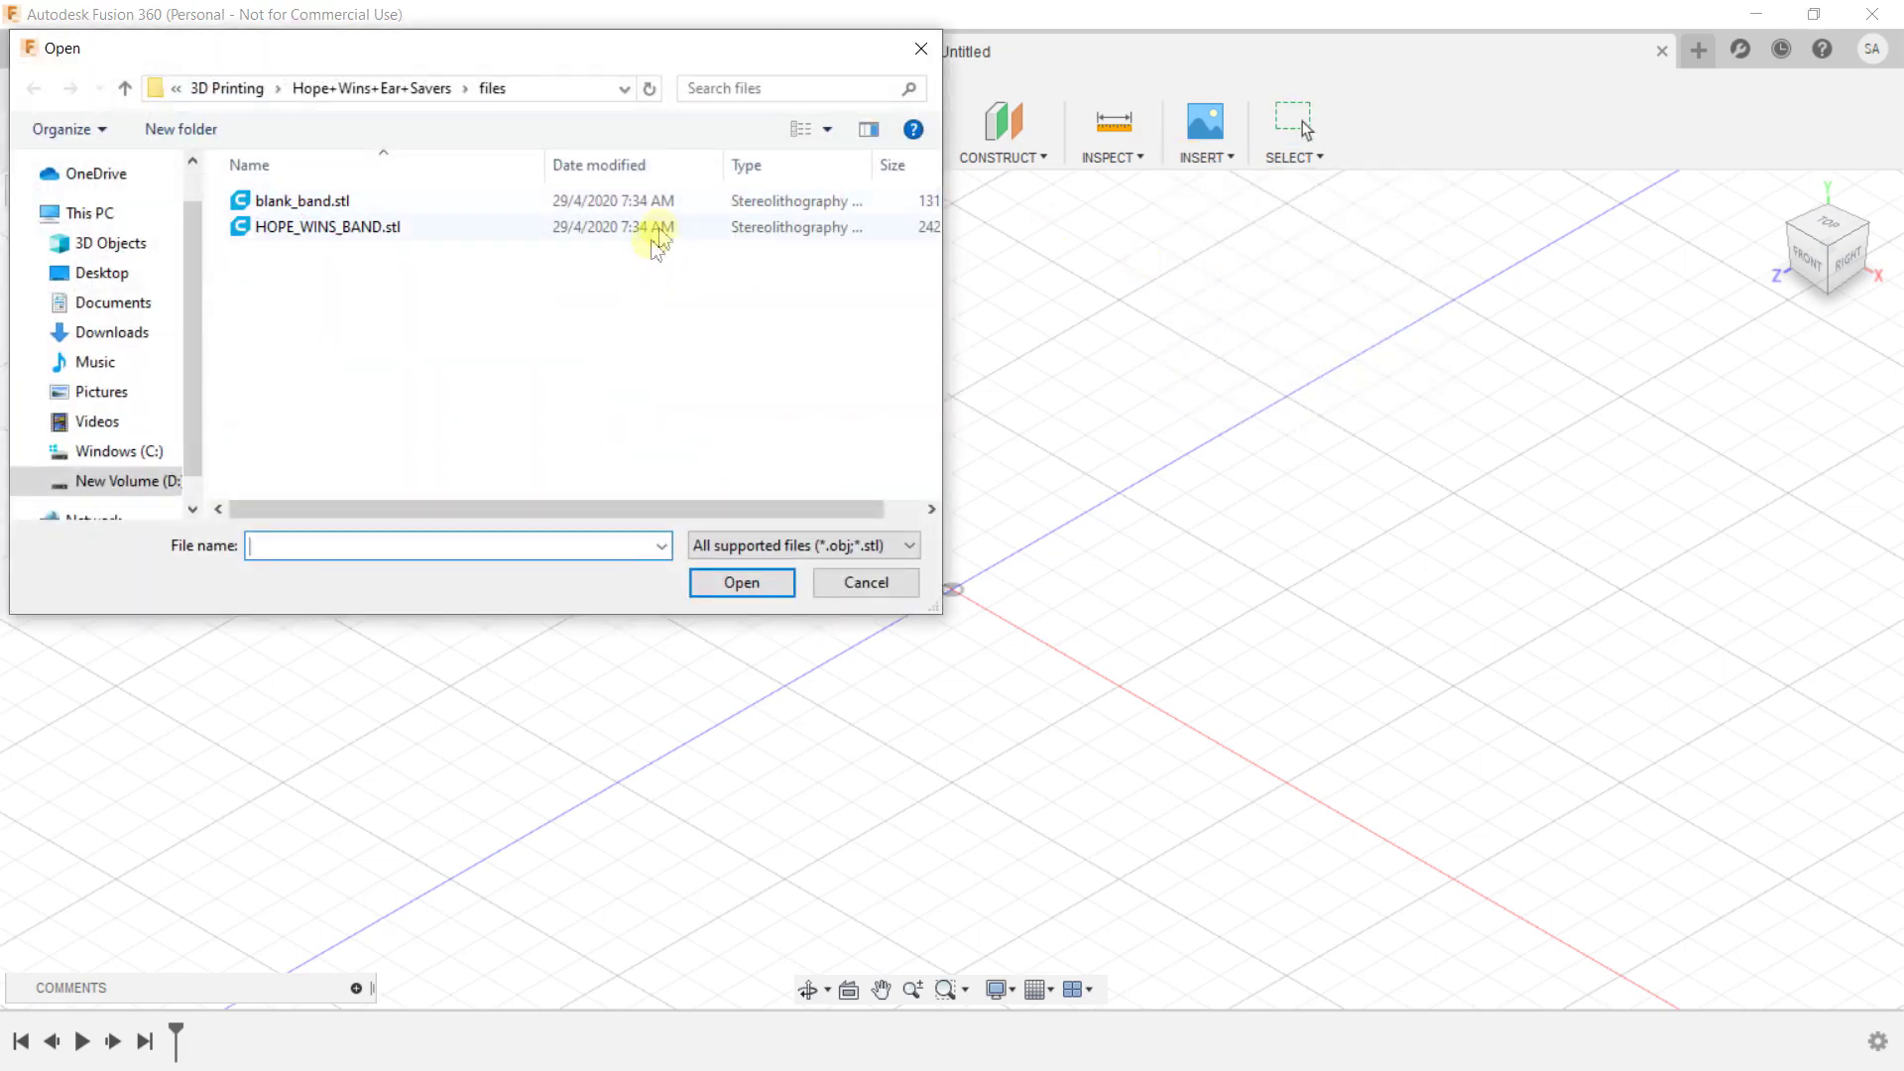
{"action": "left_click", "coordinate": [672, 201]}
{"action": "left_click", "coordinate": [739, 582]}
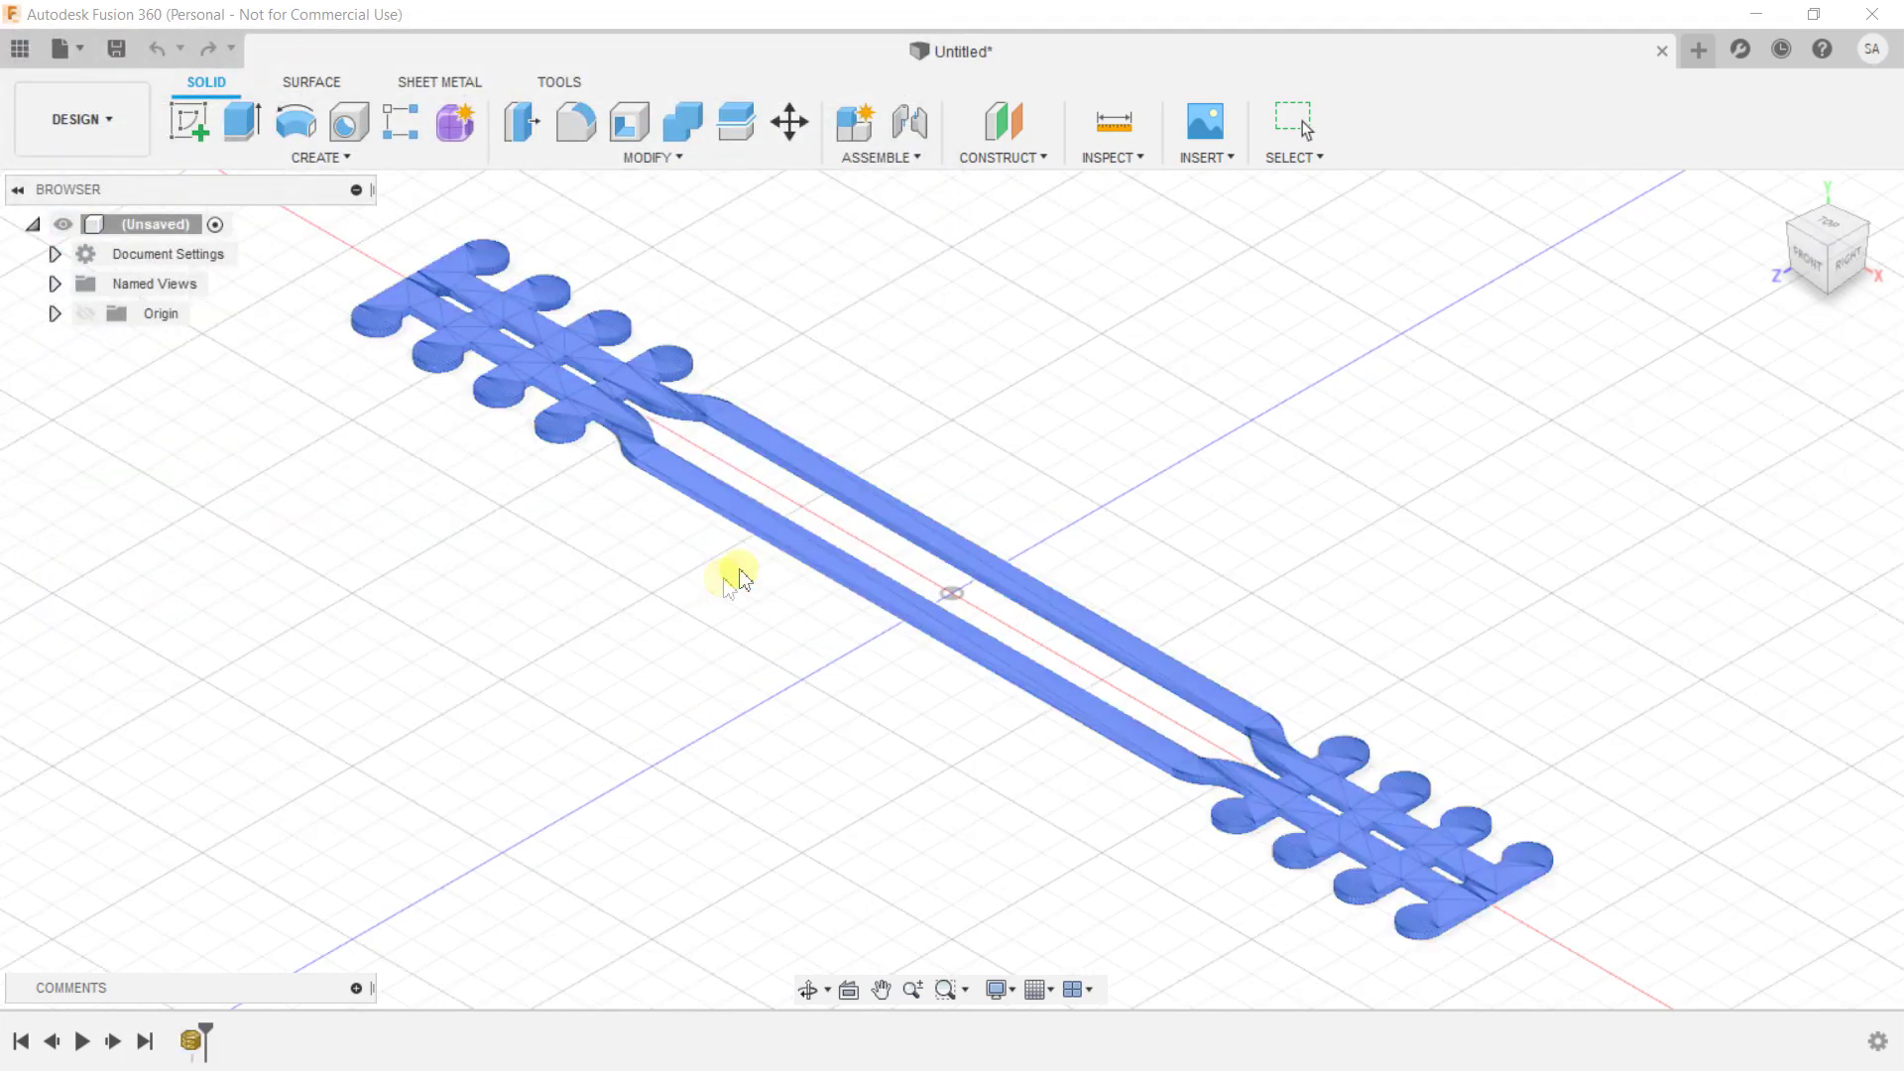
{"action": "left_click", "coordinate": [1794, 370]}
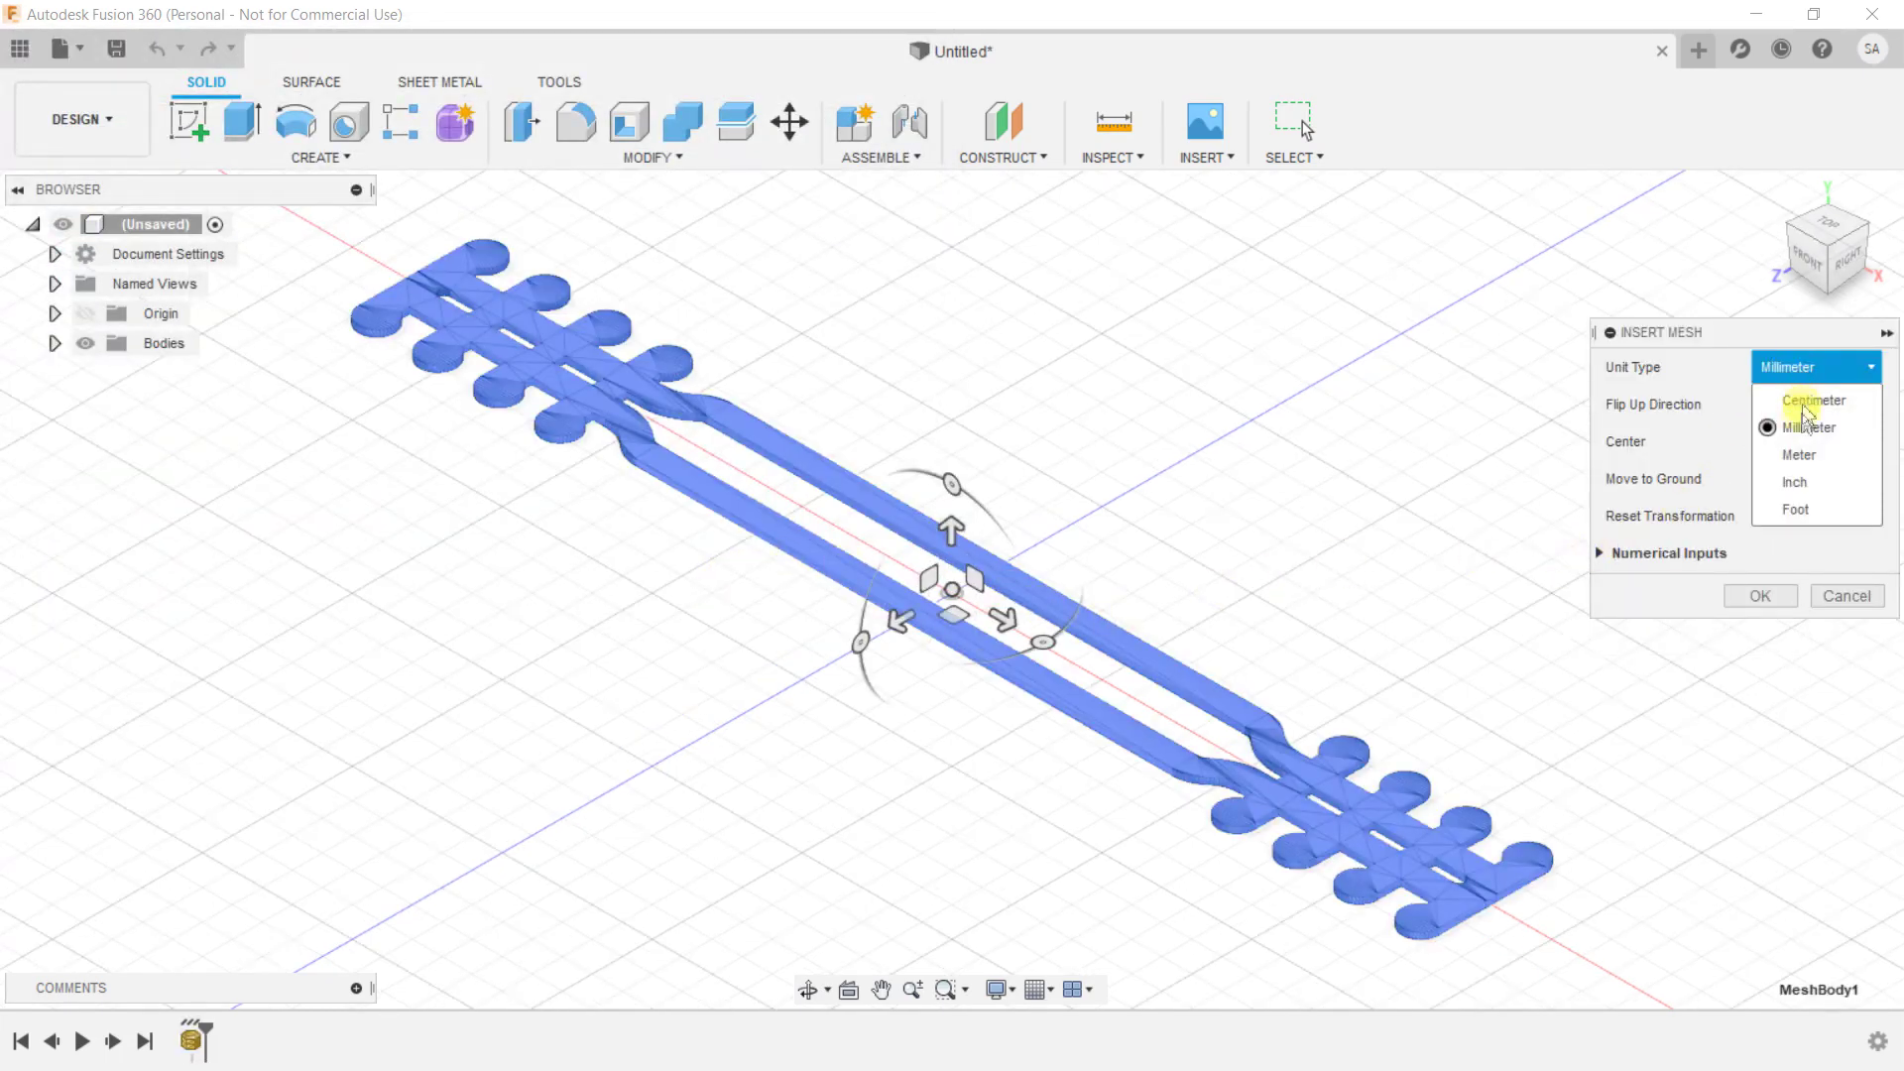
{"action": "left_click", "coordinate": [1808, 429]}
{"action": "left_click", "coordinate": [1766, 442]}
{"action": "left_click", "coordinate": [1763, 481]}
{"action": "left_click", "coordinate": [1760, 596]}
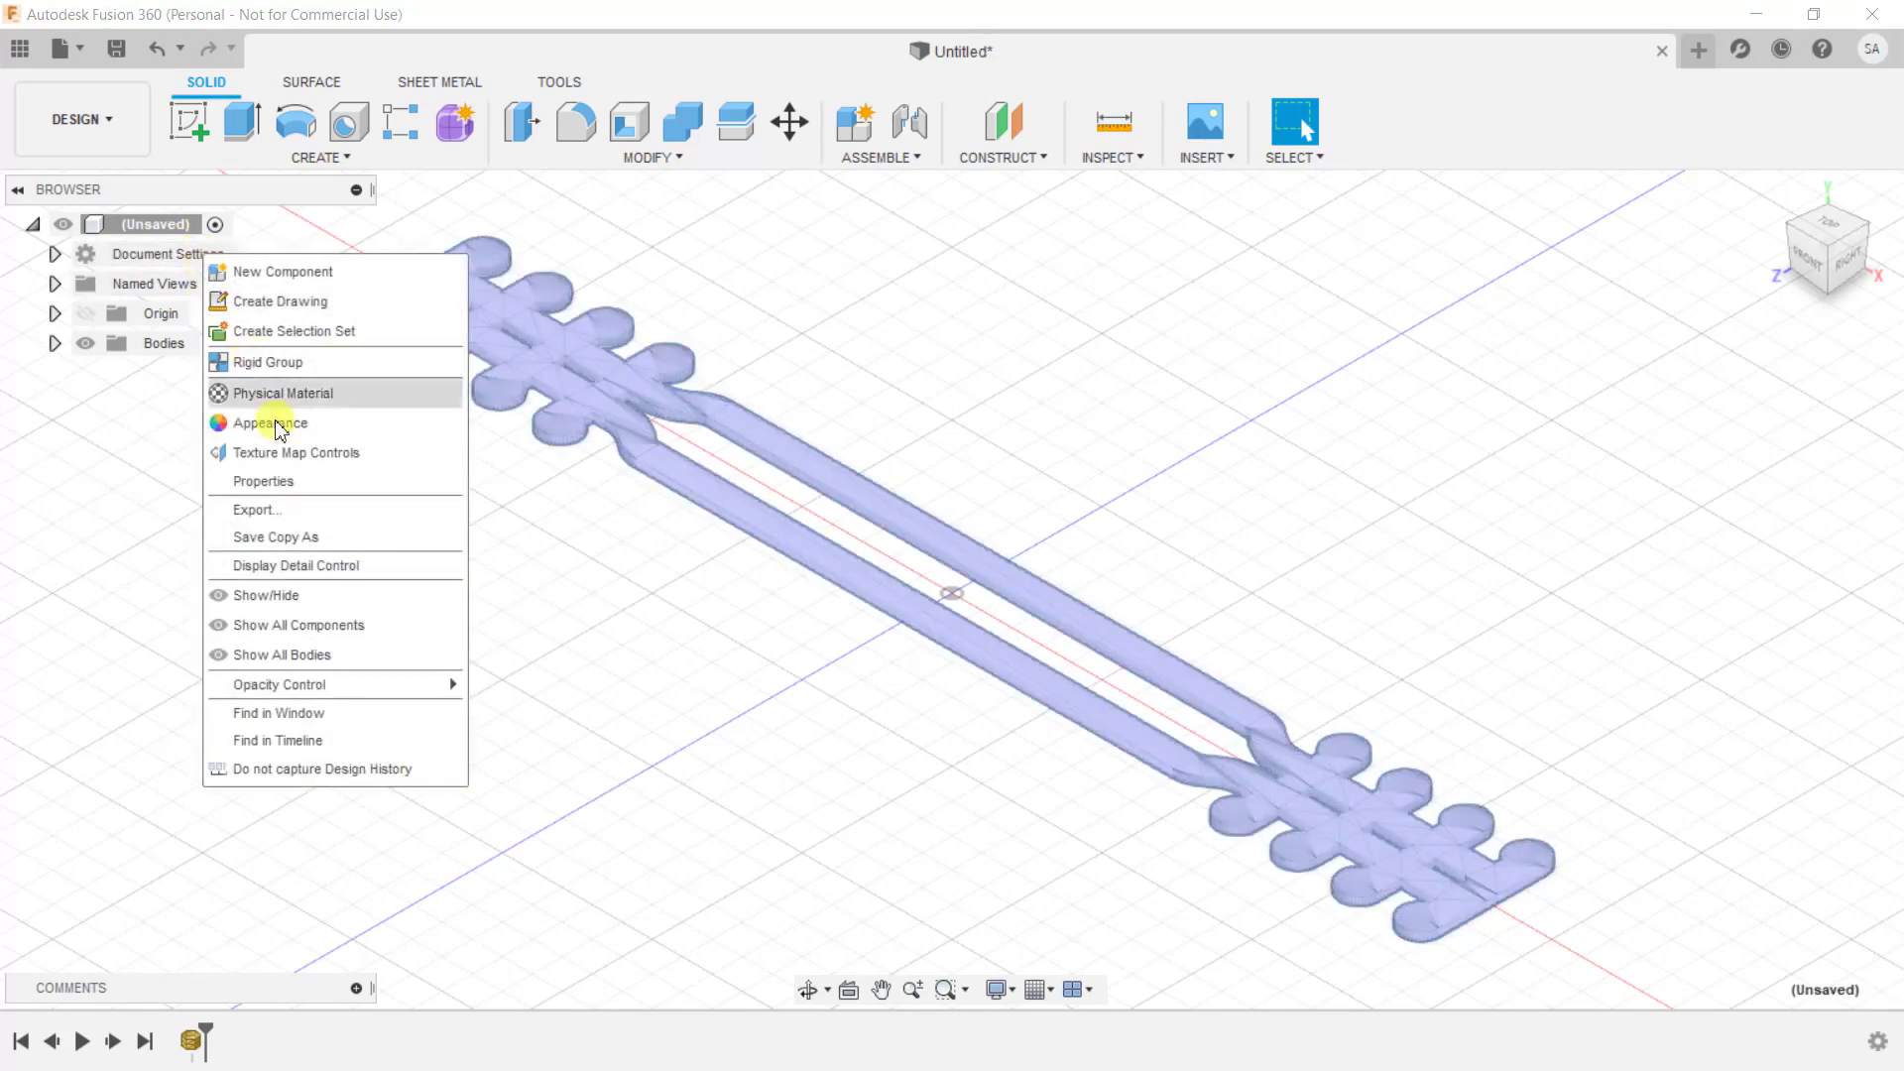
- Turn off design history and convert MeshBody1 into solid Body1 via Mesh to BRep
{"action": "left_click", "coordinate": [320, 770]}
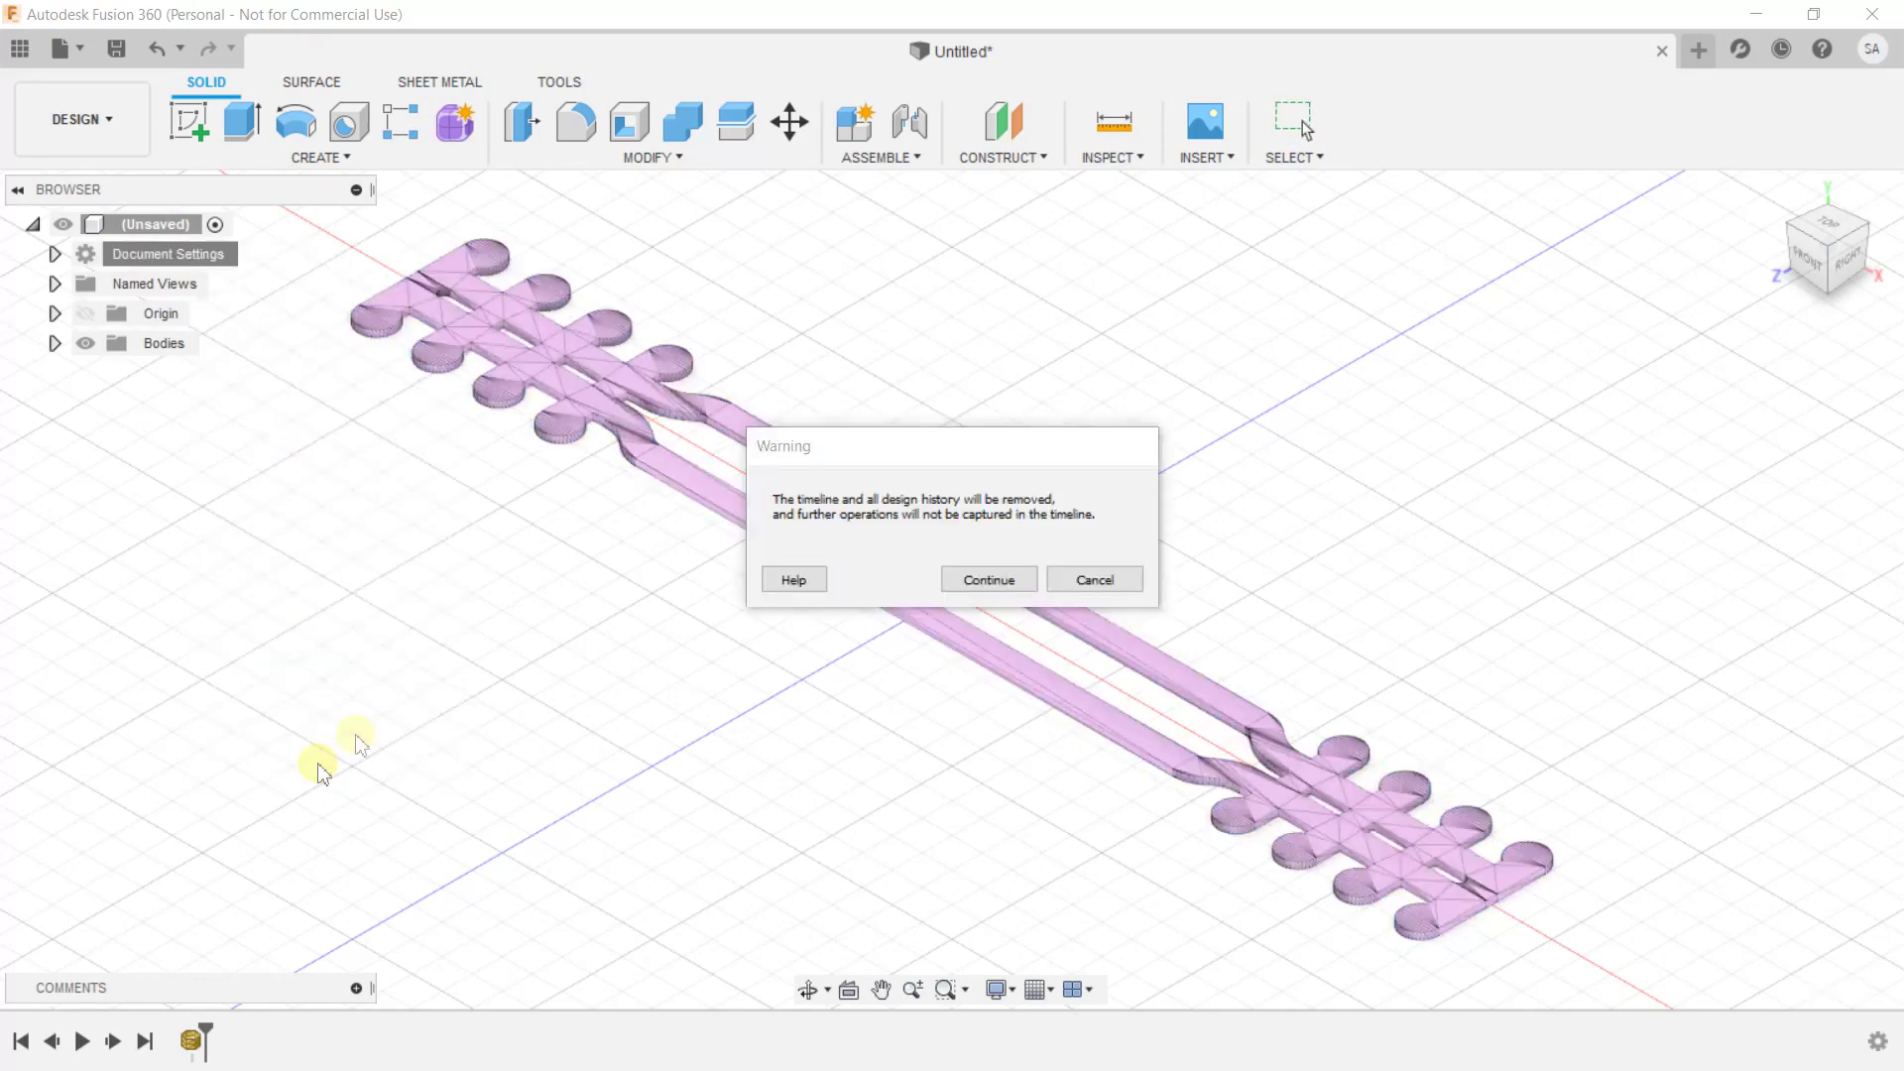
{"action": "left_click", "coordinate": [966, 579]}
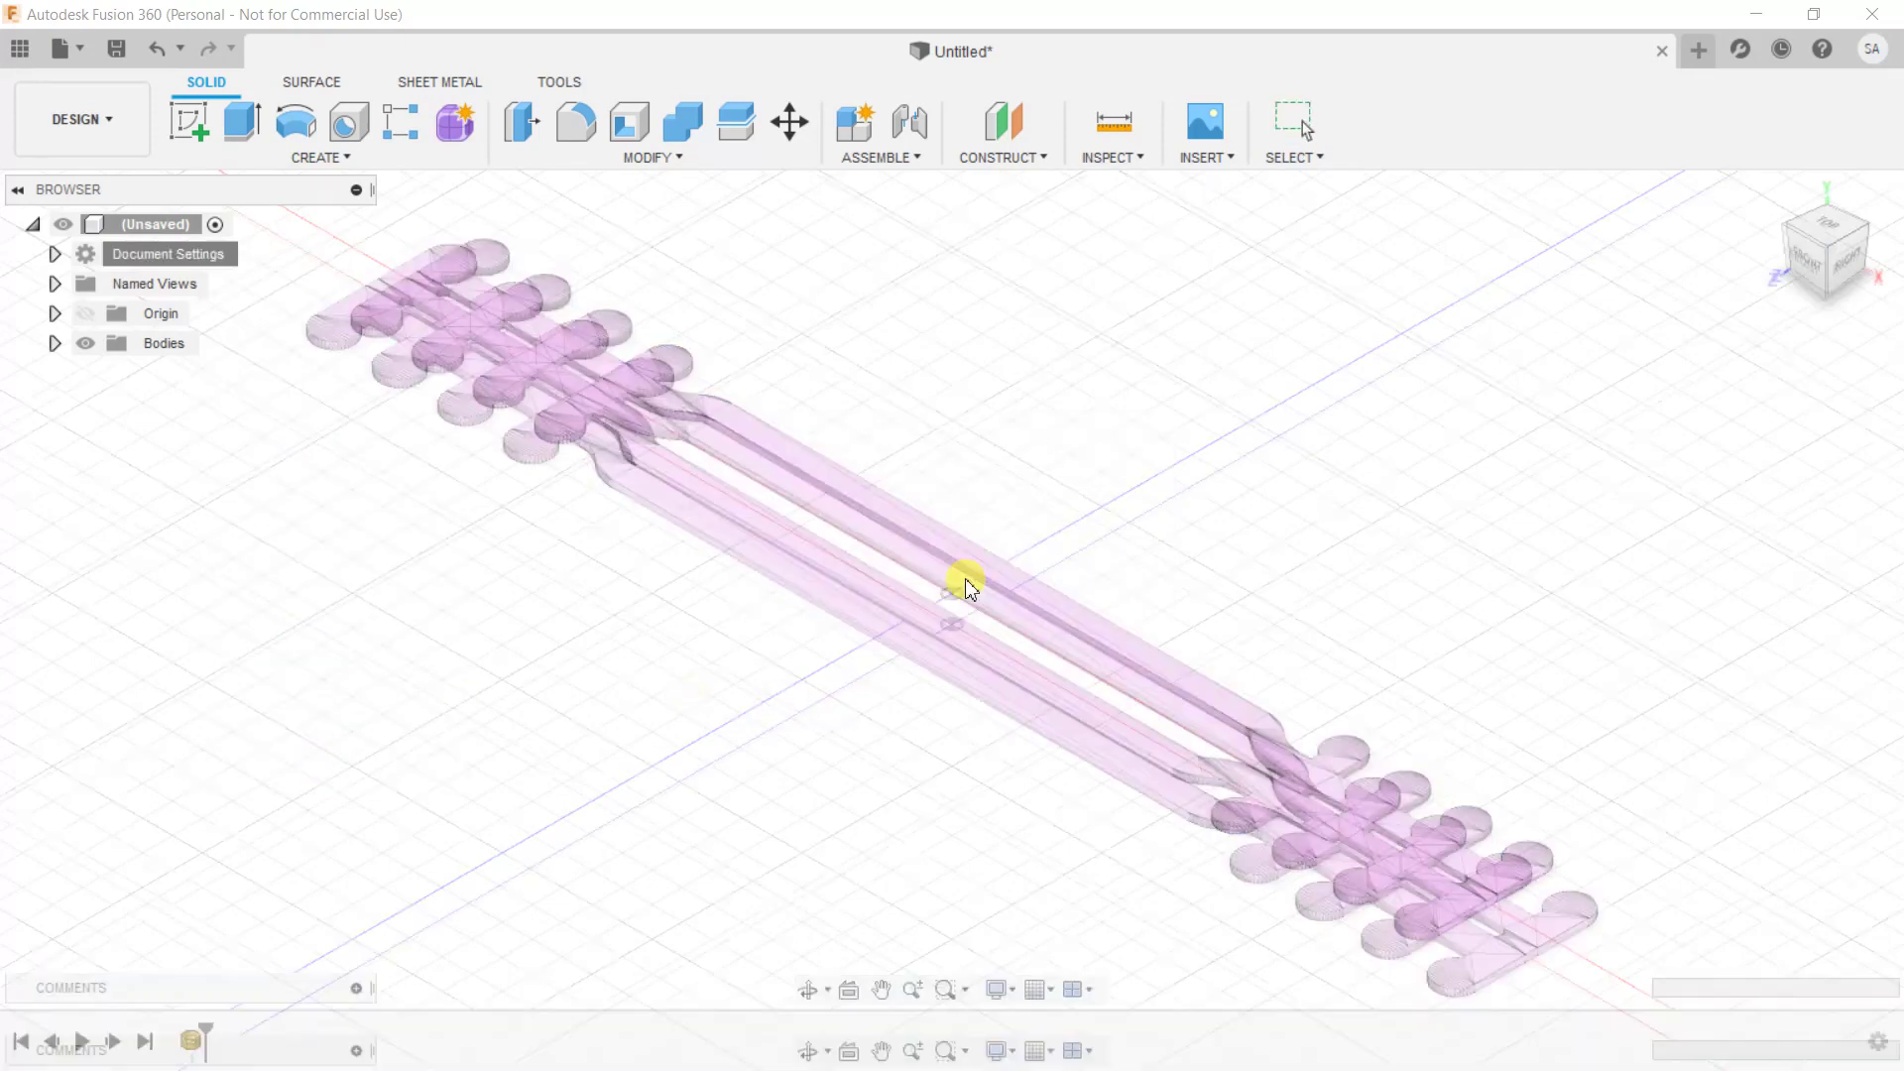
{"action": "left_click", "coordinate": [54, 344]}
{"action": "left_click", "coordinate": [195, 376]}
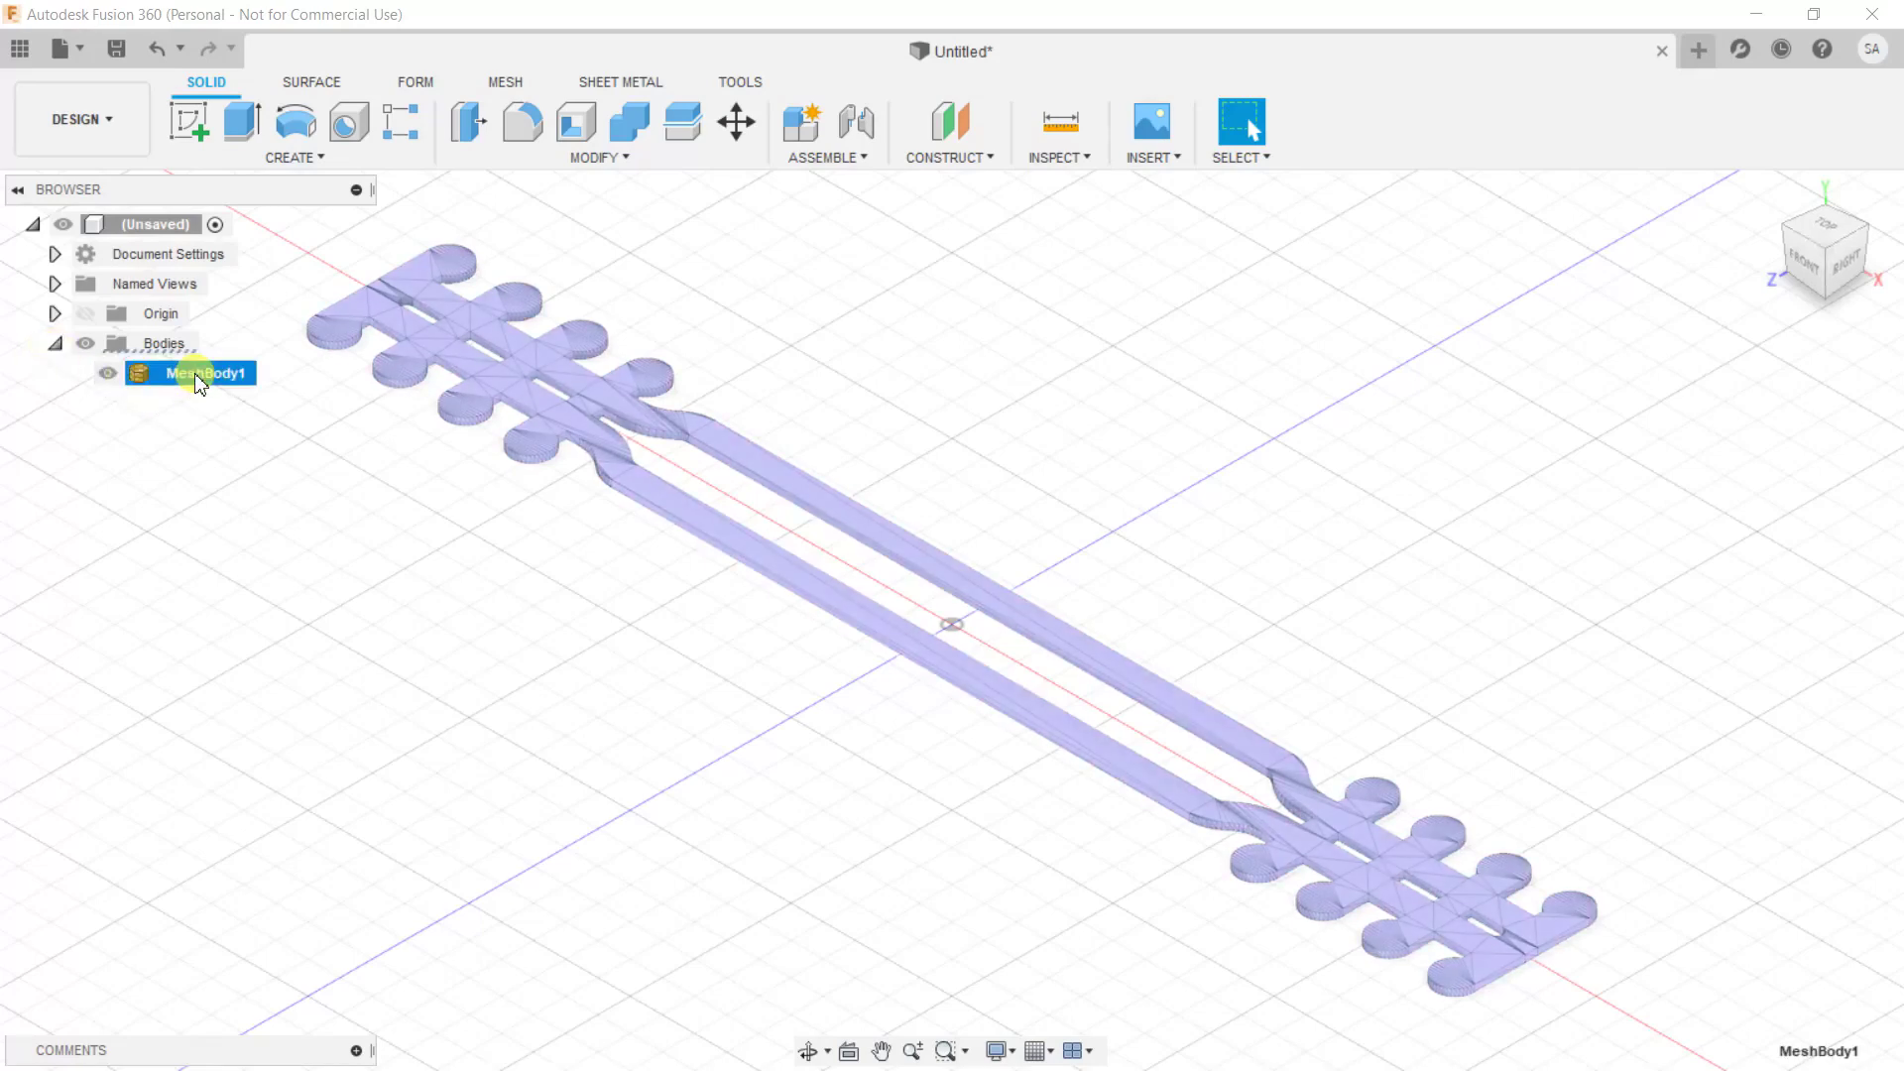
{"action": "right_click", "coordinate": [199, 378]}
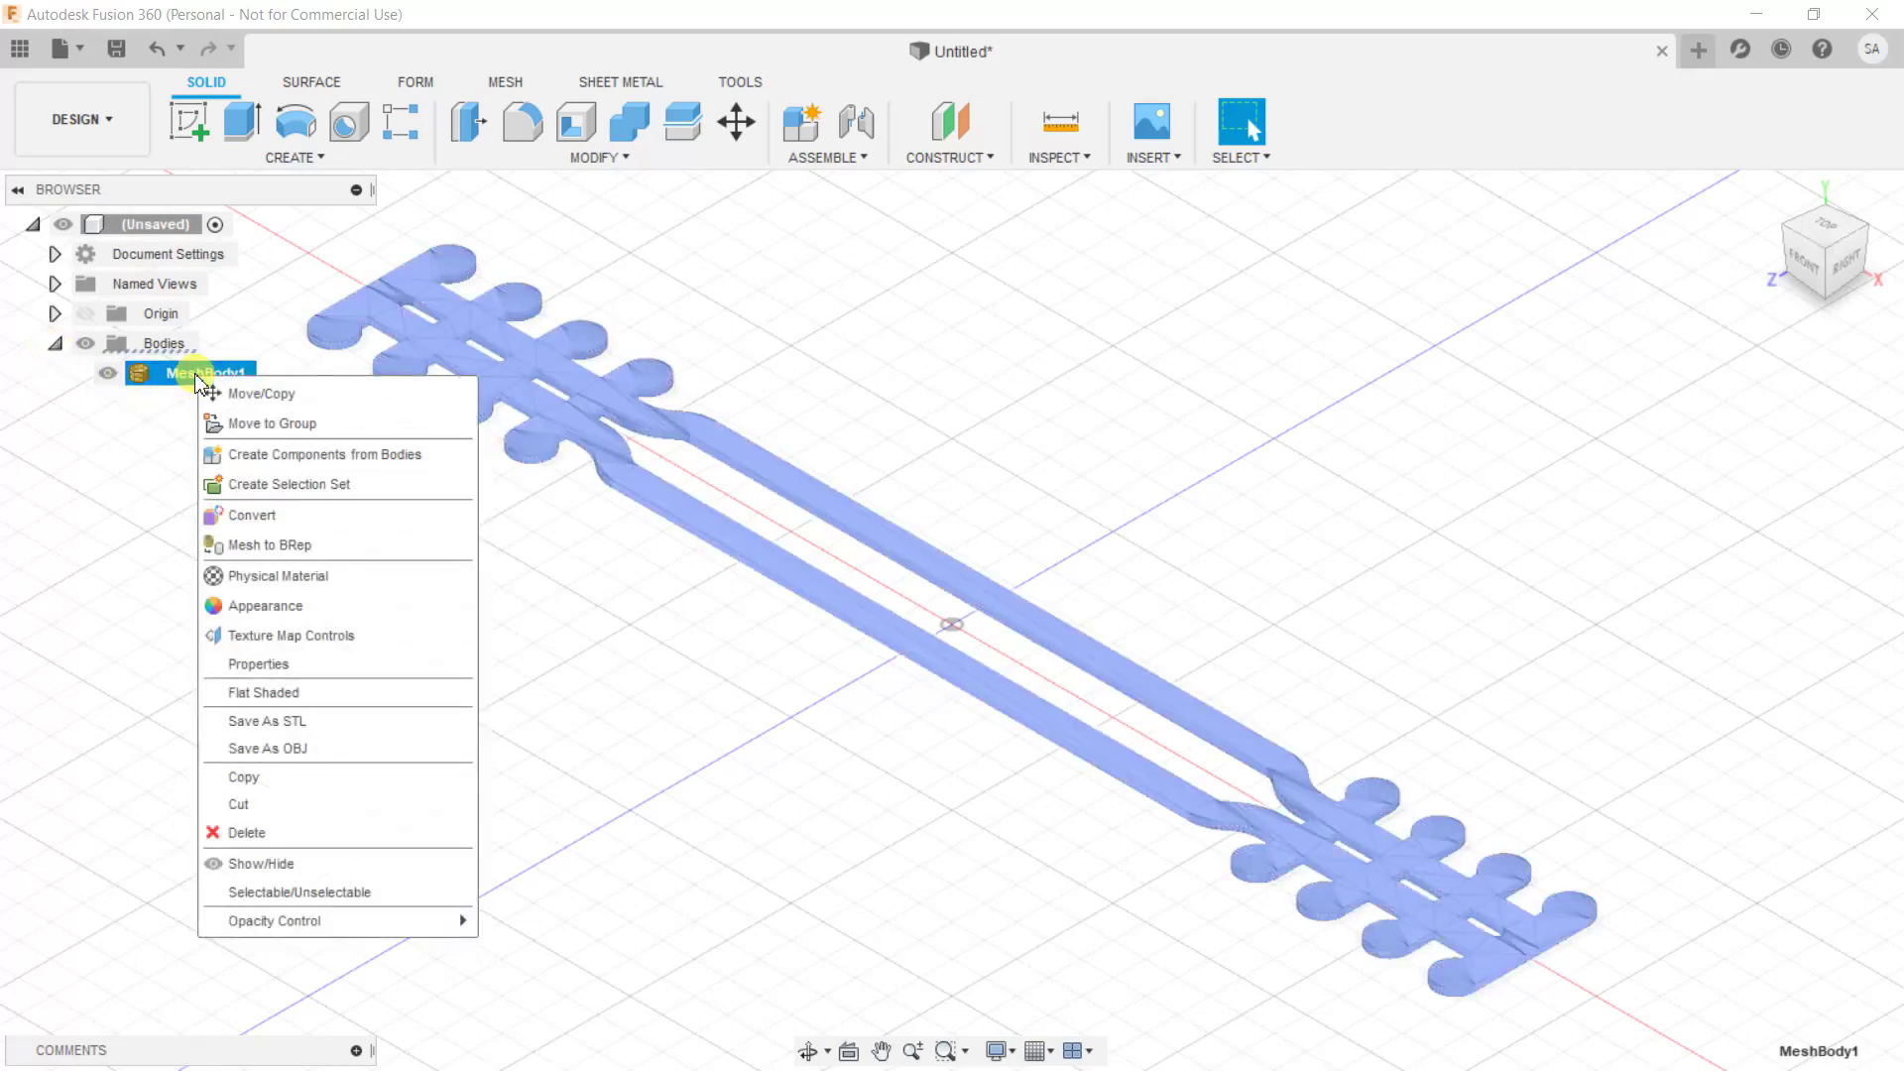
{"action": "left_click", "coordinate": [264, 544]}
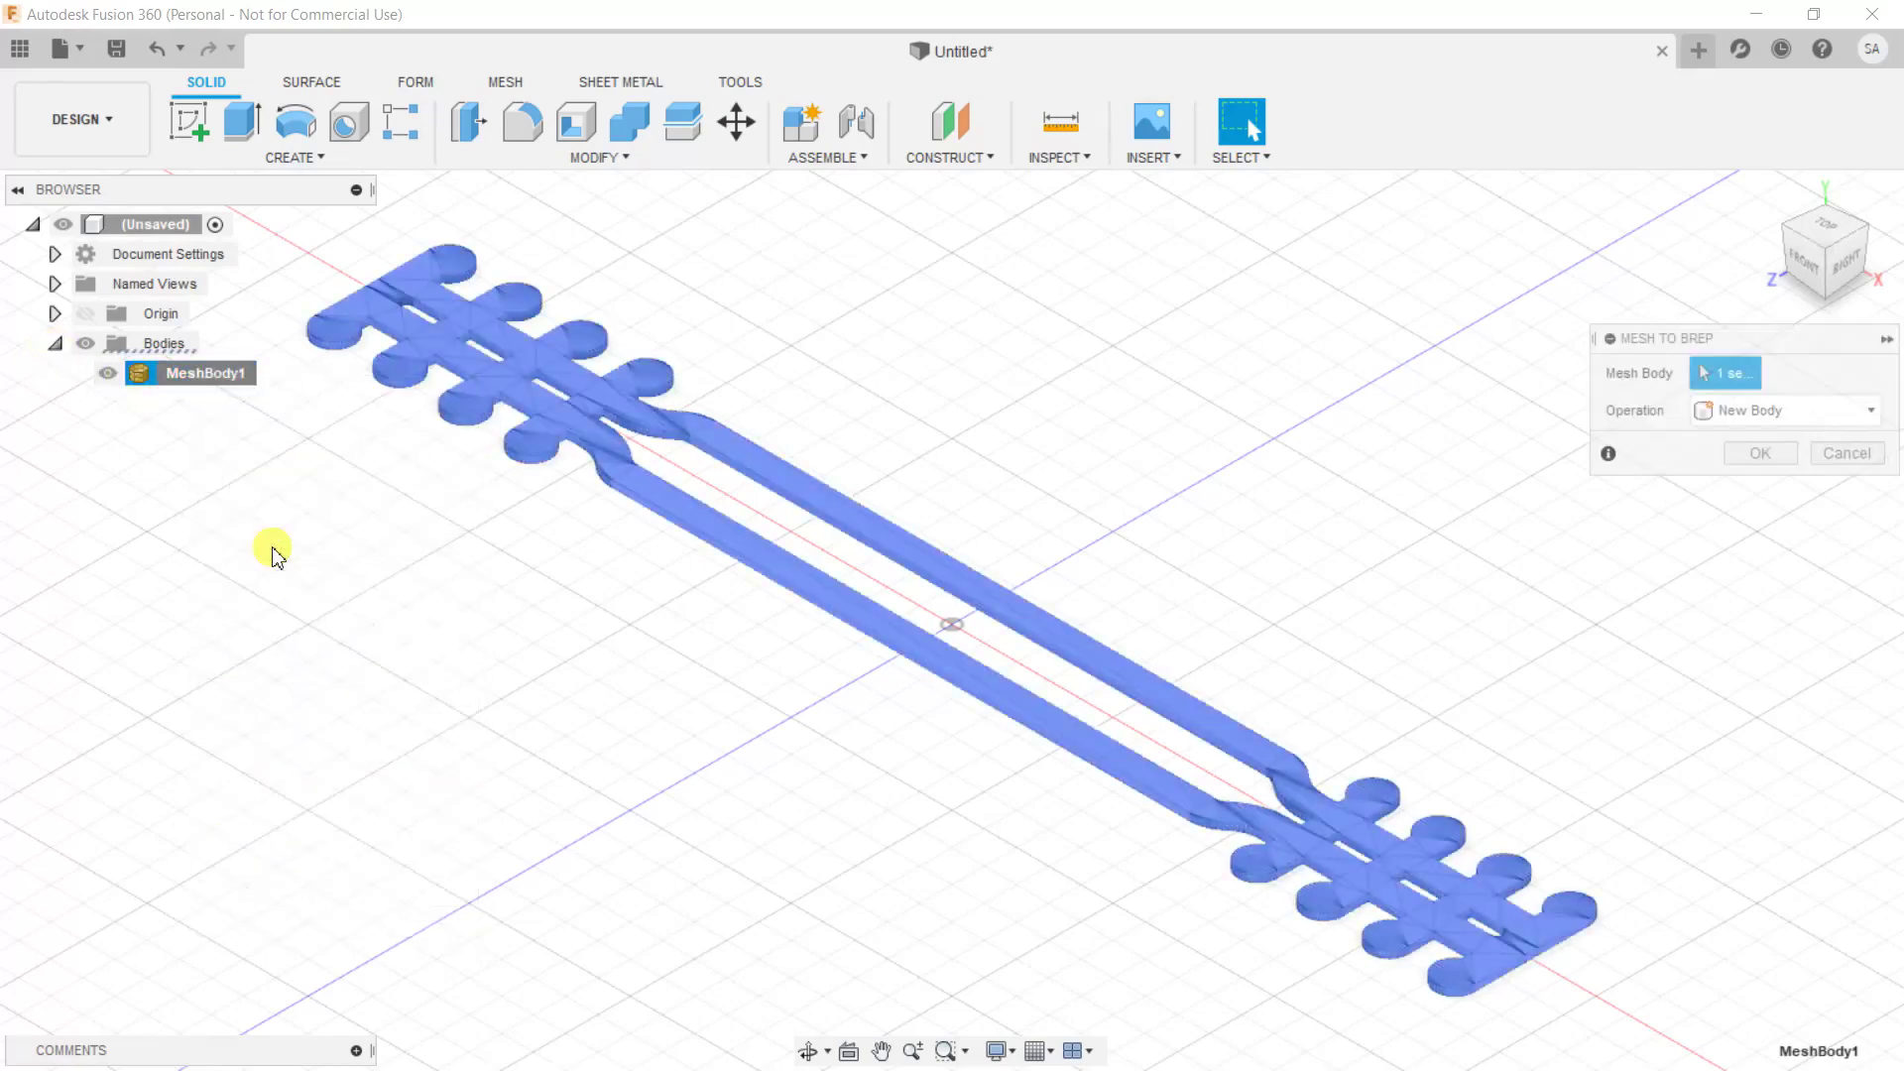
{"action": "left_click", "coordinate": [1756, 456]}
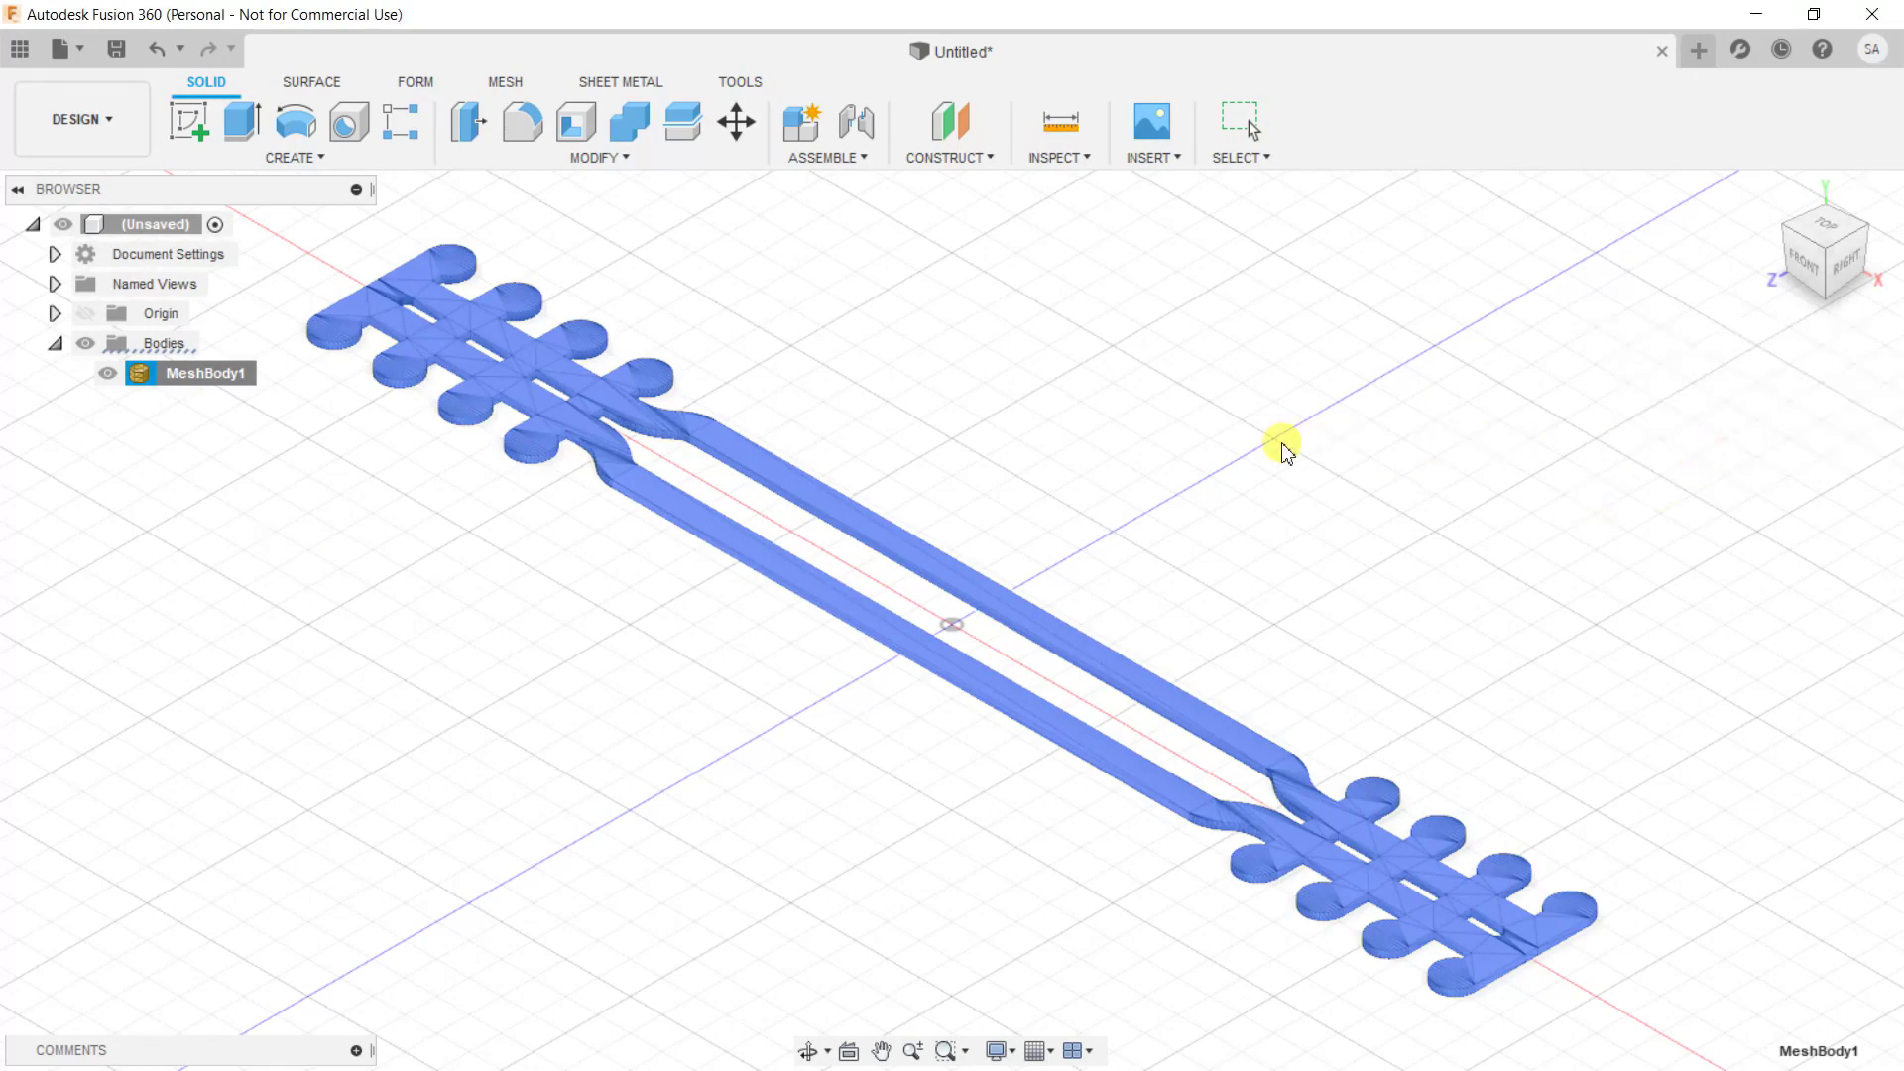
{"action": "left_click", "coordinate": [852, 516]}
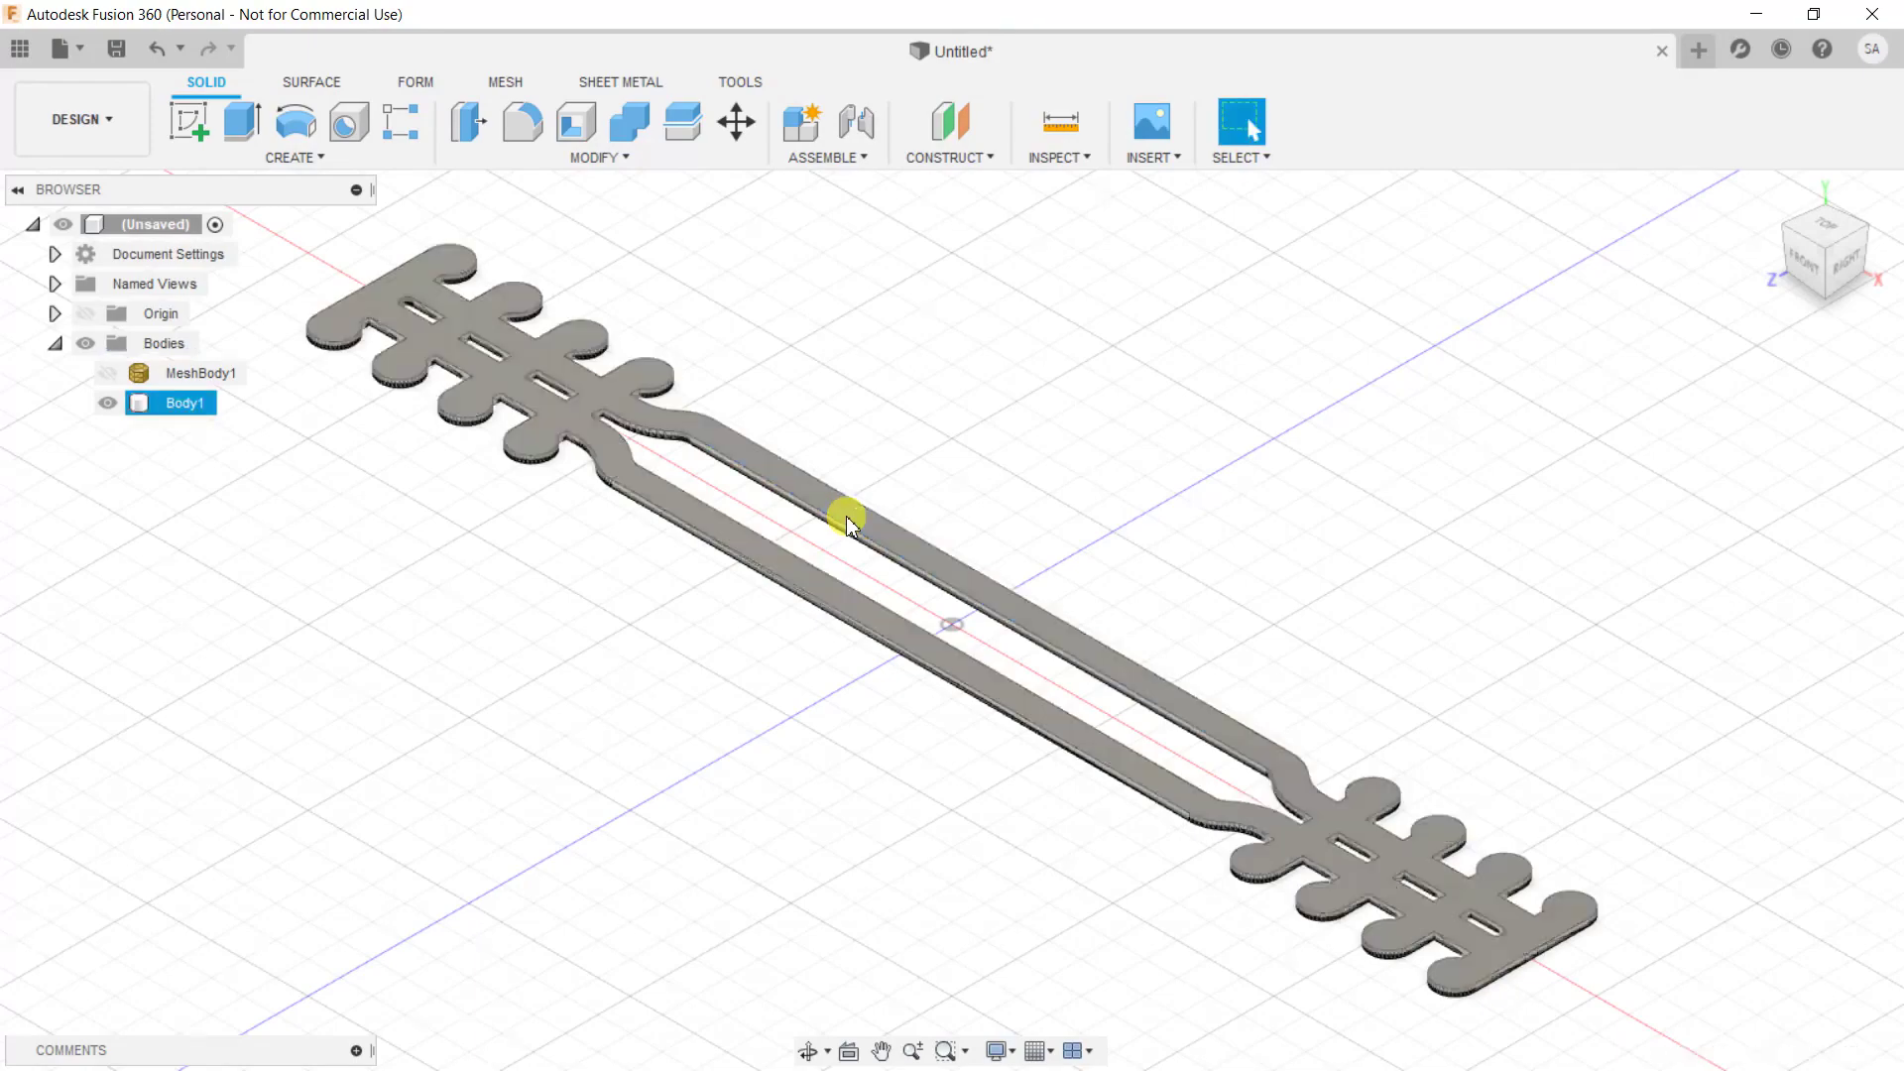
- Orbit around the solid band, select the upper rail's top face, and return to the home view
{"action": "left_click", "coordinate": [1828, 296]}
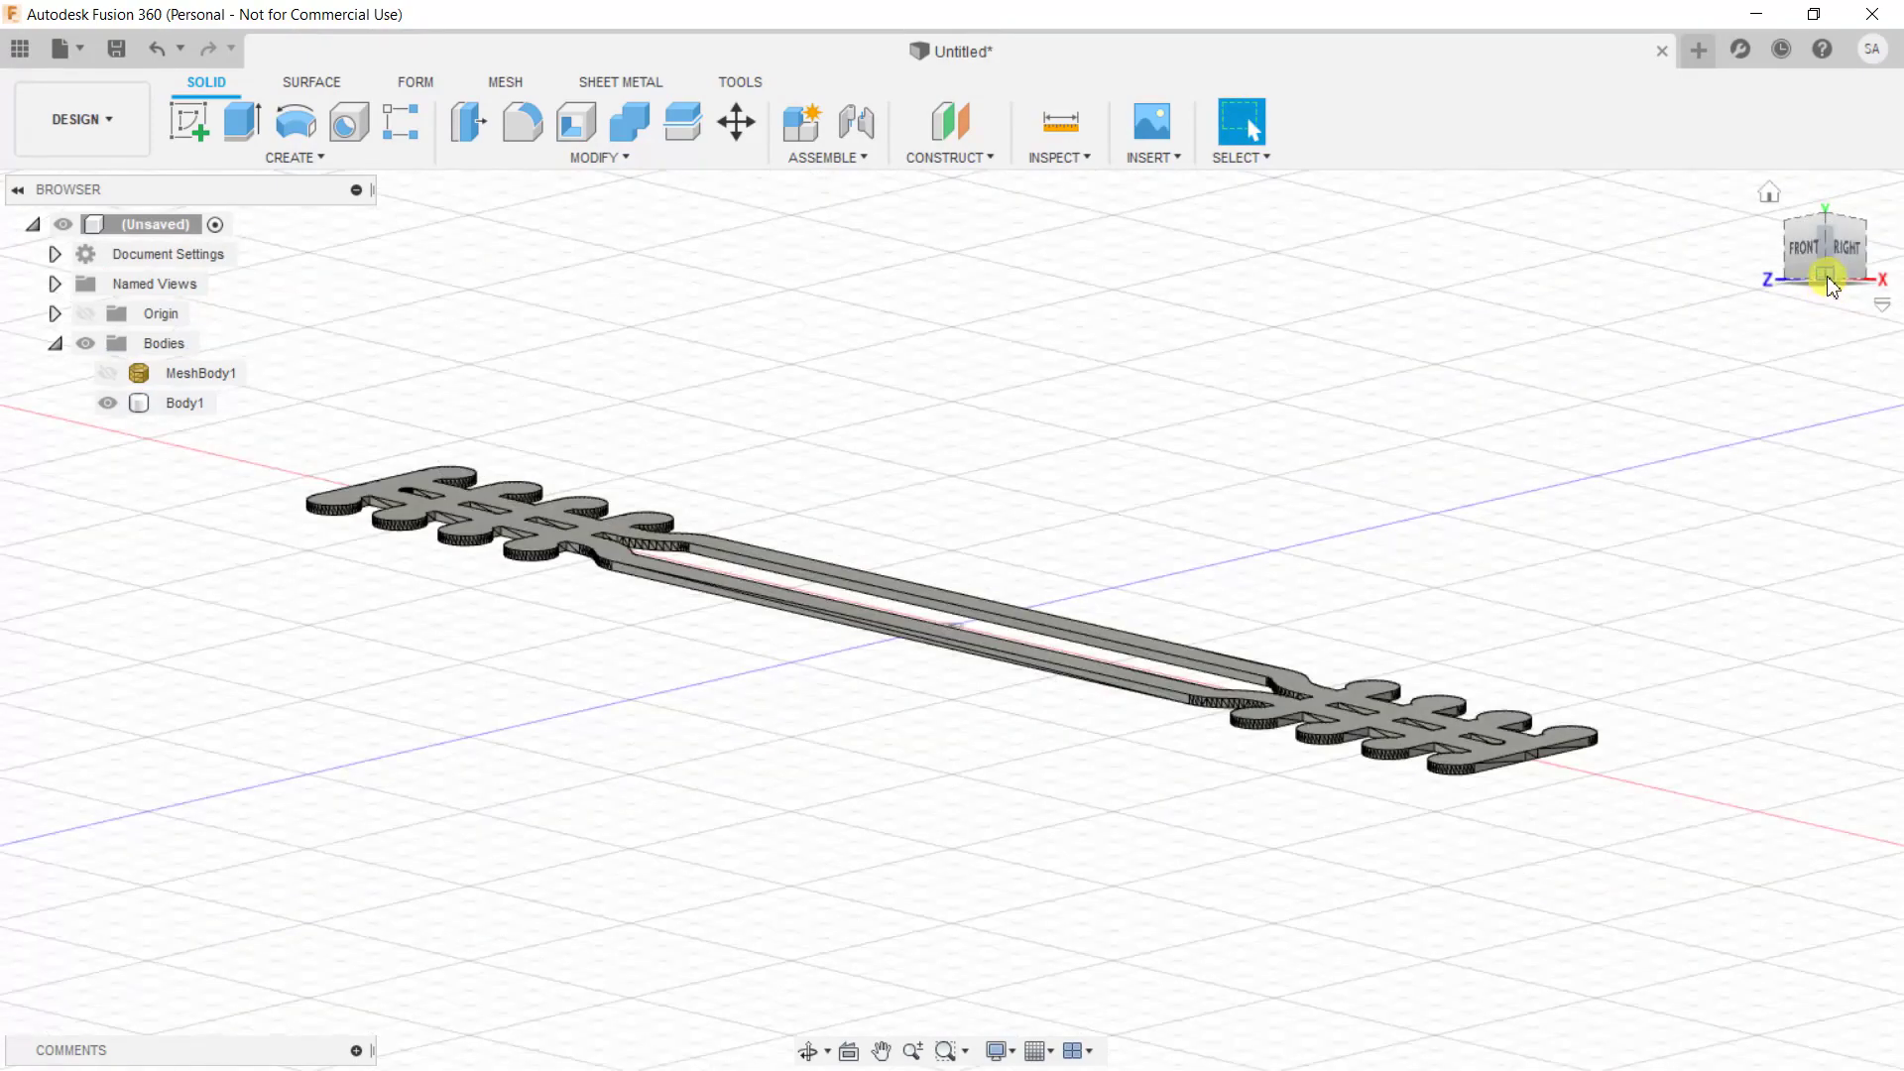
{"action": "left_click", "coordinate": [1825, 281]}
{"action": "left_click", "coordinate": [1175, 463]}
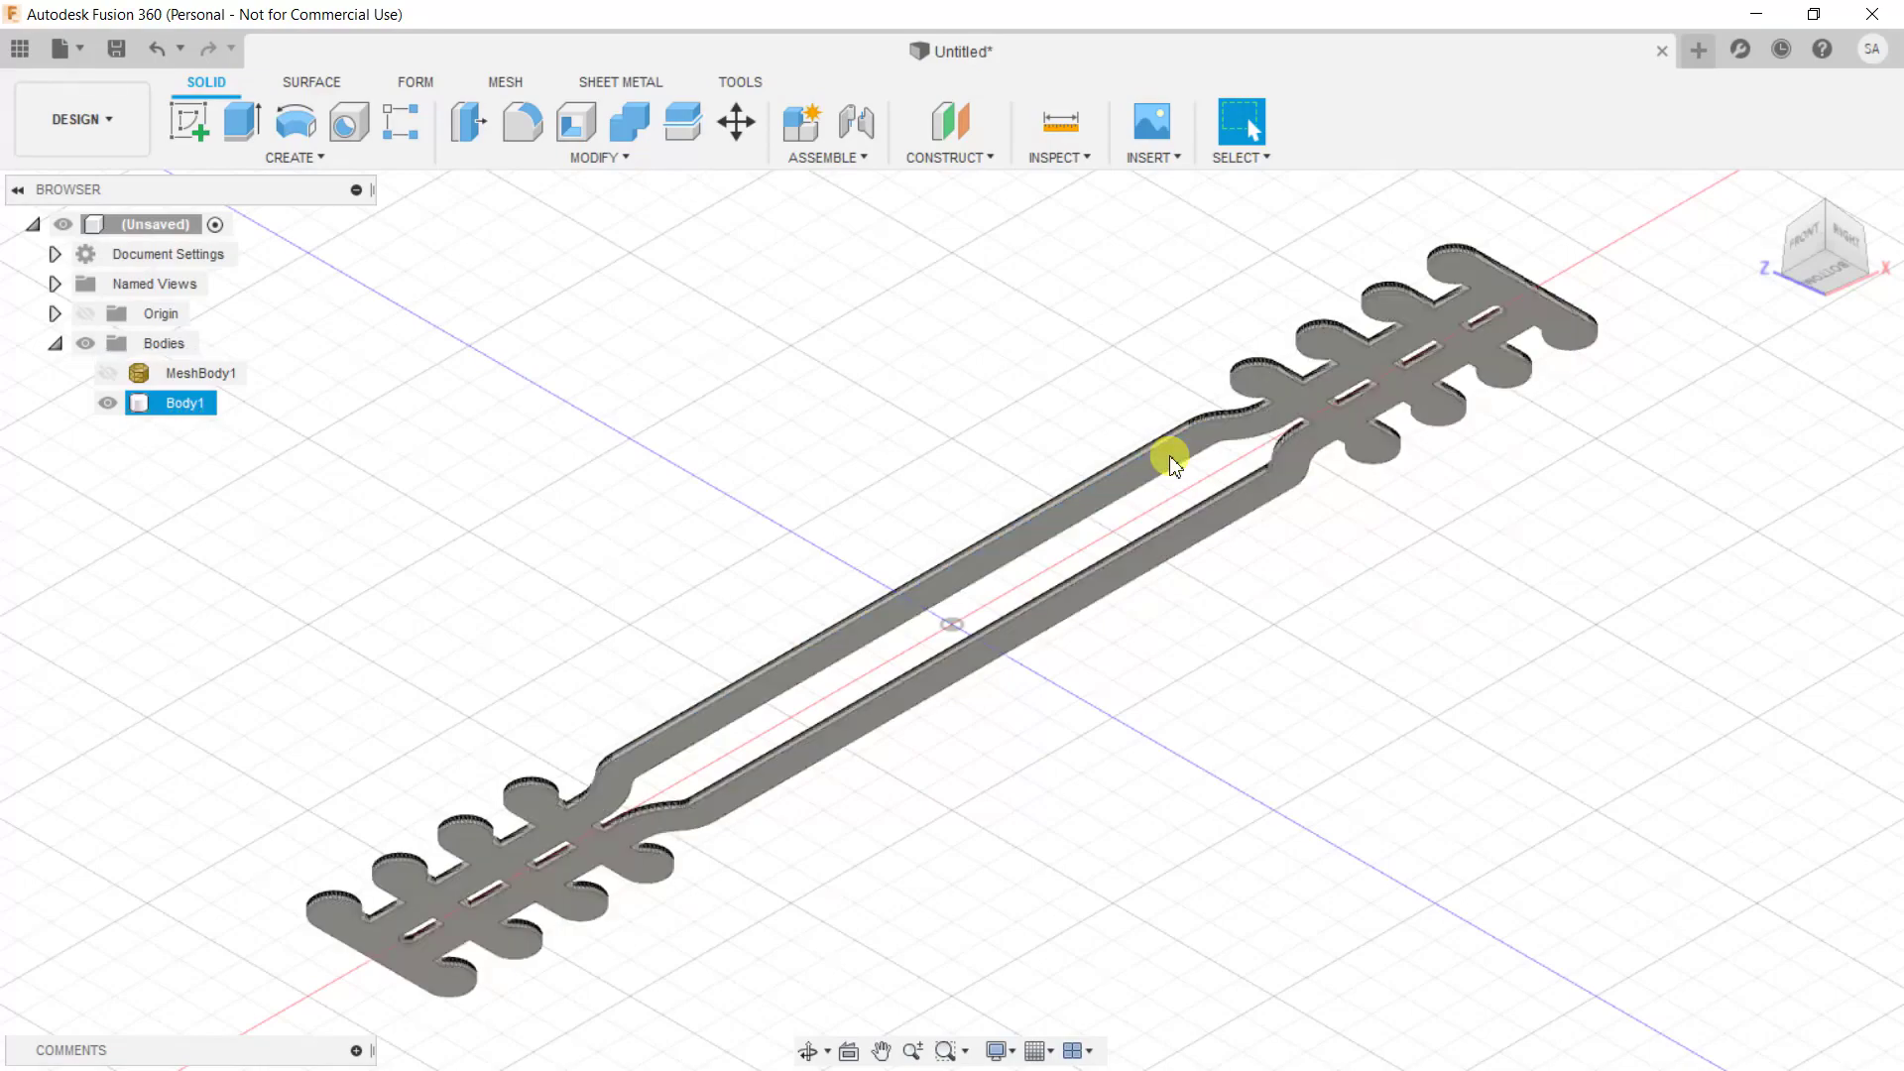
{"action": "scroll", "coordinate": [1174, 463], "scroll_direction": "up", "scroll_amount": 5}
{"action": "scroll", "coordinate": [1174, 463], "scroll_direction": "down", "scroll_amount": 3}
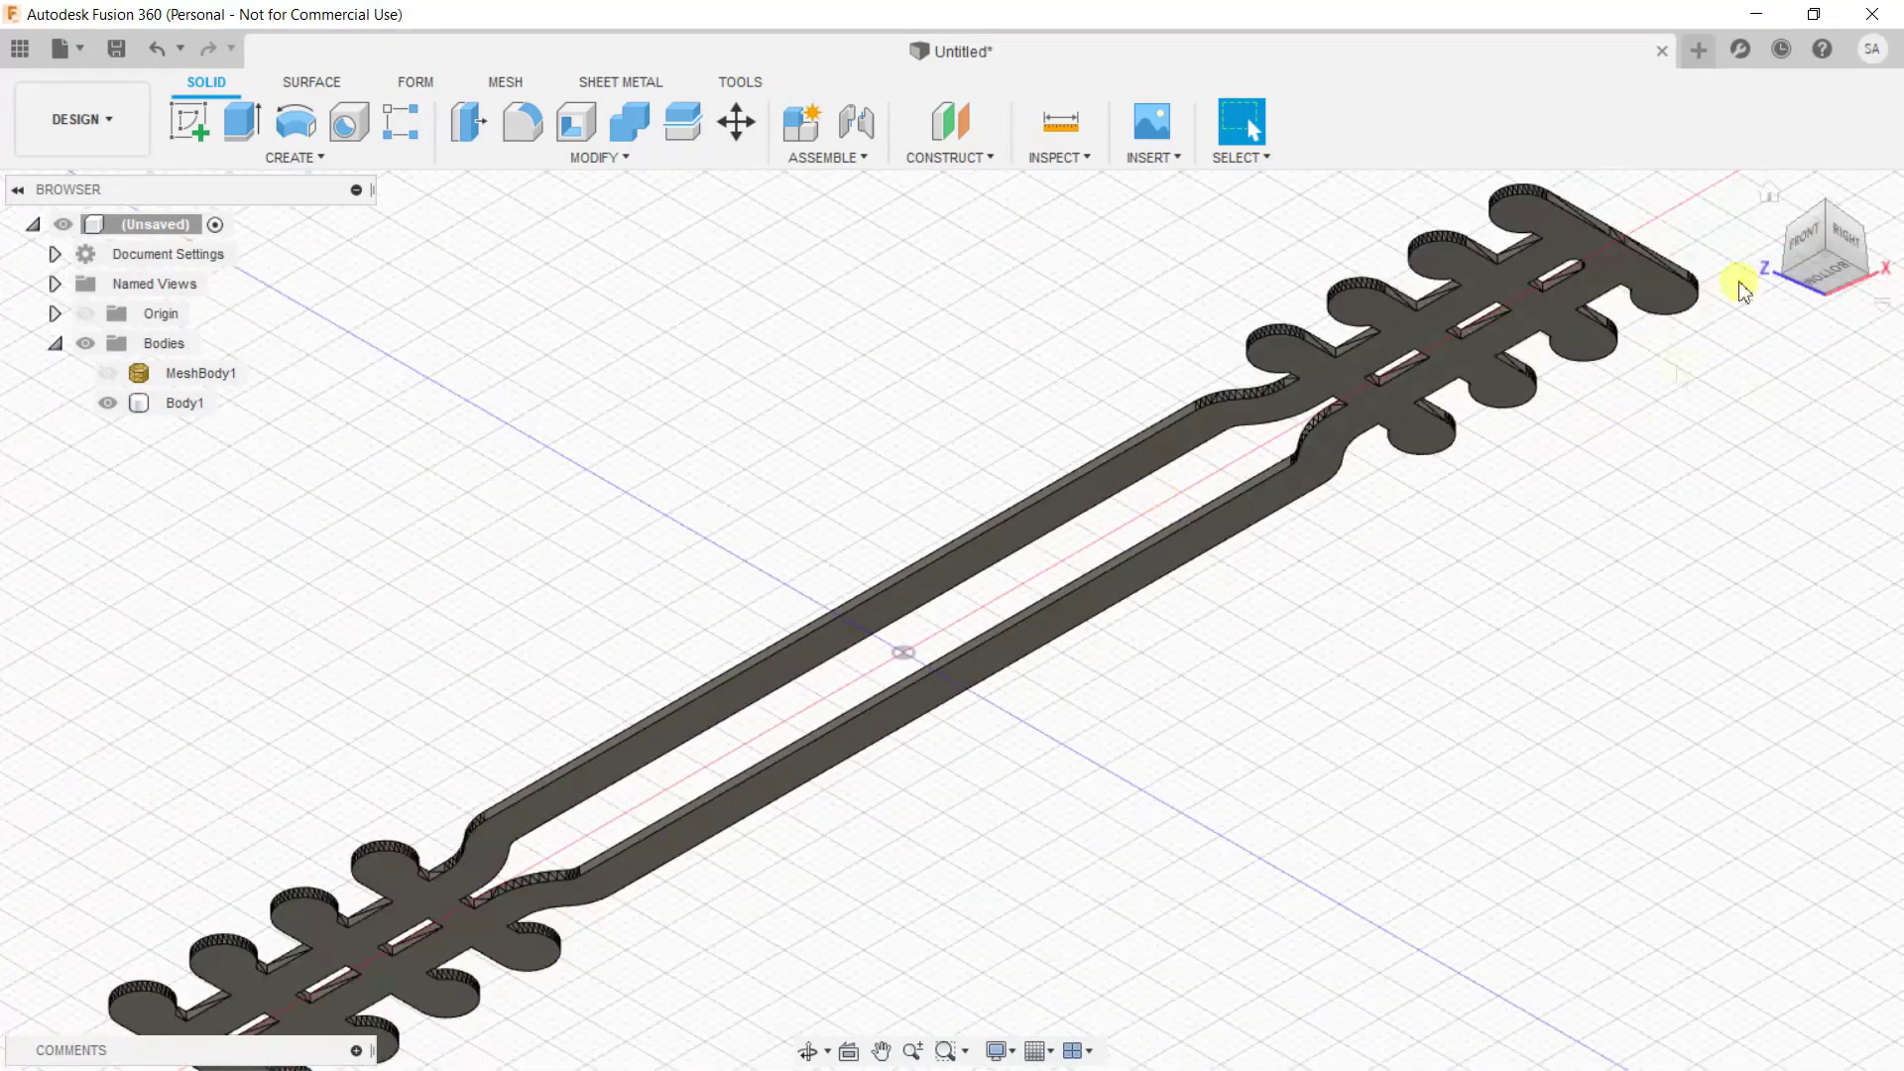
{"action": "left_click", "coordinate": [1818, 200]}
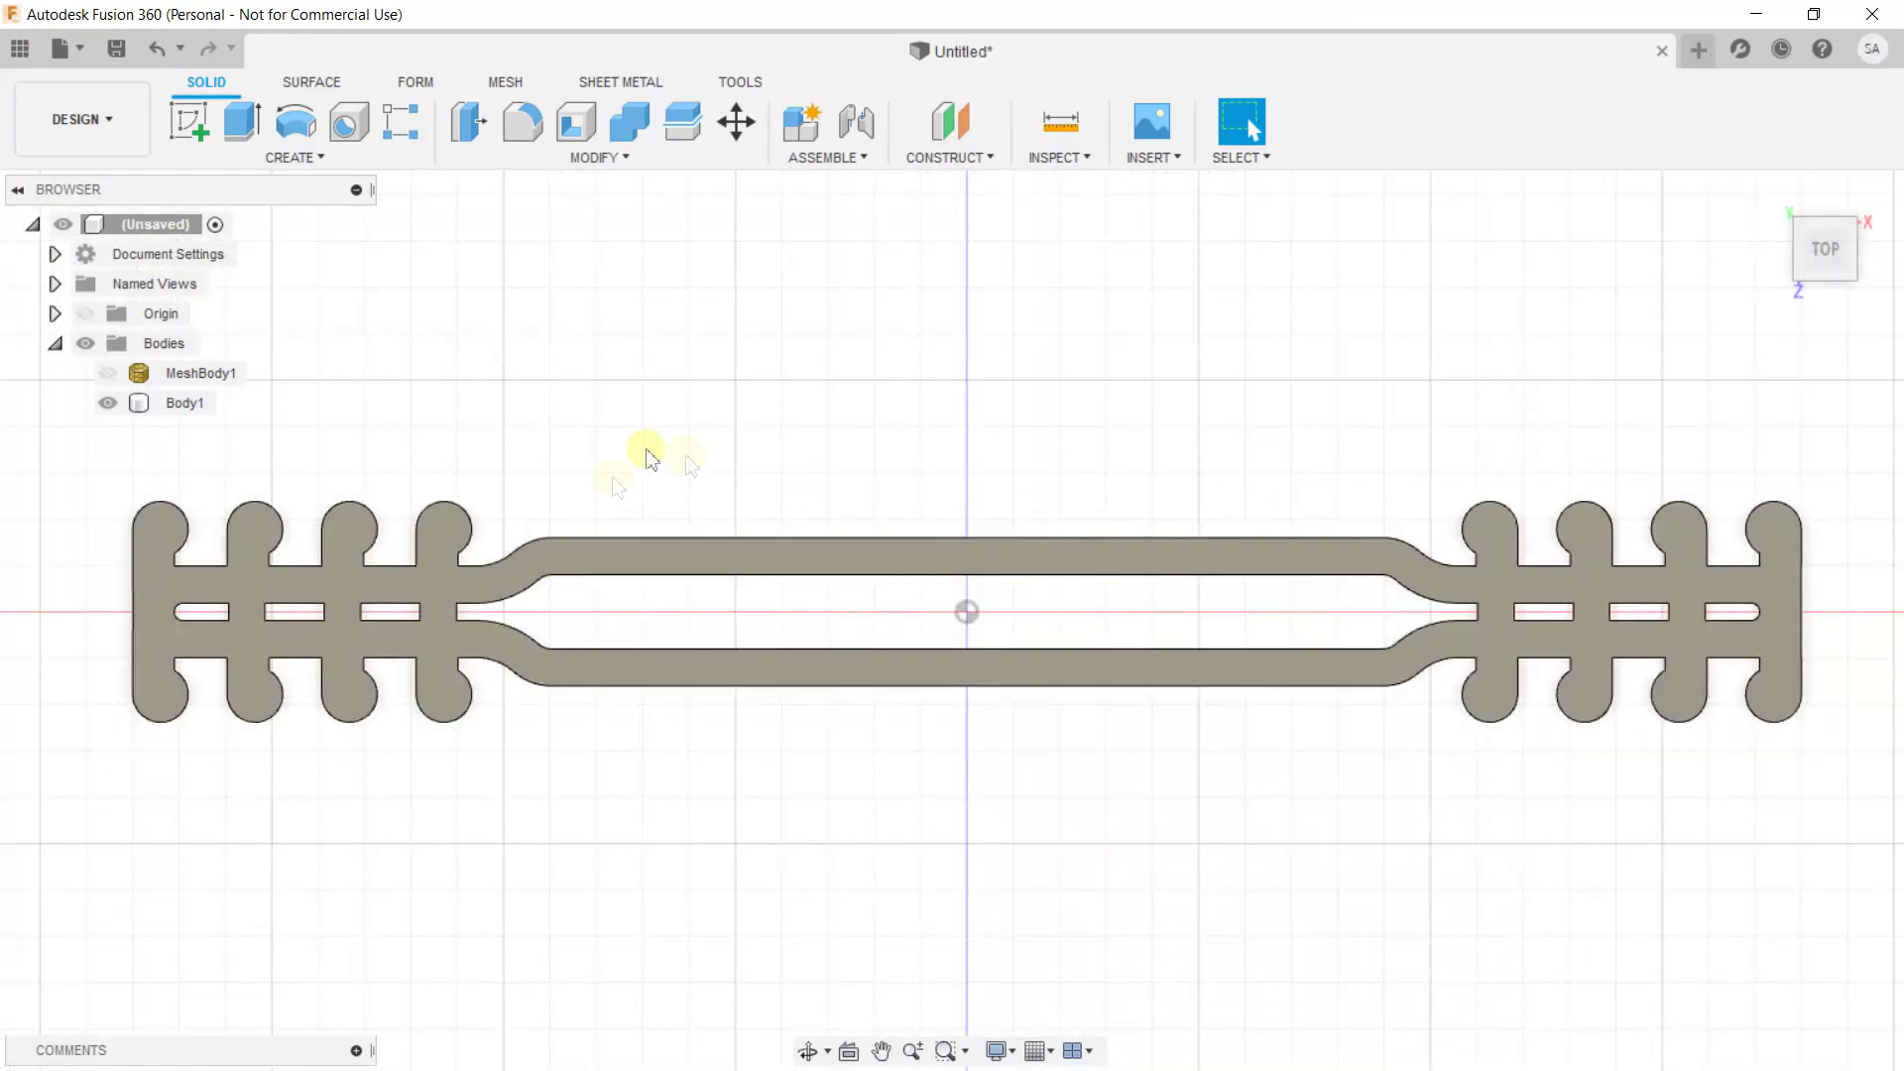
{"action": "left_click", "coordinate": [194, 129]}
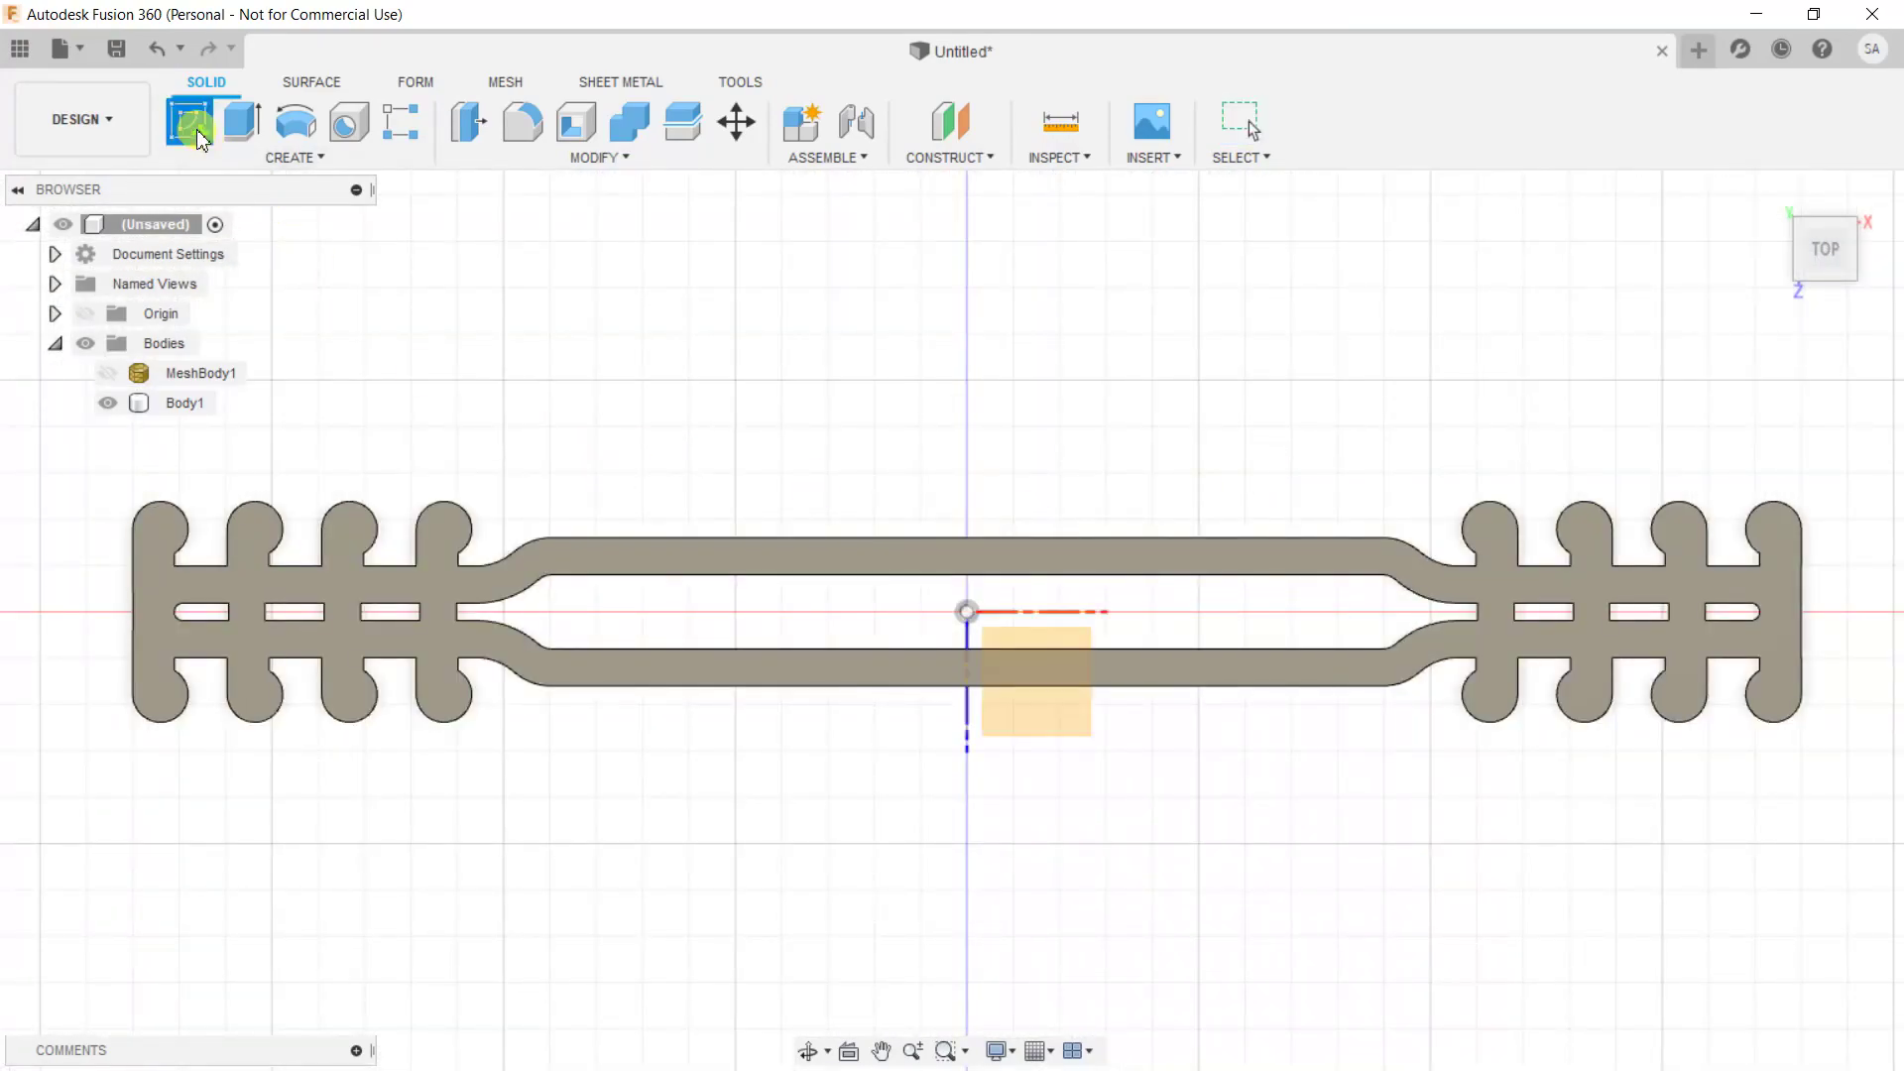
- On the ground plane, place 10 mm Arial text 'CYTRON TECHNOLOGIES' in the band's centre slot
{"action": "left_click", "coordinate": [1027, 701]}
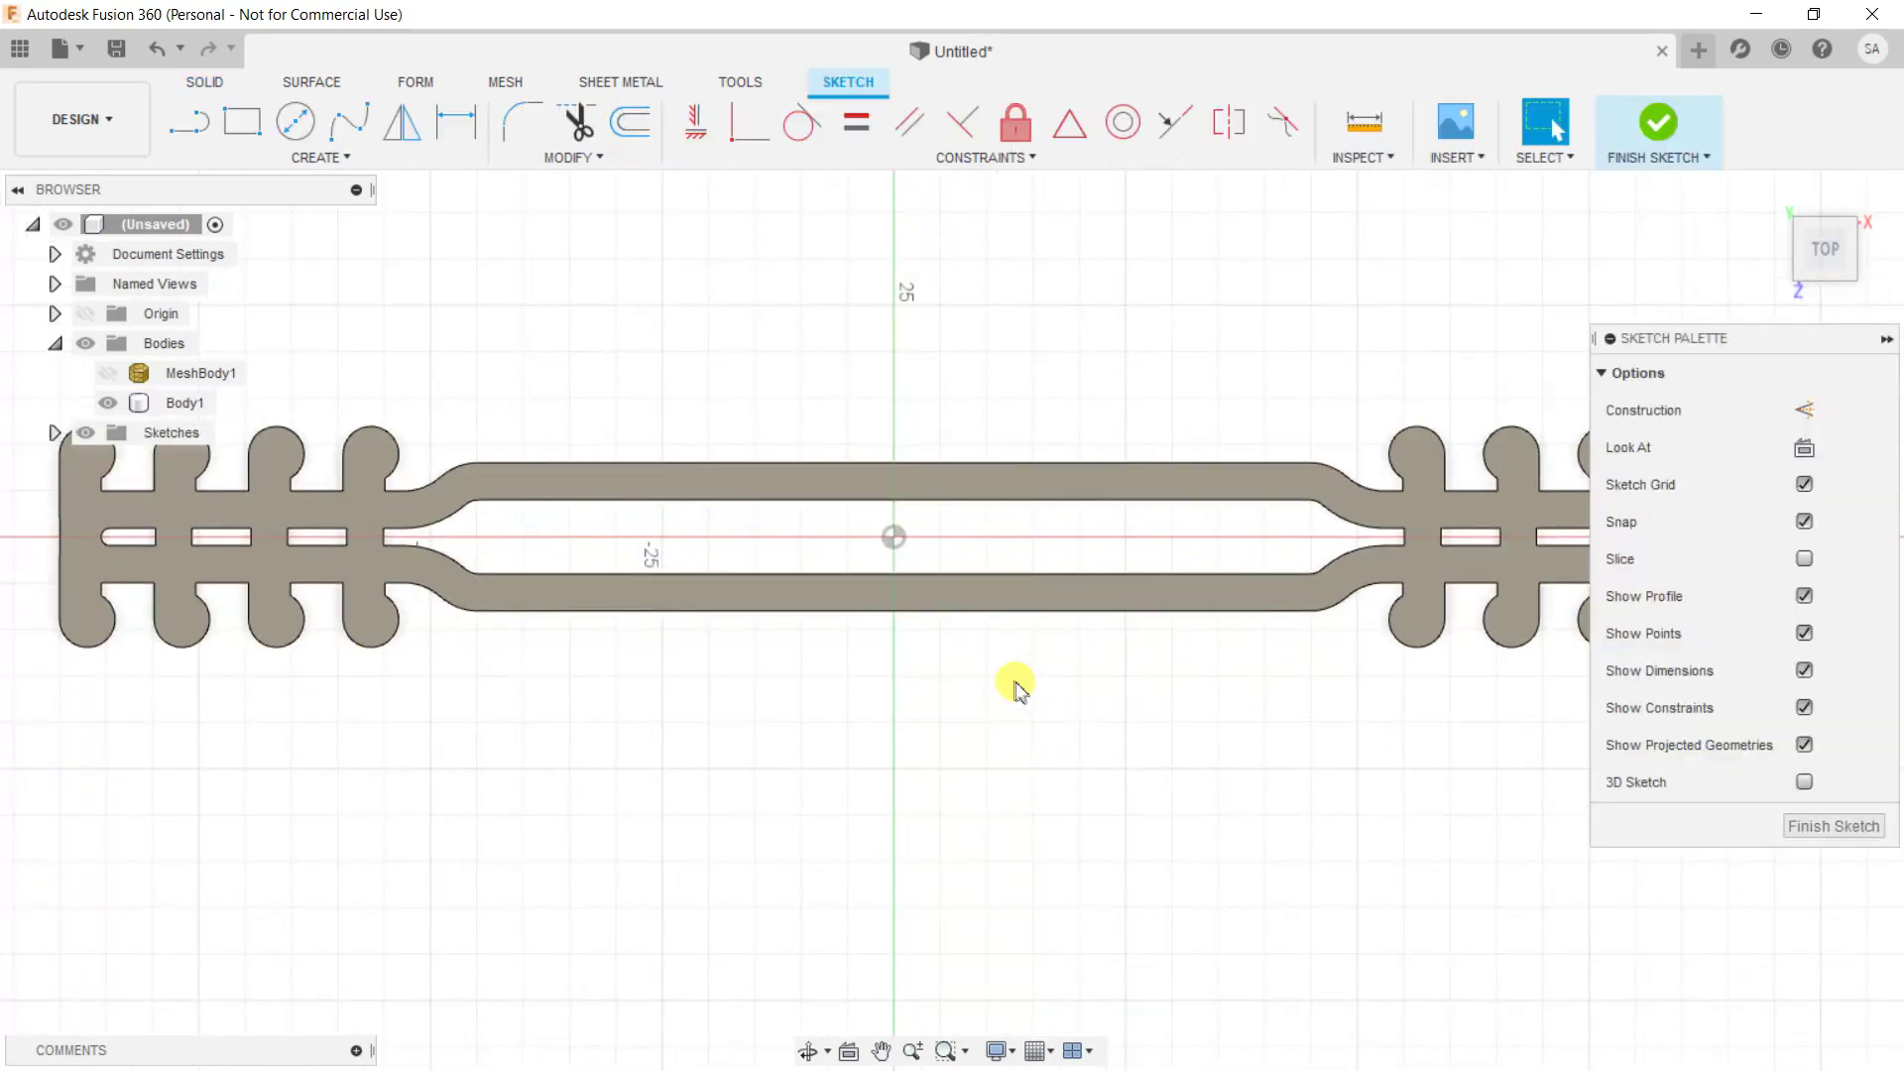
{"action": "left_click", "coordinate": [319, 157]}
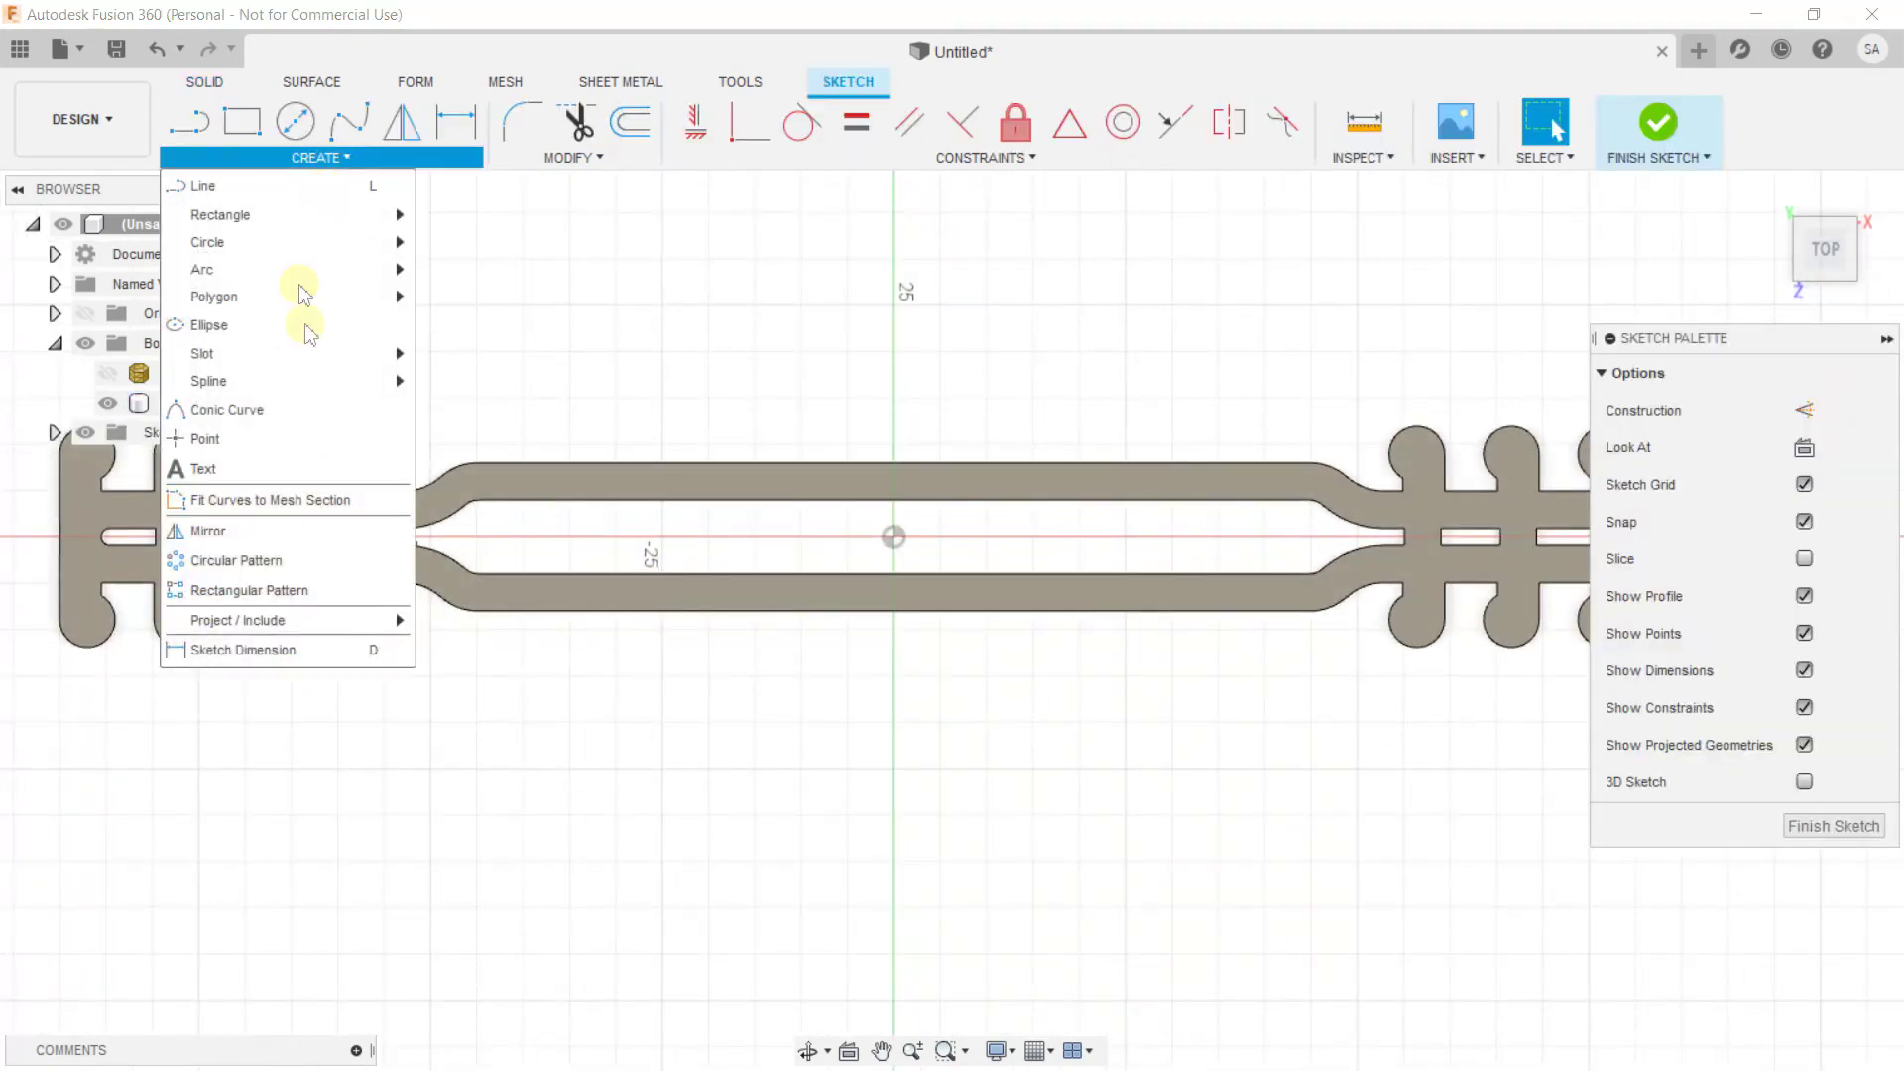
{"action": "left_click", "coordinate": [239, 483]}
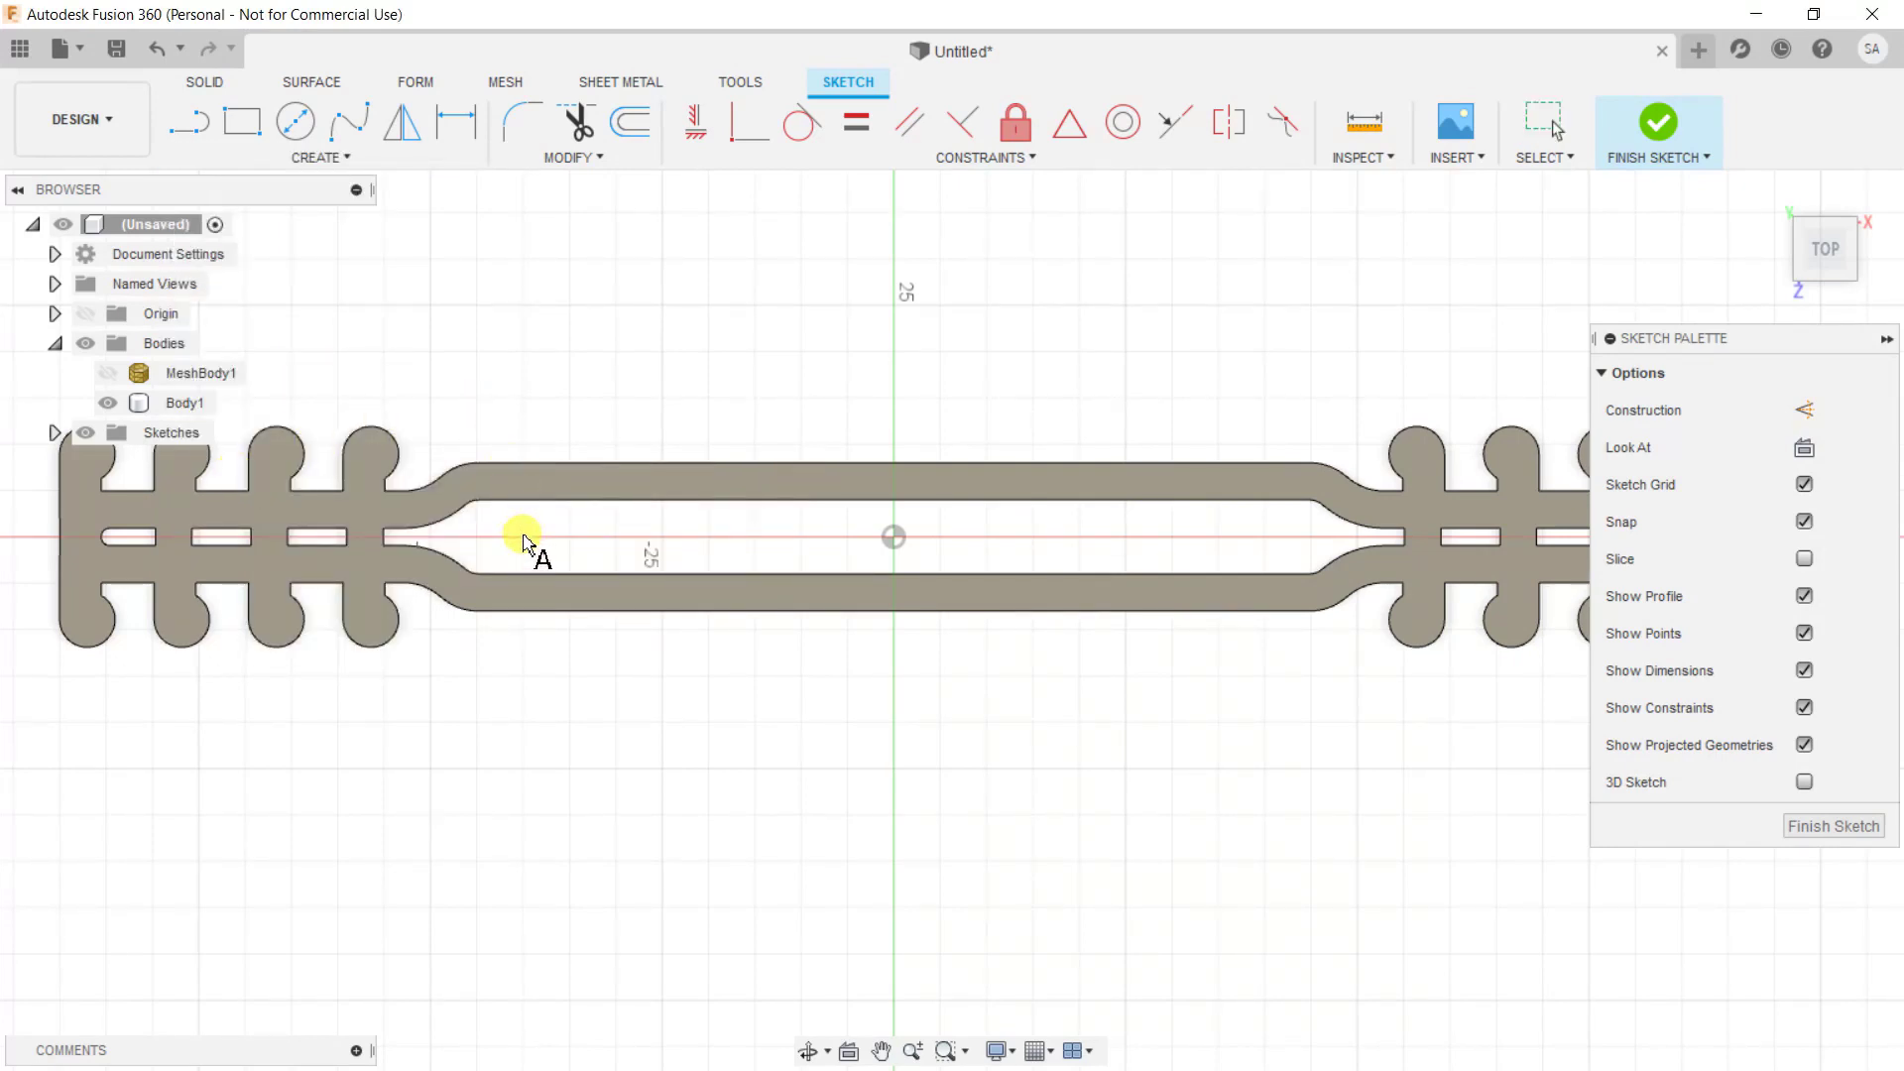
{"action": "left_click", "coordinate": [523, 537]}
{"action": "type", "text": "CYTRON TECHNOLOGIES"}
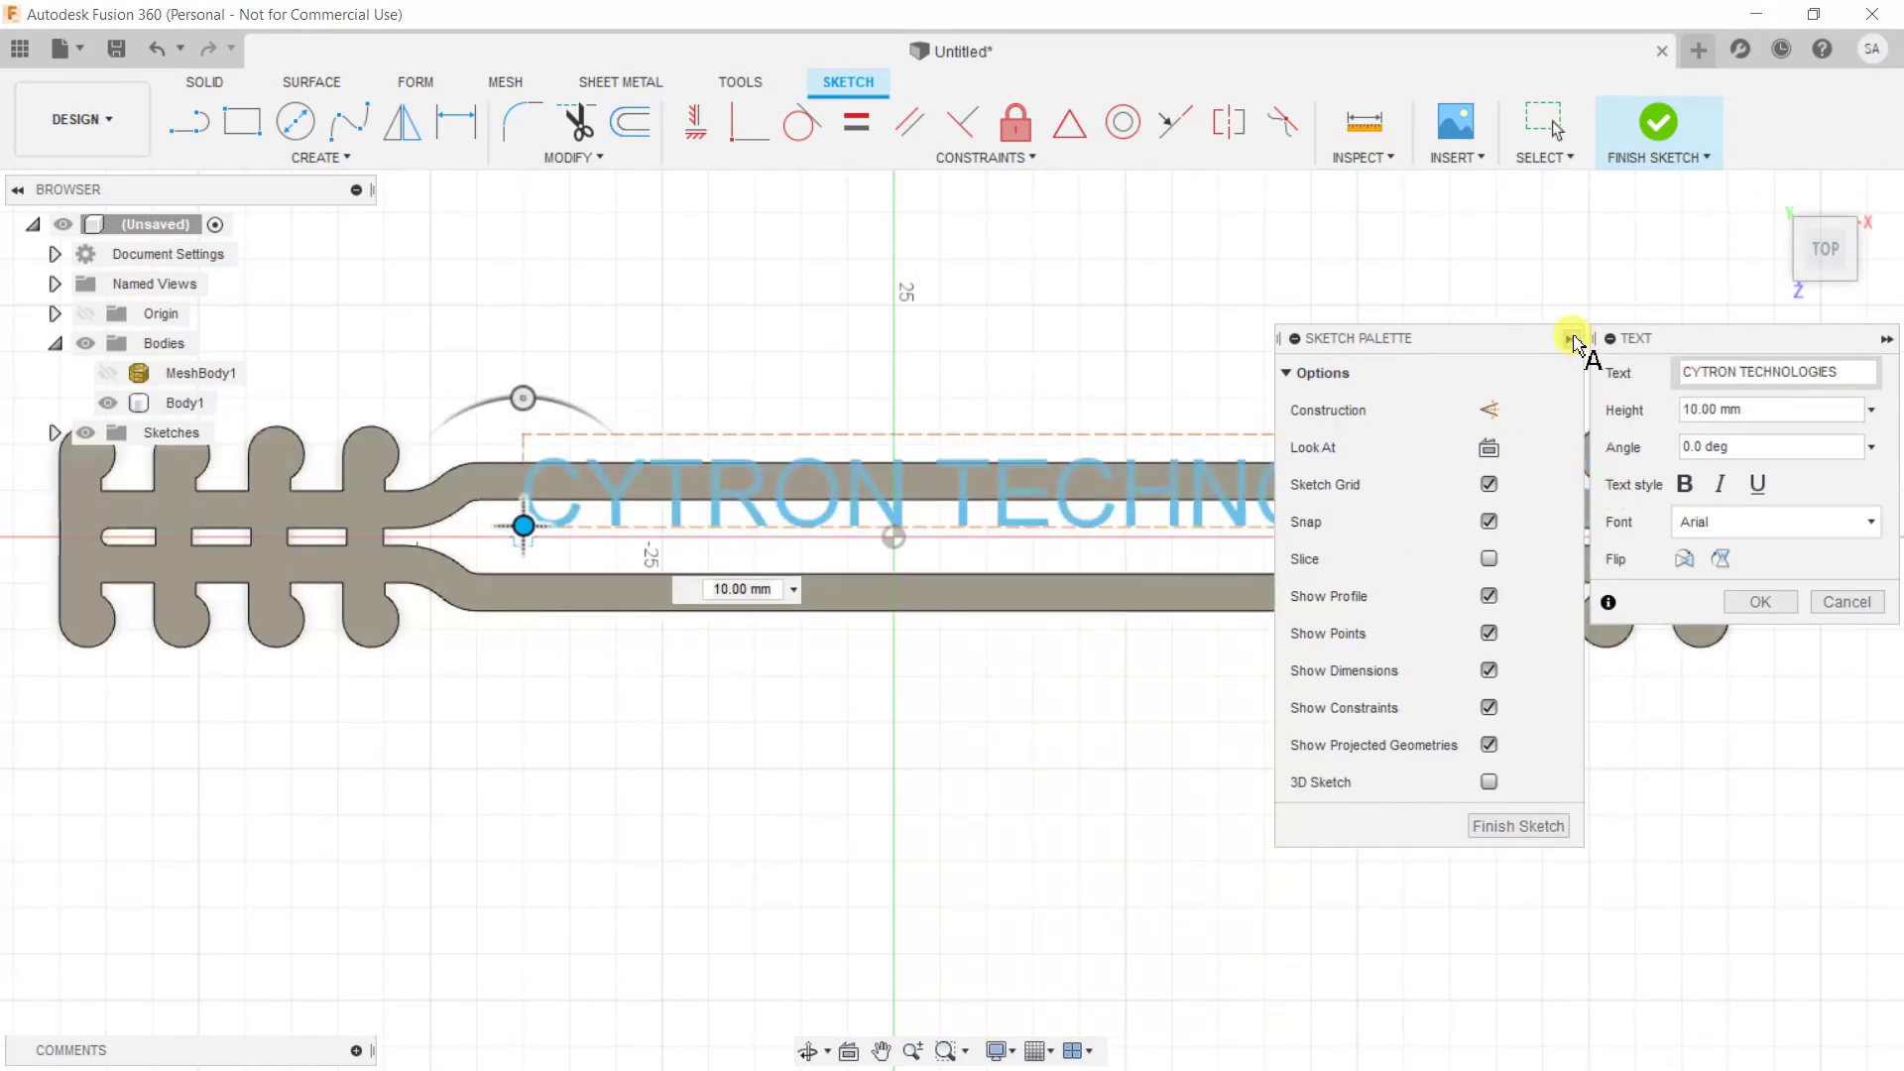
{"action": "left_click", "coordinate": [1571, 339]}
{"action": "left_click", "coordinate": [1760, 602]}
{"action": "left_click", "coordinate": [1202, 509]}
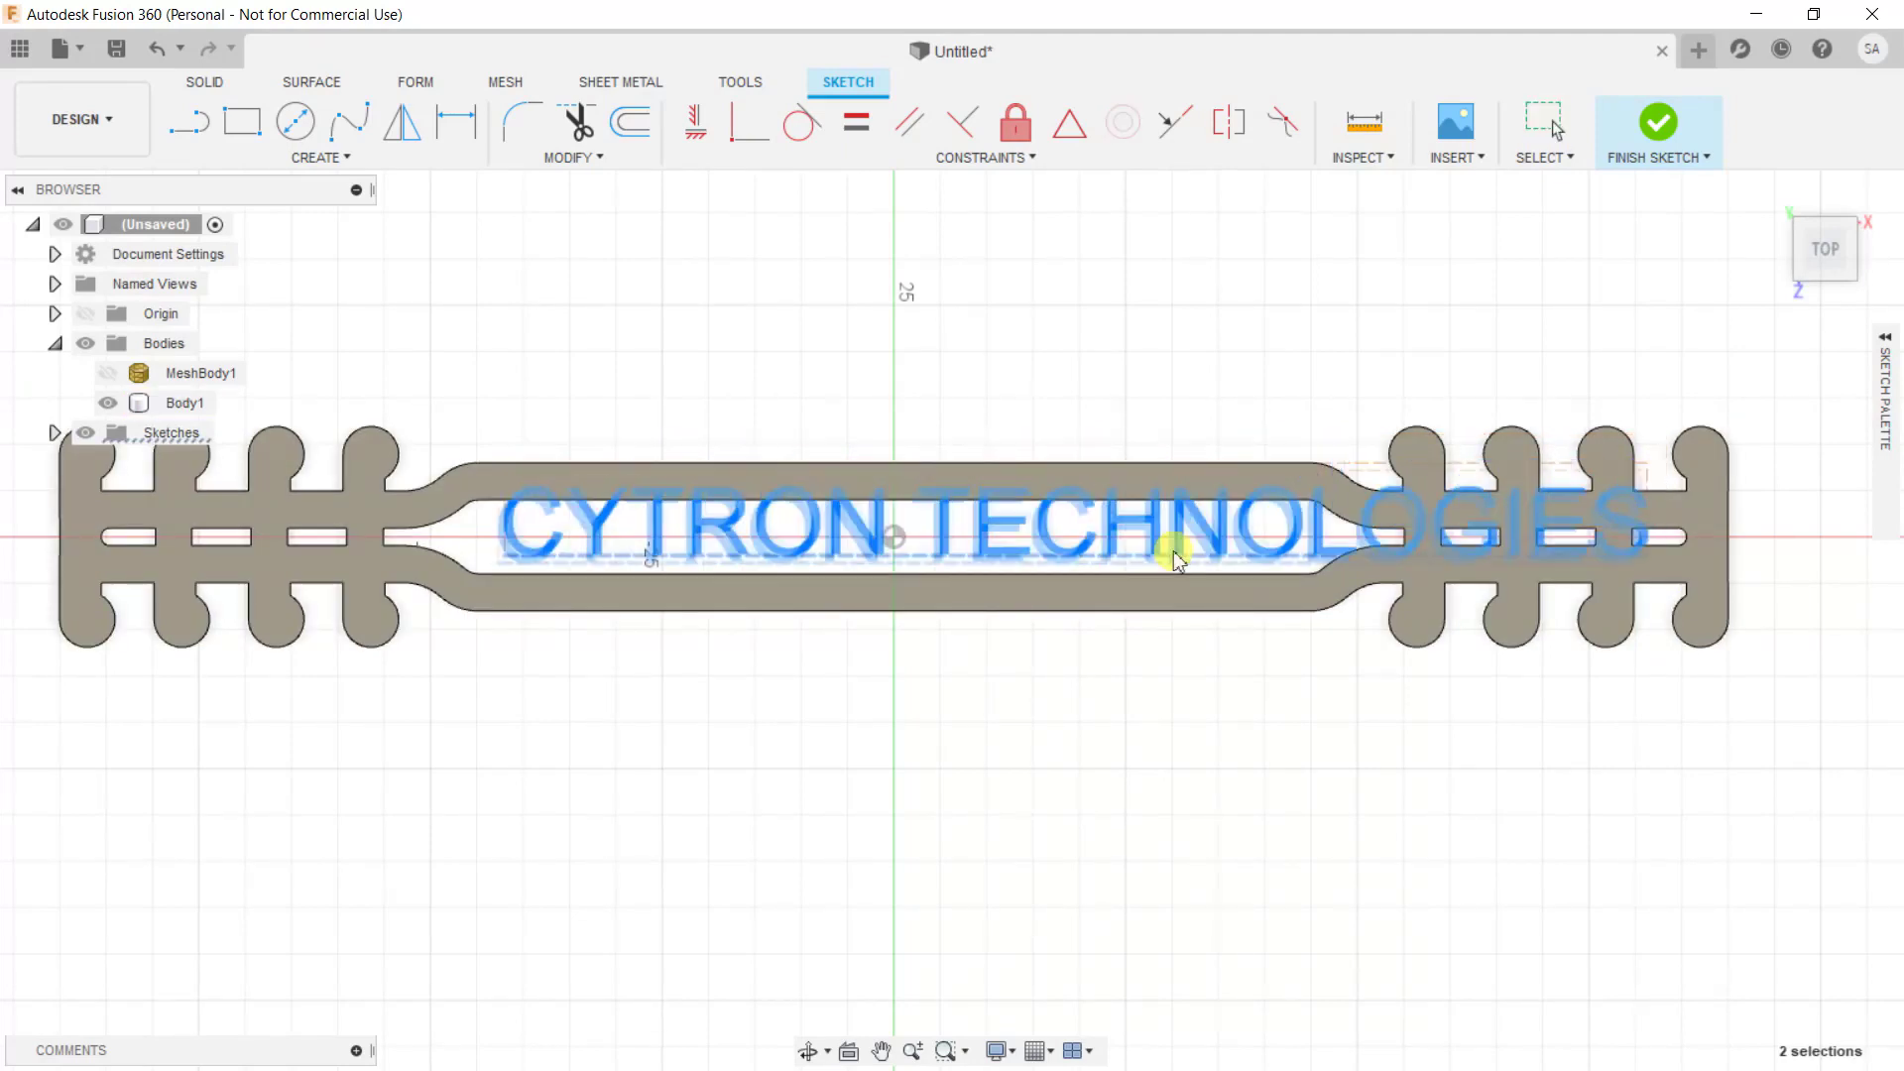
- Change the text font to Bebas Neue Bold with a 12 mm height
{"action": "double_click", "coordinate": [1131, 545]}
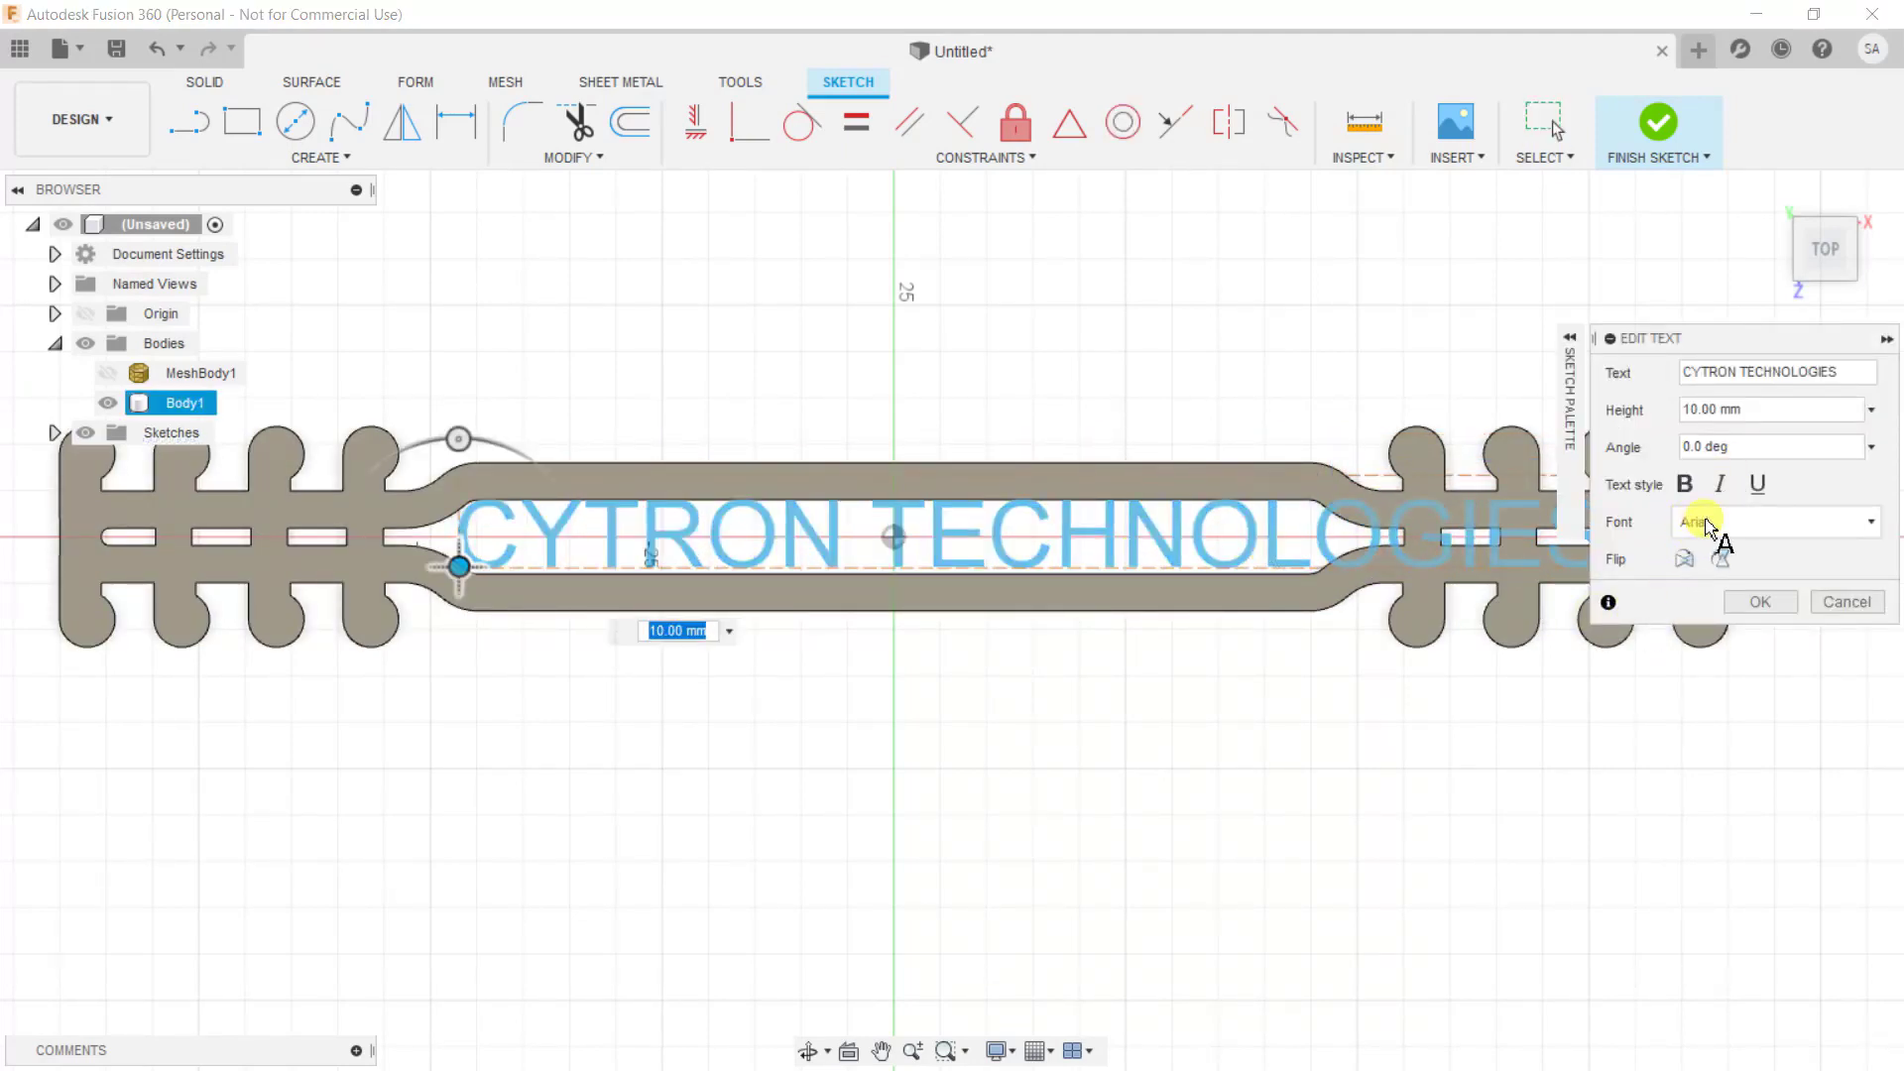
{"action": "left_click", "coordinate": [1705, 523]}
{"action": "scroll", "coordinate": [1684, 646], "scroll_direction": "down", "scroll_amount": 6}
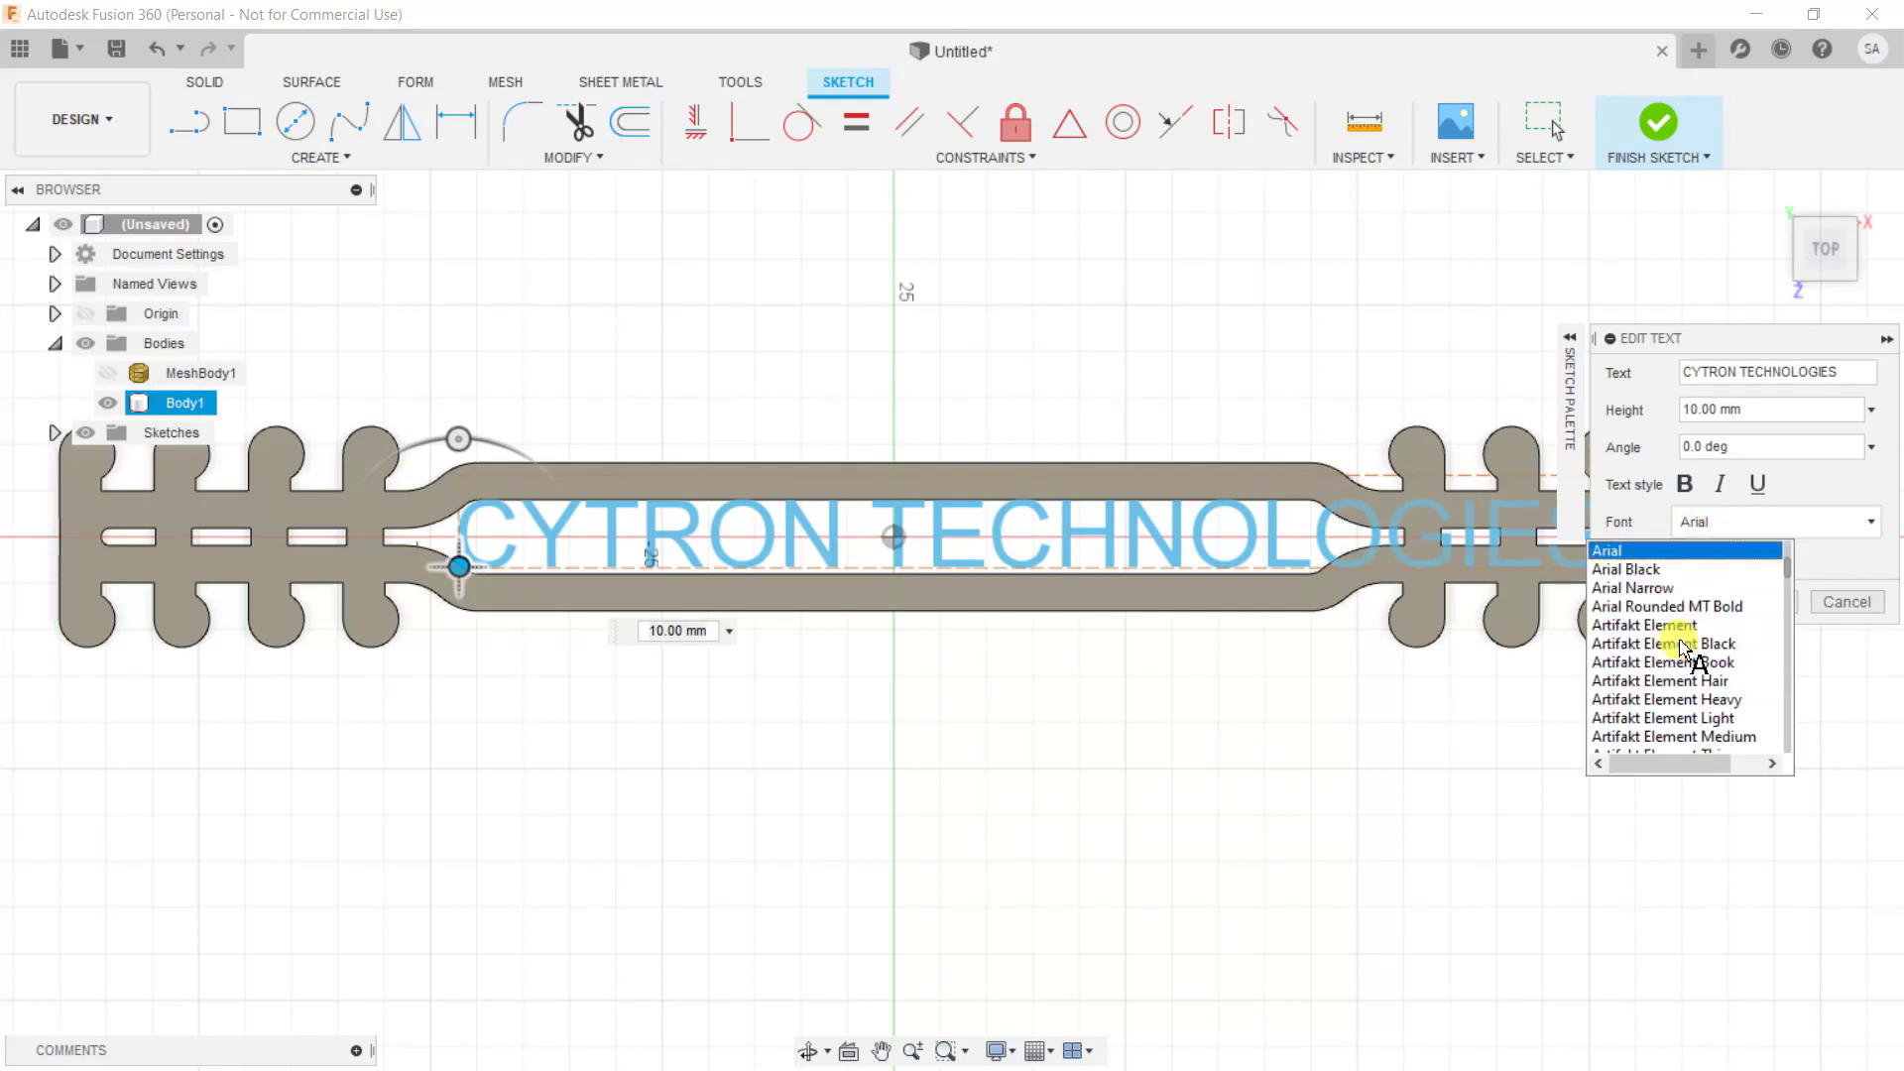
{"action": "scroll", "coordinate": [1686, 642], "scroll_direction": "down", "scroll_amount": 3}
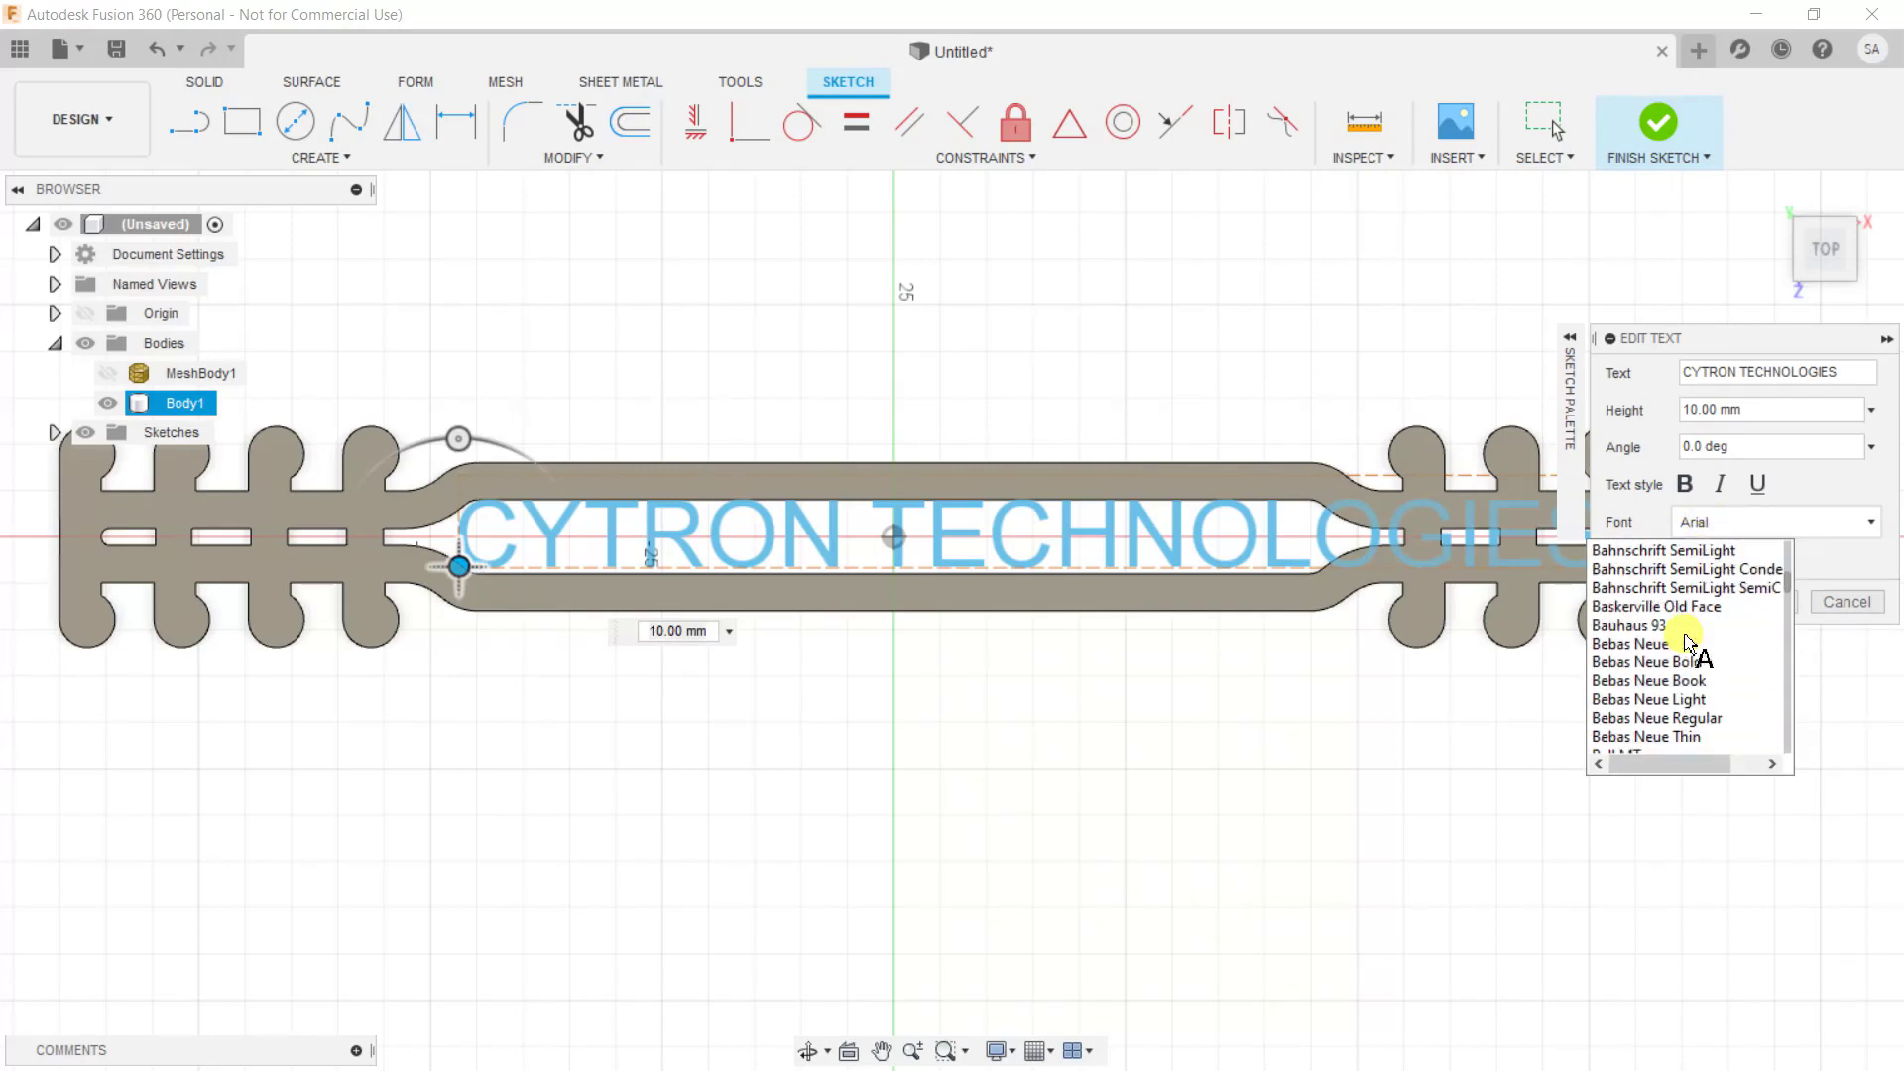
{"action": "left_click", "coordinate": [1643, 663]}
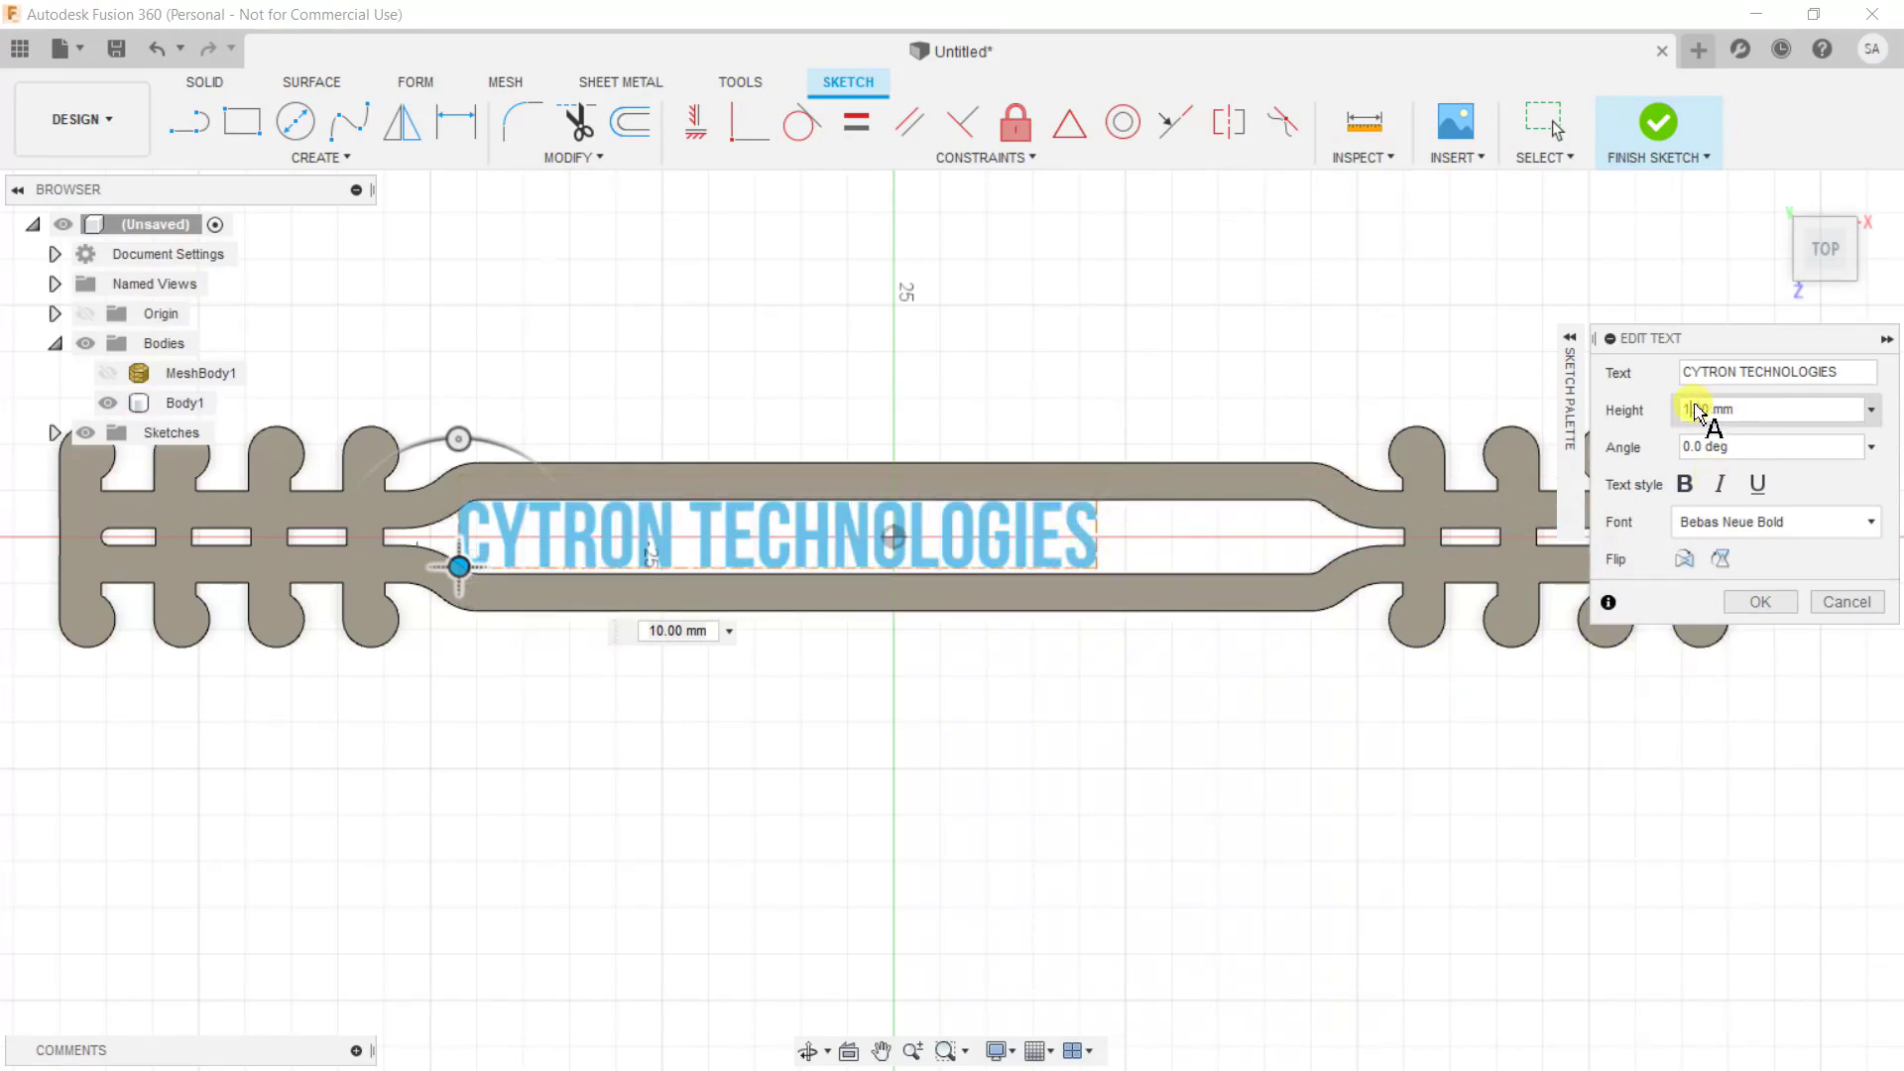
{"action": "type", "text": "5"}
{"action": "type", "text": "2"}
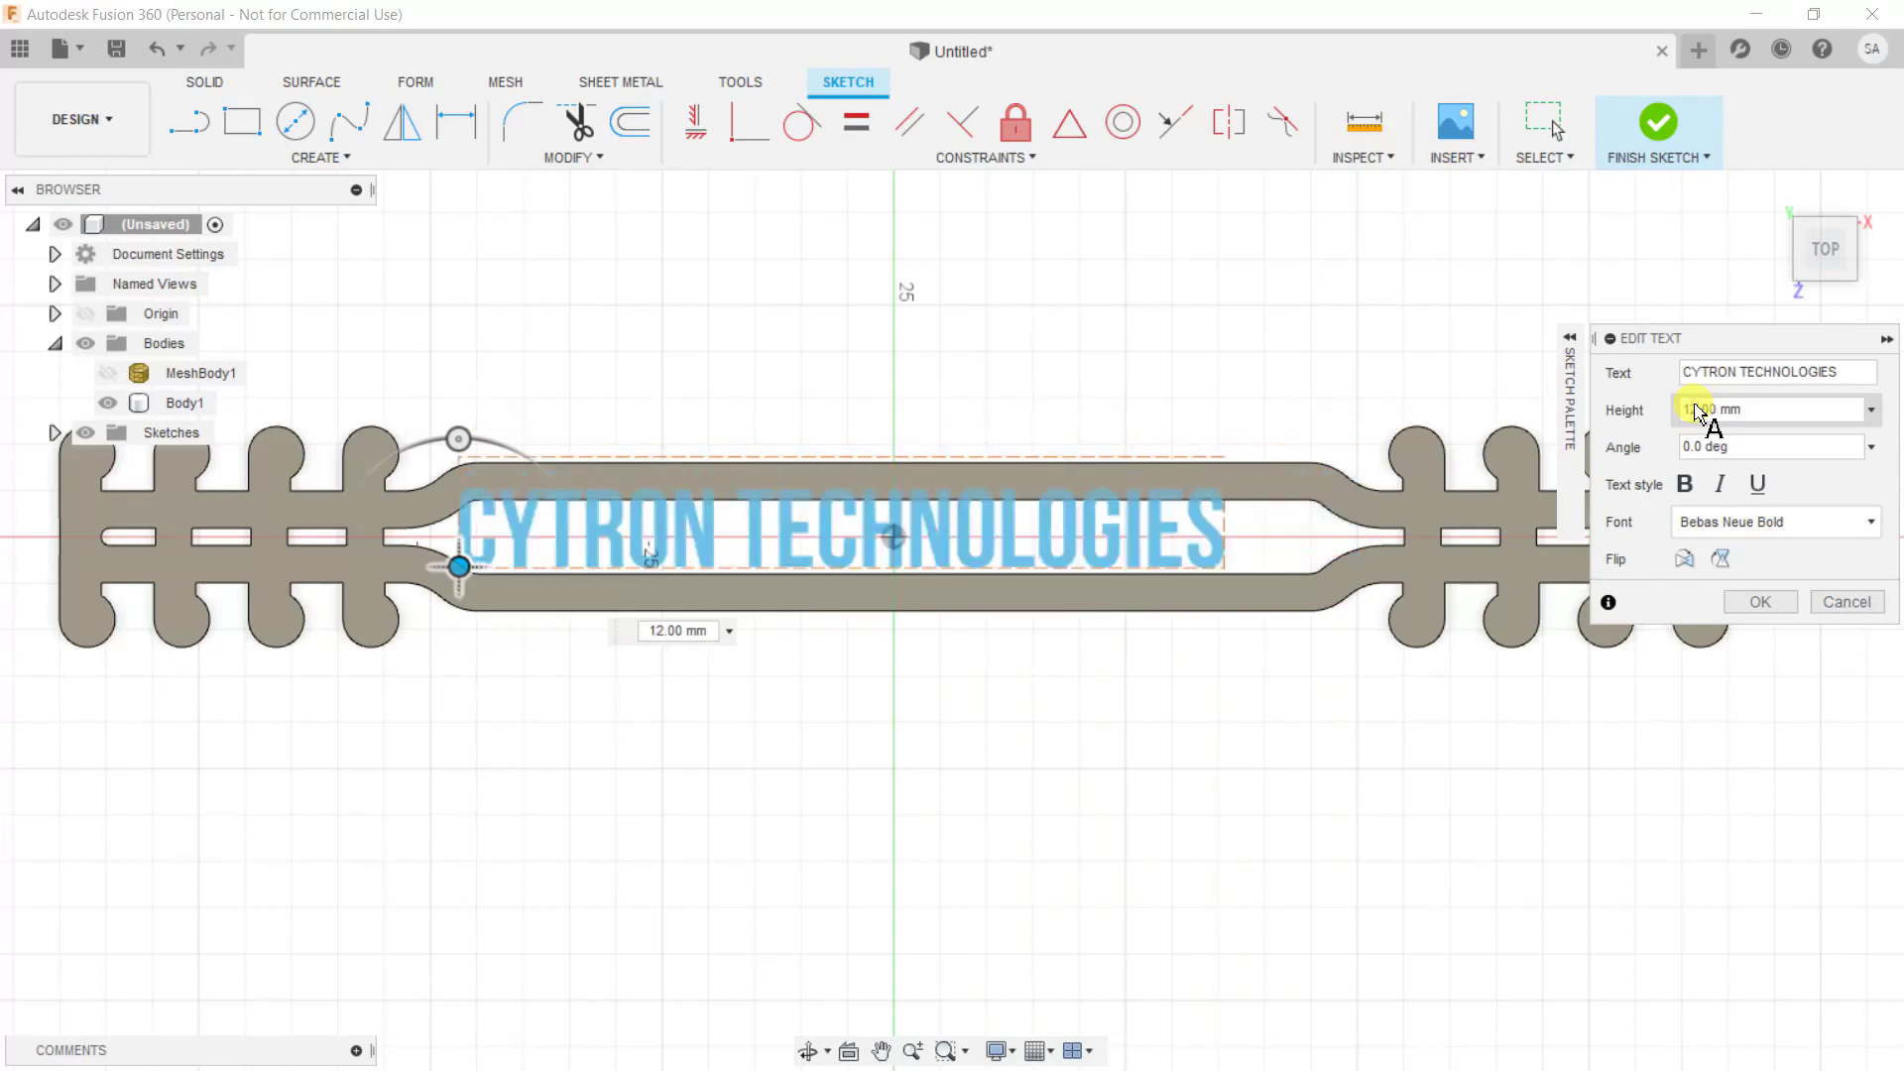
{"action": "left_click", "coordinate": [1753, 603]}
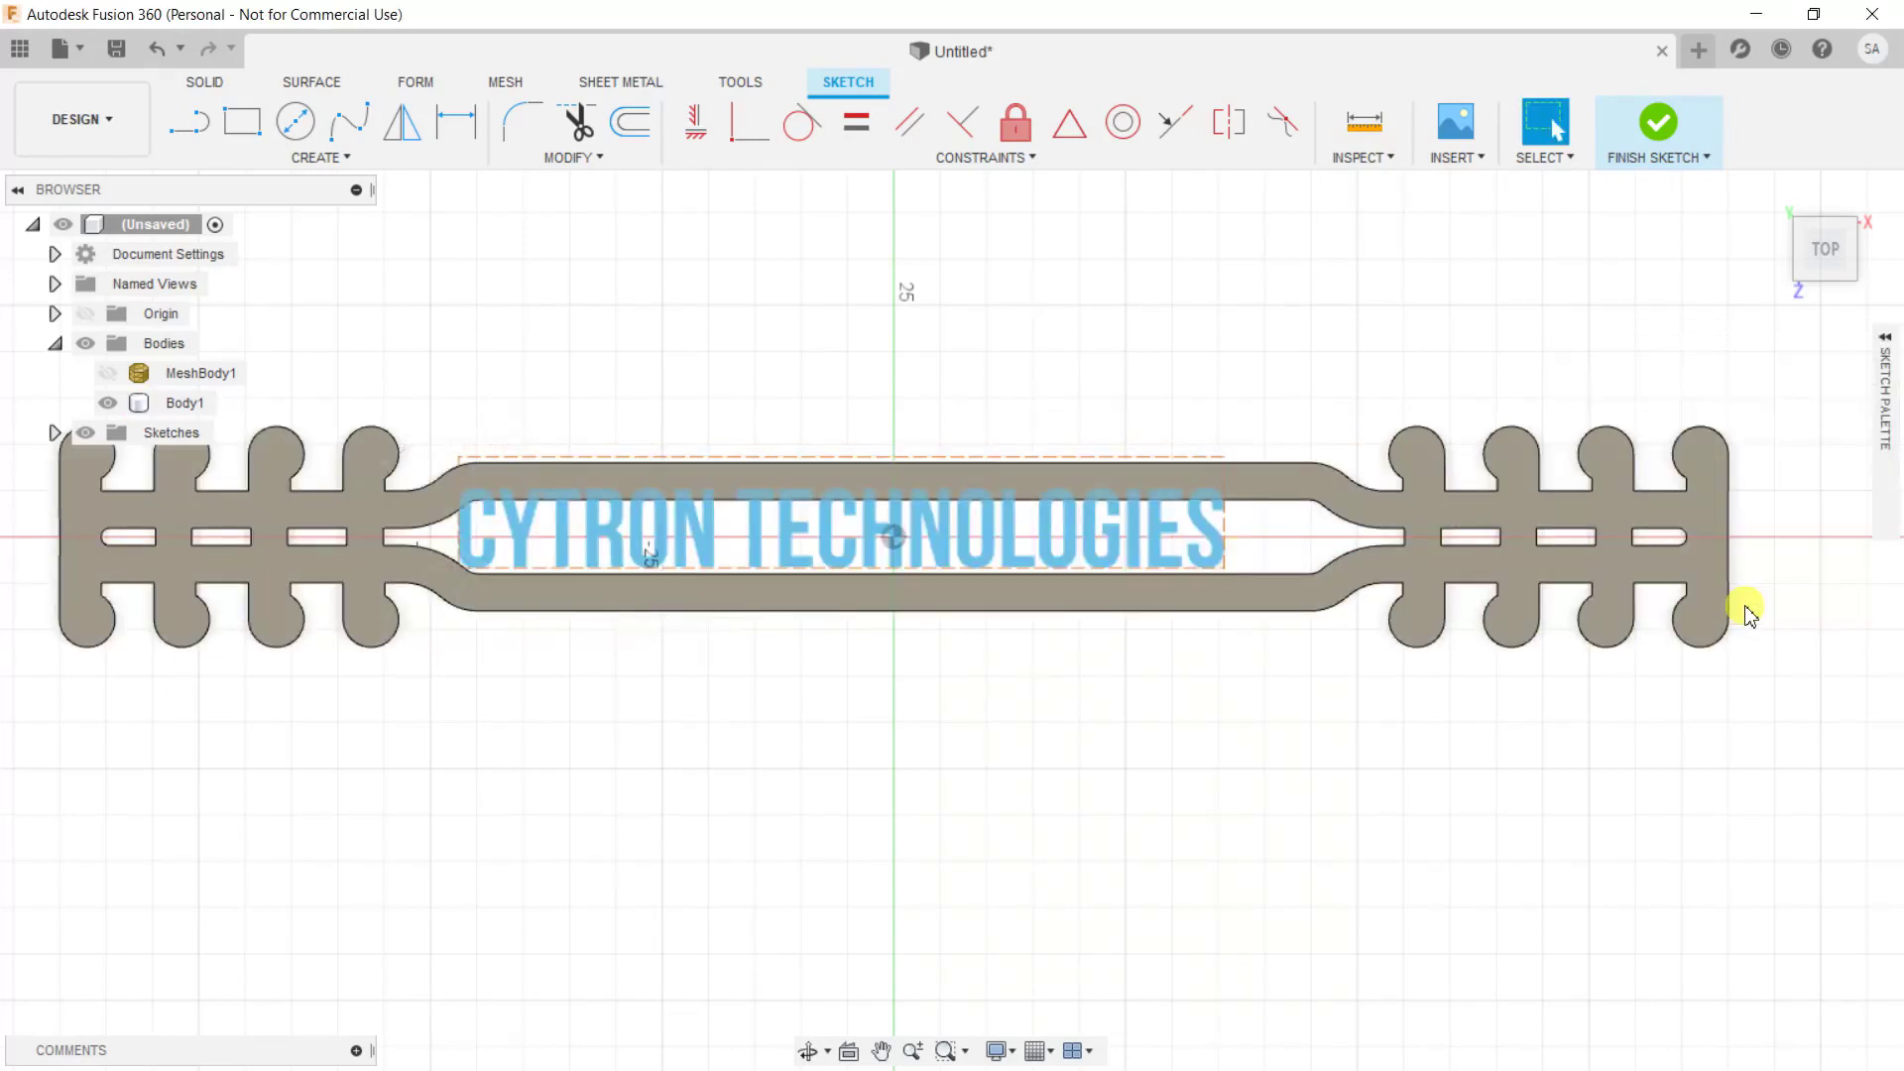
- Drag the text so it sits centred in the band's central opening
{"action": "mouse_move", "coordinate": [1210, 532]}
{"action": "left_mouse_down"}
{"action": "mouse_move", "coordinate": [1227, 558]}
{"action": "mouse_move", "coordinate": [1253, 539]}
{"action": "left_mouse_up"}
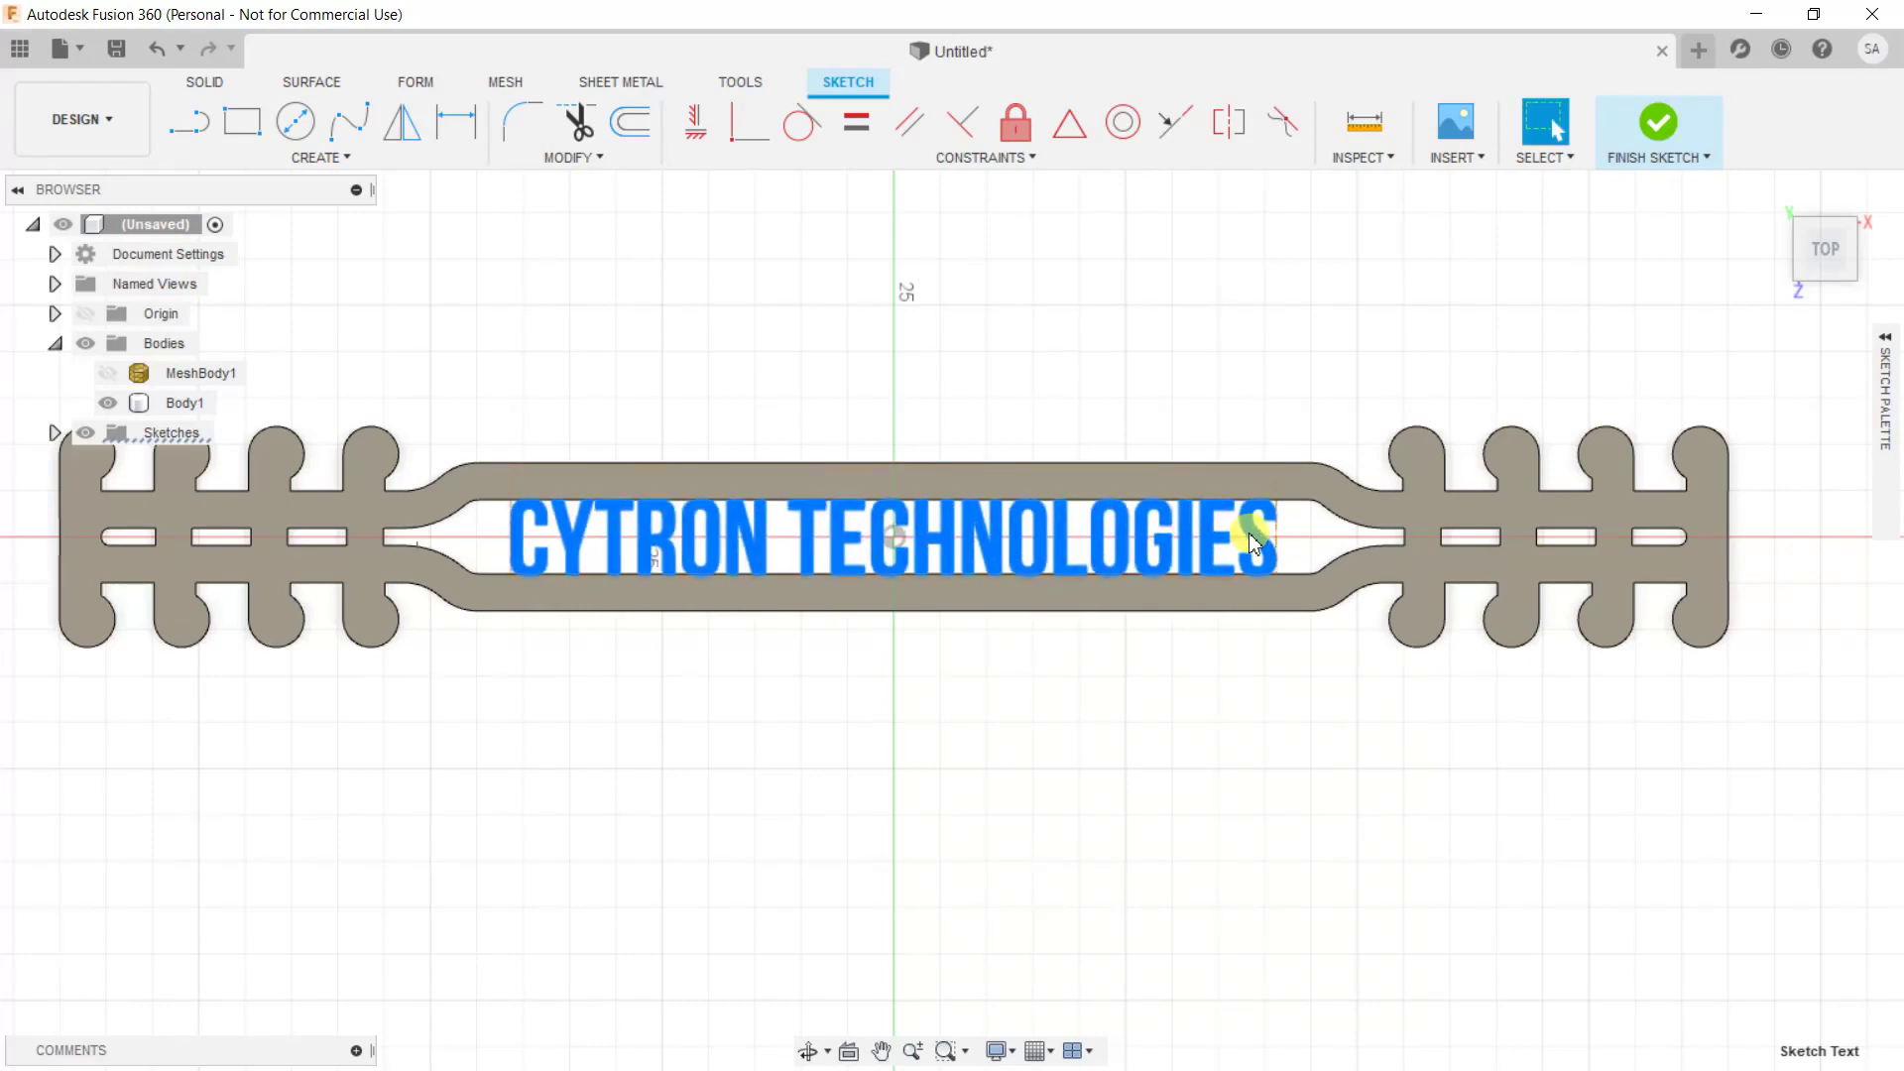
{"action": "scroll", "coordinate": [1253, 540], "scroll_direction": "up", "scroll_amount": 2}
{"action": "scroll", "coordinate": [1252, 540], "scroll_direction": "up", "scroll_amount": 1}
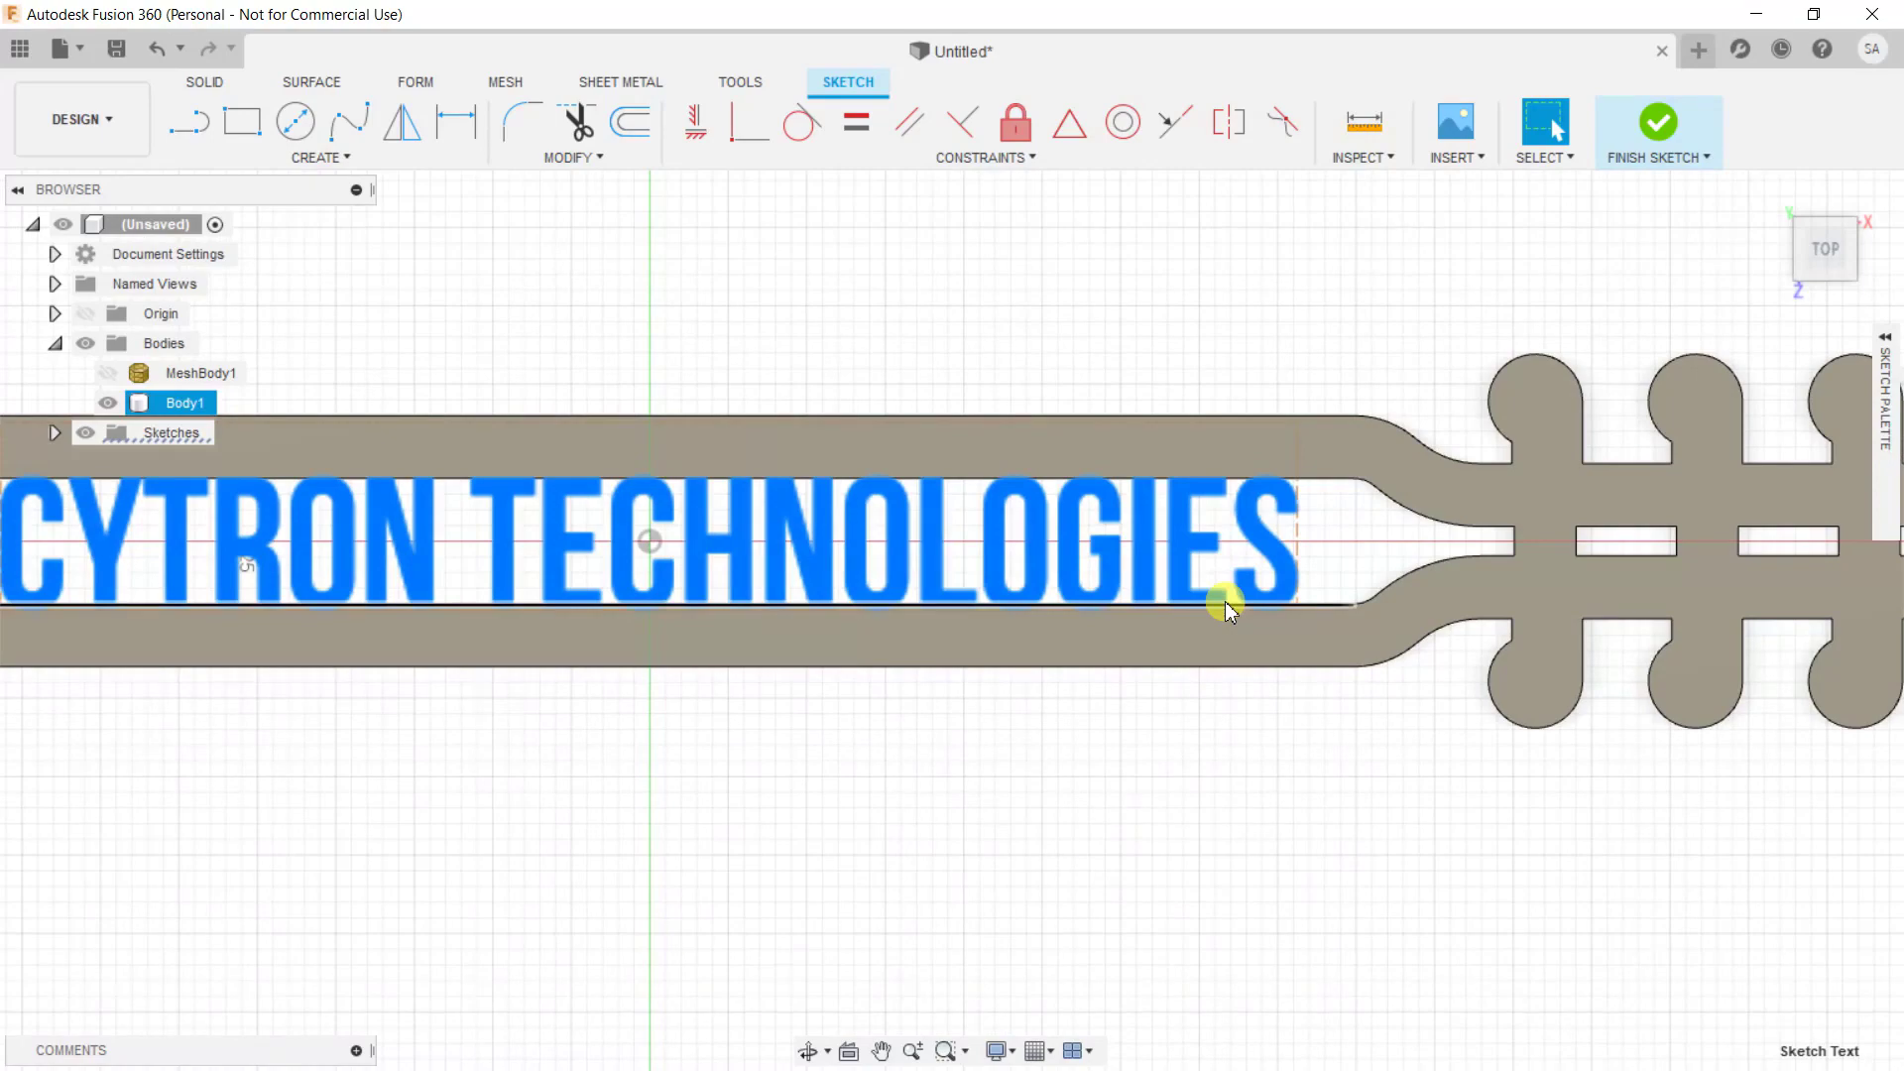
{"action": "middle_click_drag", "start_coordinate": [837, 892], "coordinate": [1032, 879]}
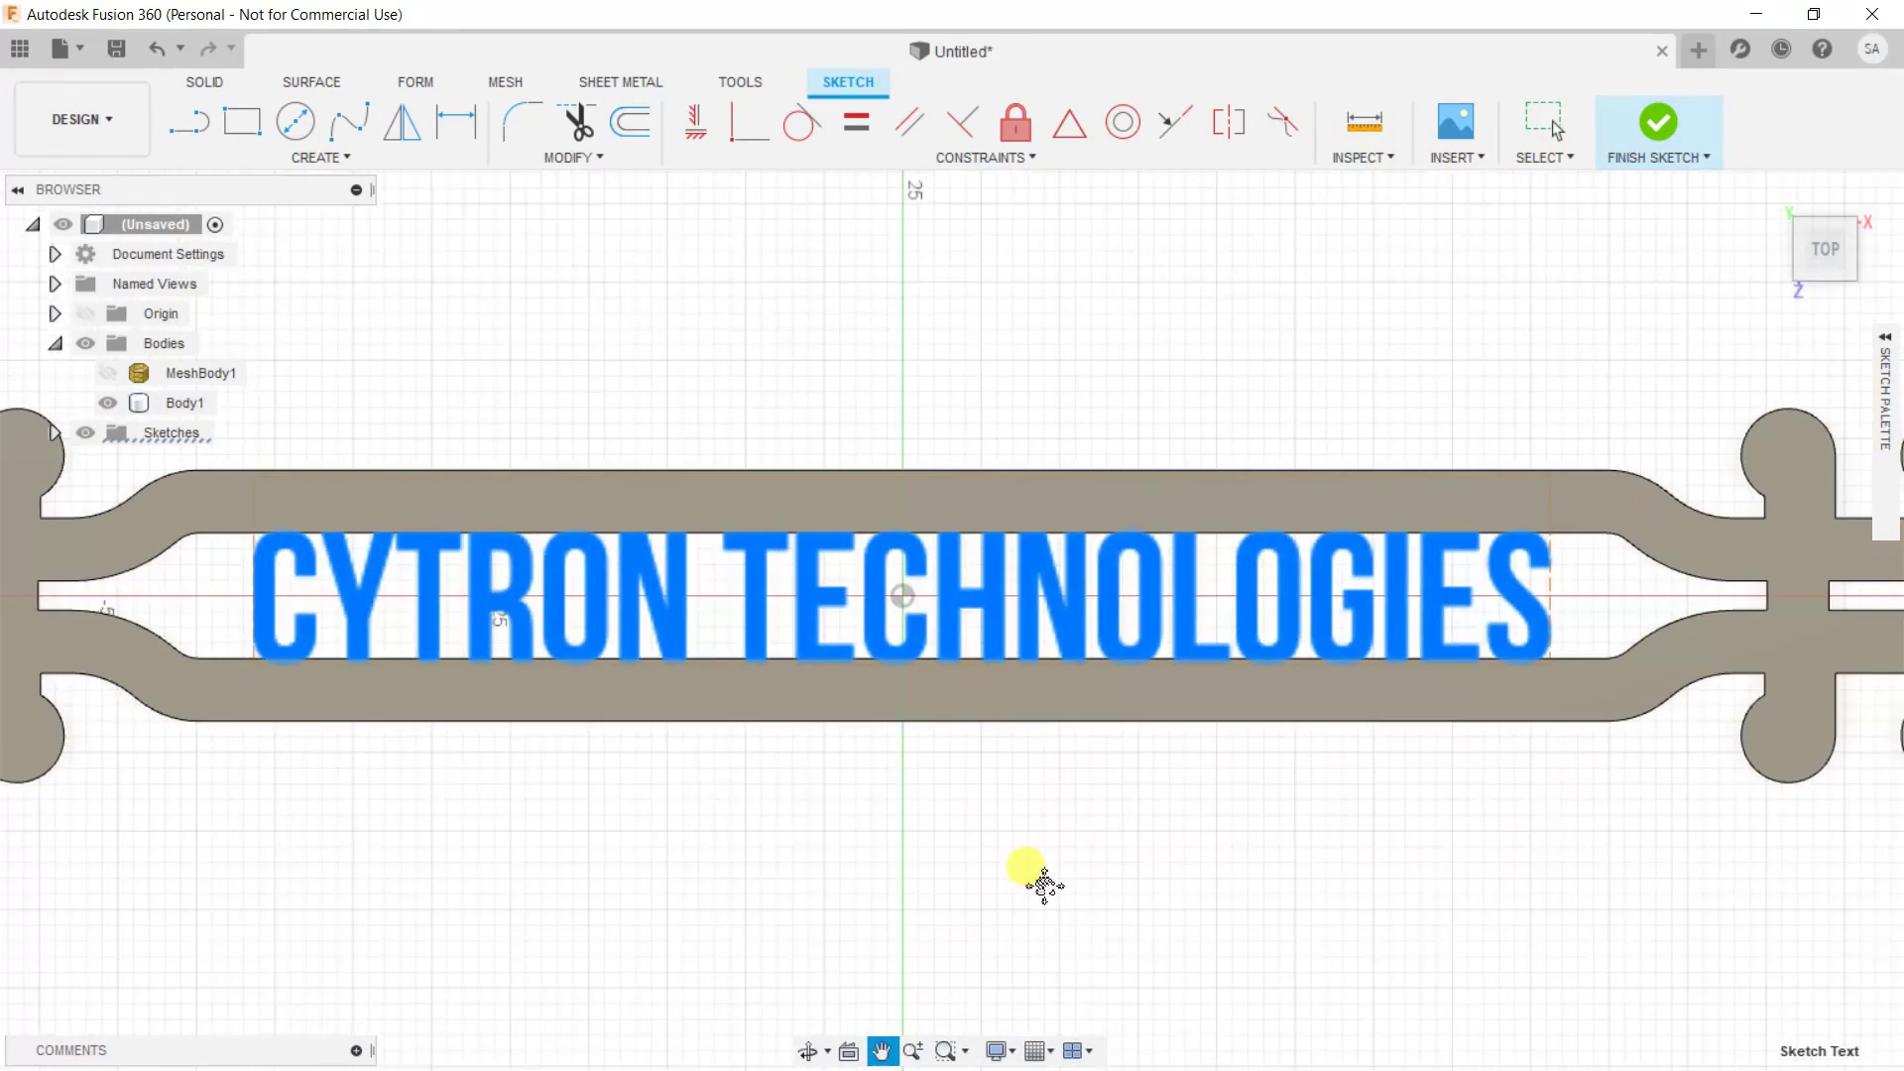
{"action": "left_click", "coordinate": [1181, 585]}
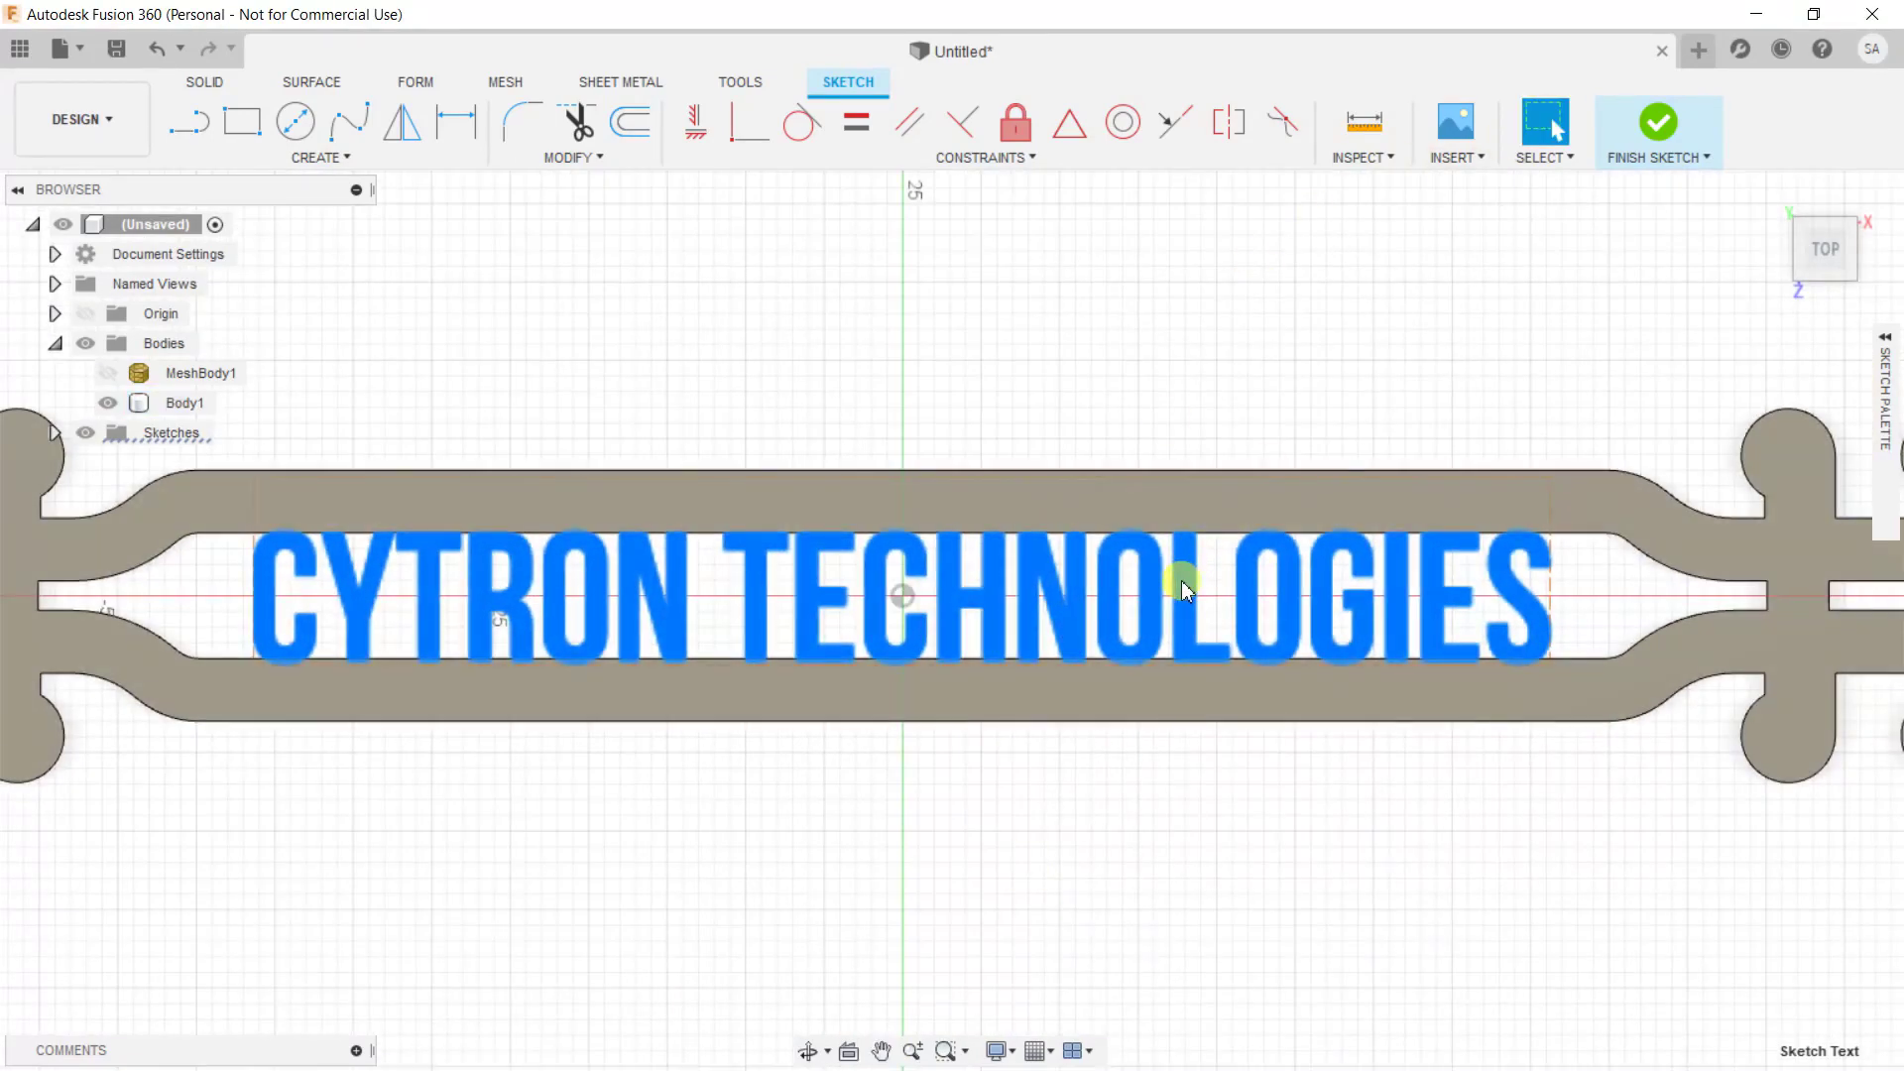
- Explode the CYTRON TECHNOLOGIES text into letter outlines and orbit to inspect the band's inner edge
{"action": "right_click", "coordinate": [1181, 585]}
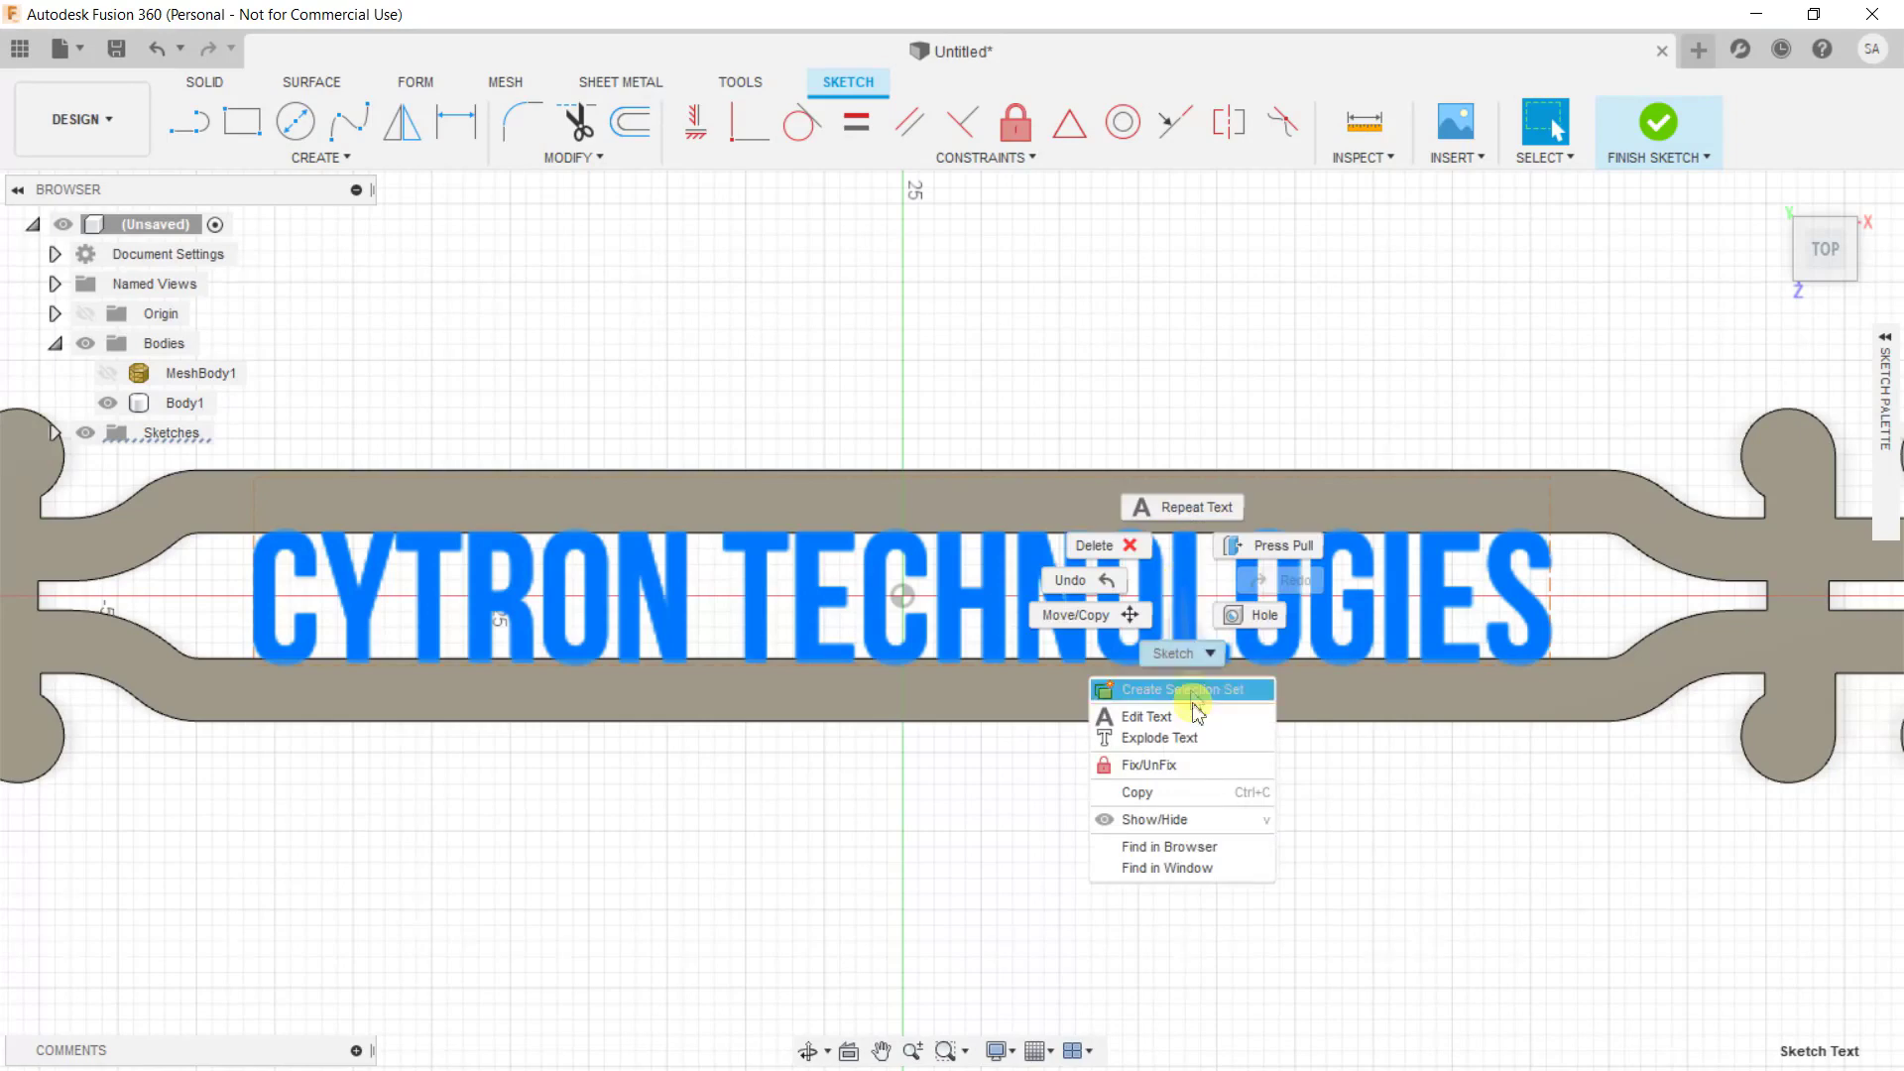
{"action": "left_click", "coordinate": [1189, 739]}
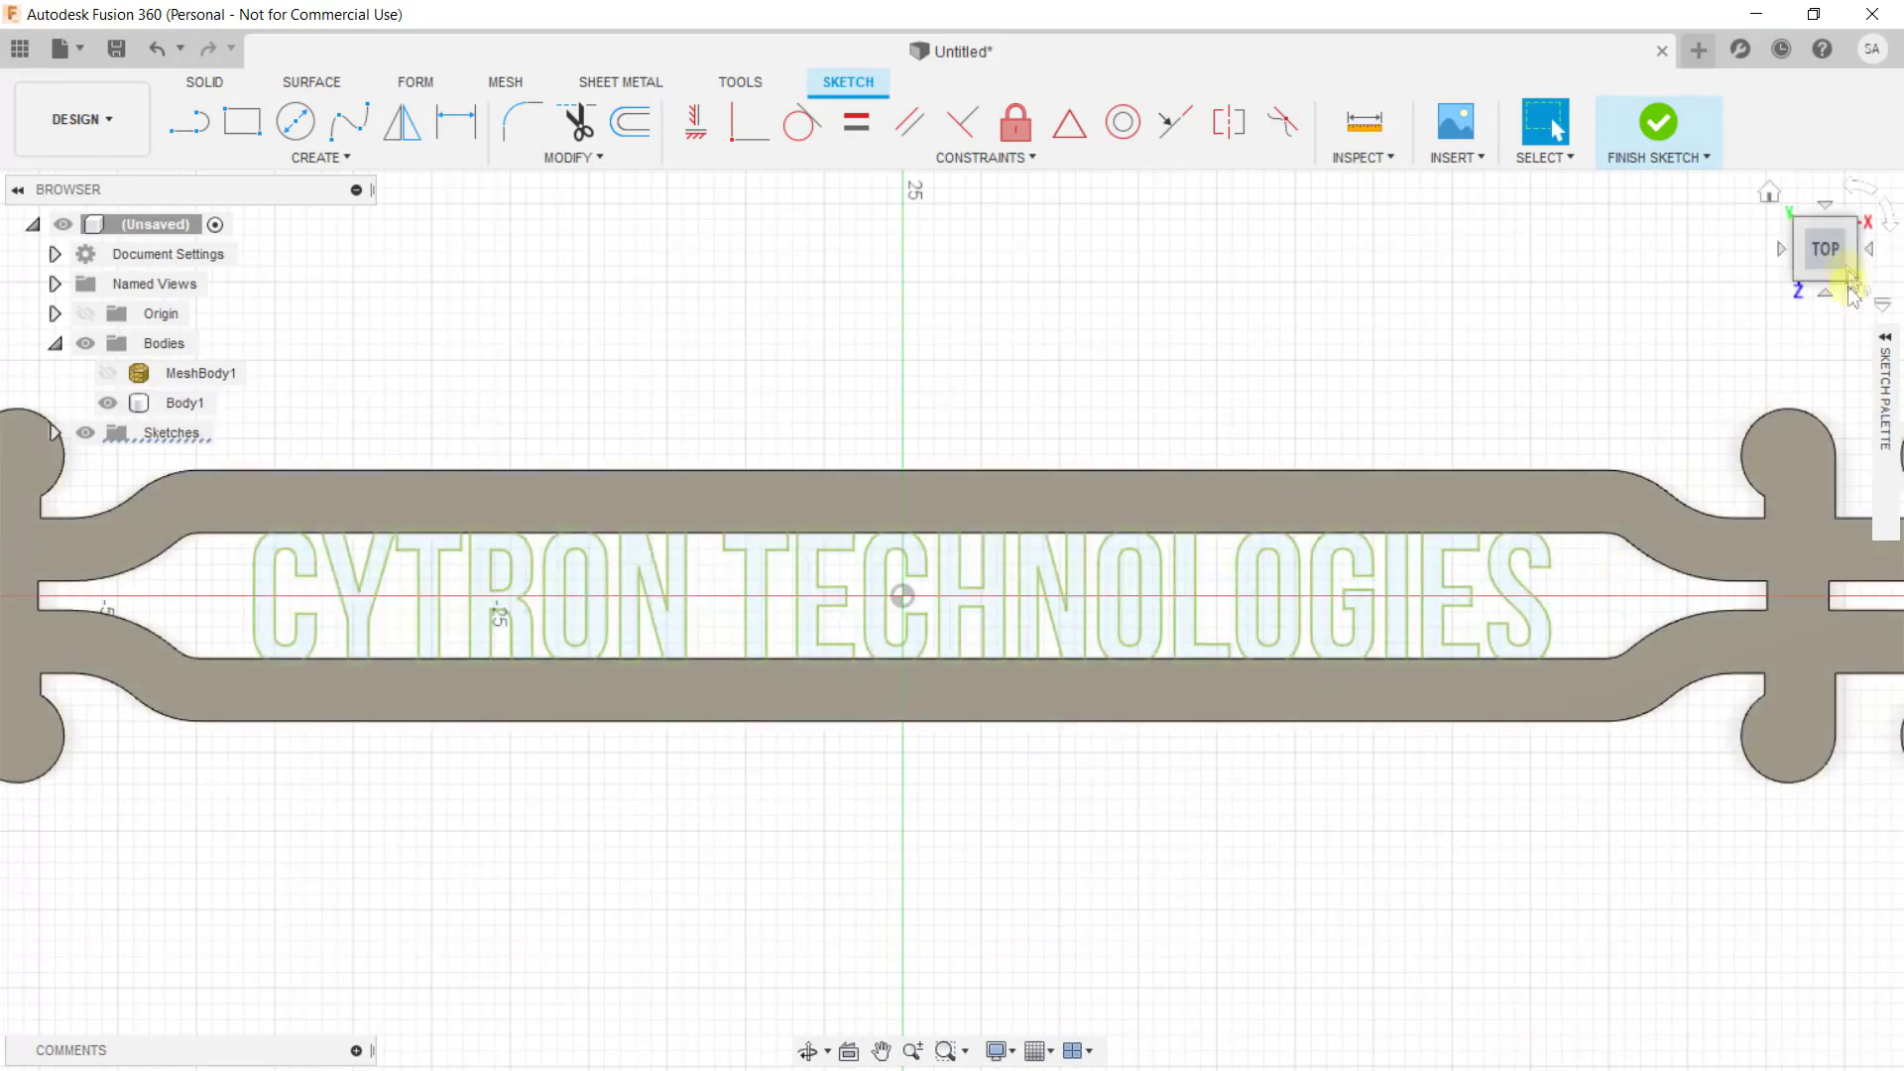
{"action": "middle_click_drag", "start_coordinate": [1606, 573], "coordinate": [1394, 917], "text": "shift"}
{"action": "left_click", "coordinate": [1393, 917]}
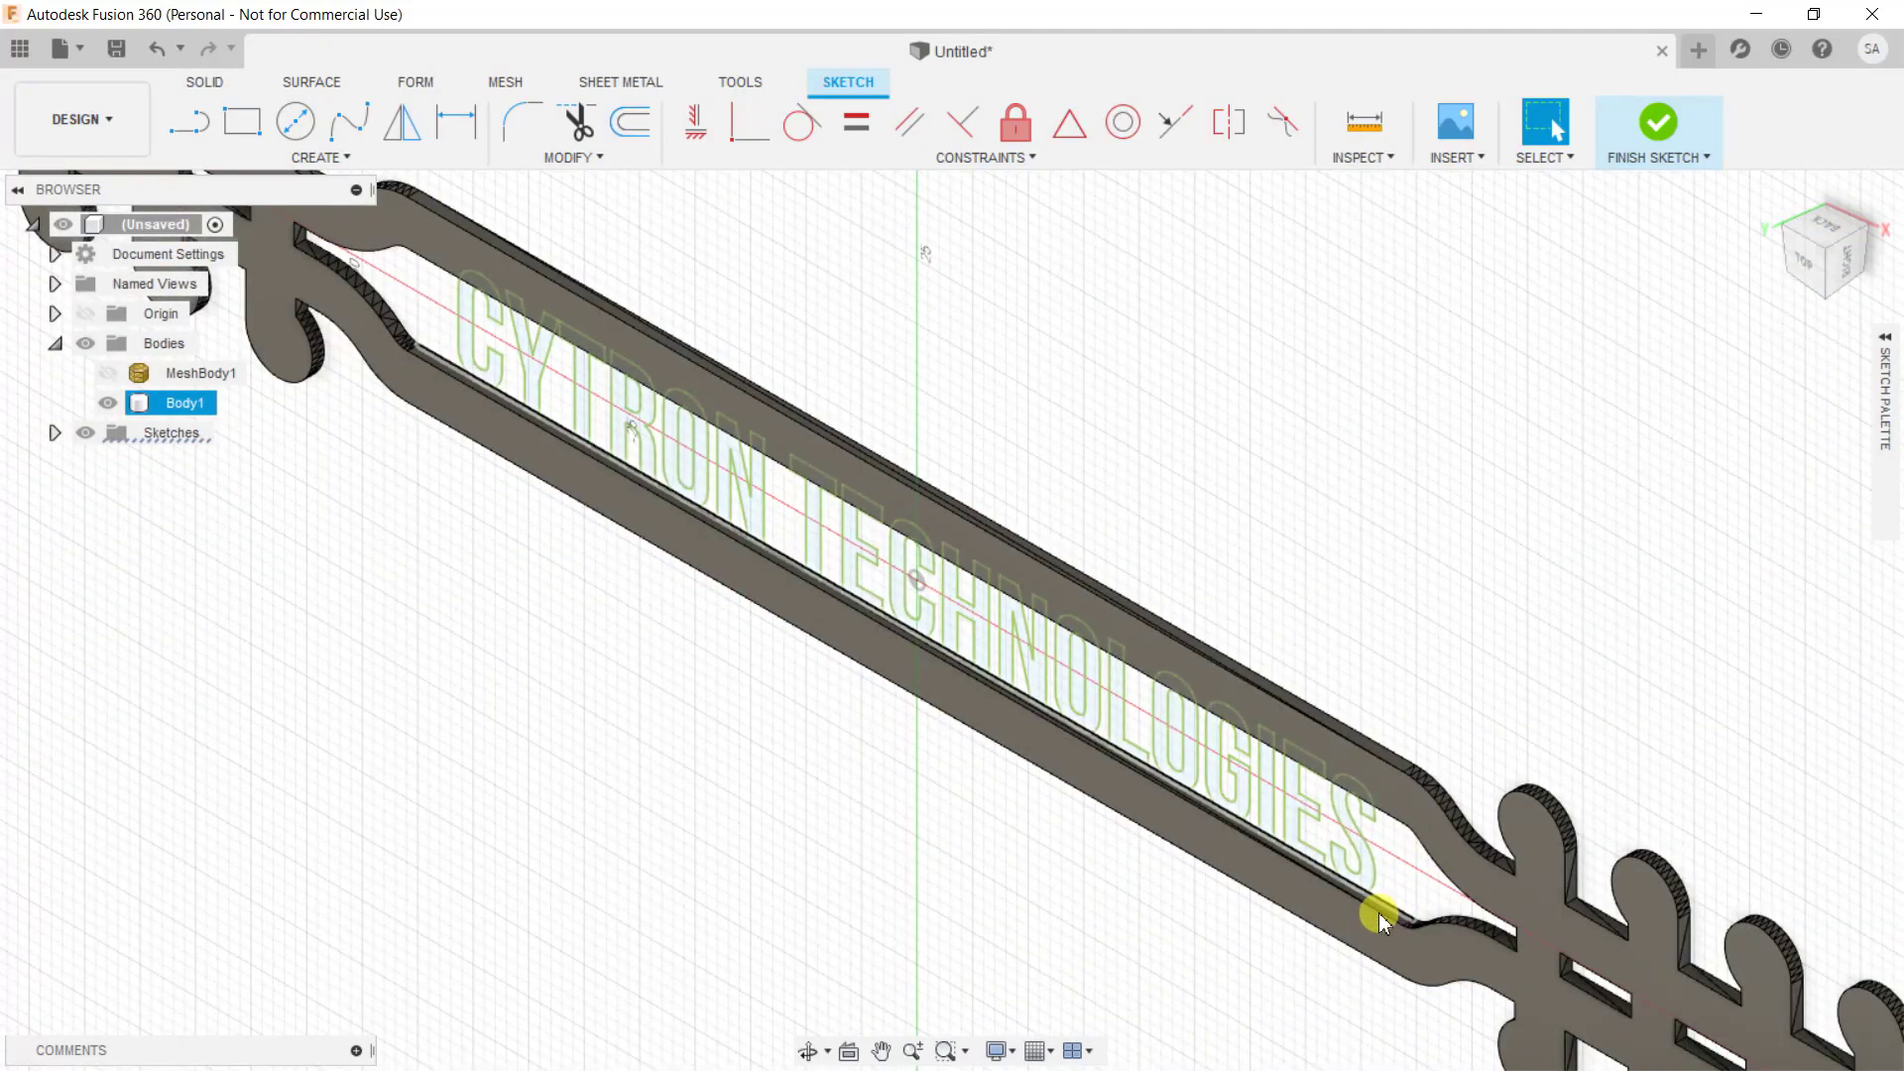
{"action": "key", "text": "Escape"}
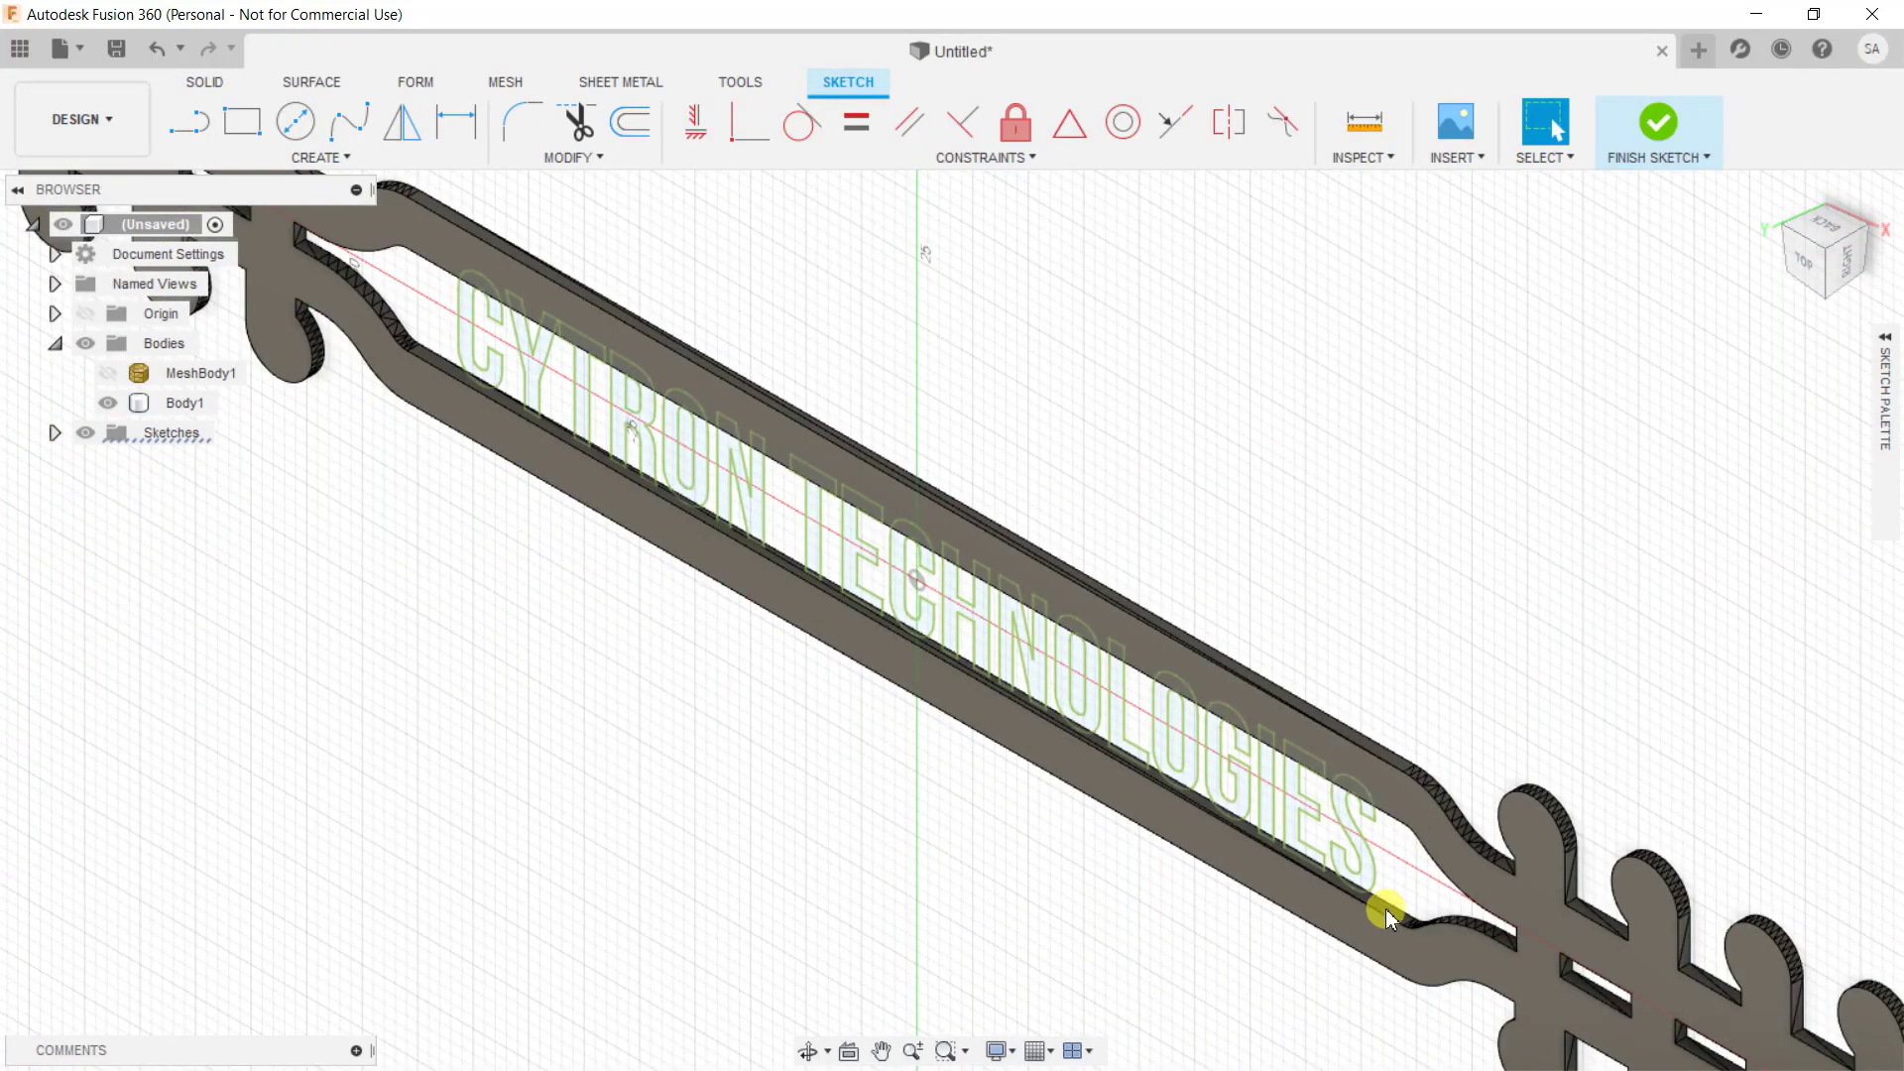
{"action": "left_click", "coordinate": [1377, 913]}
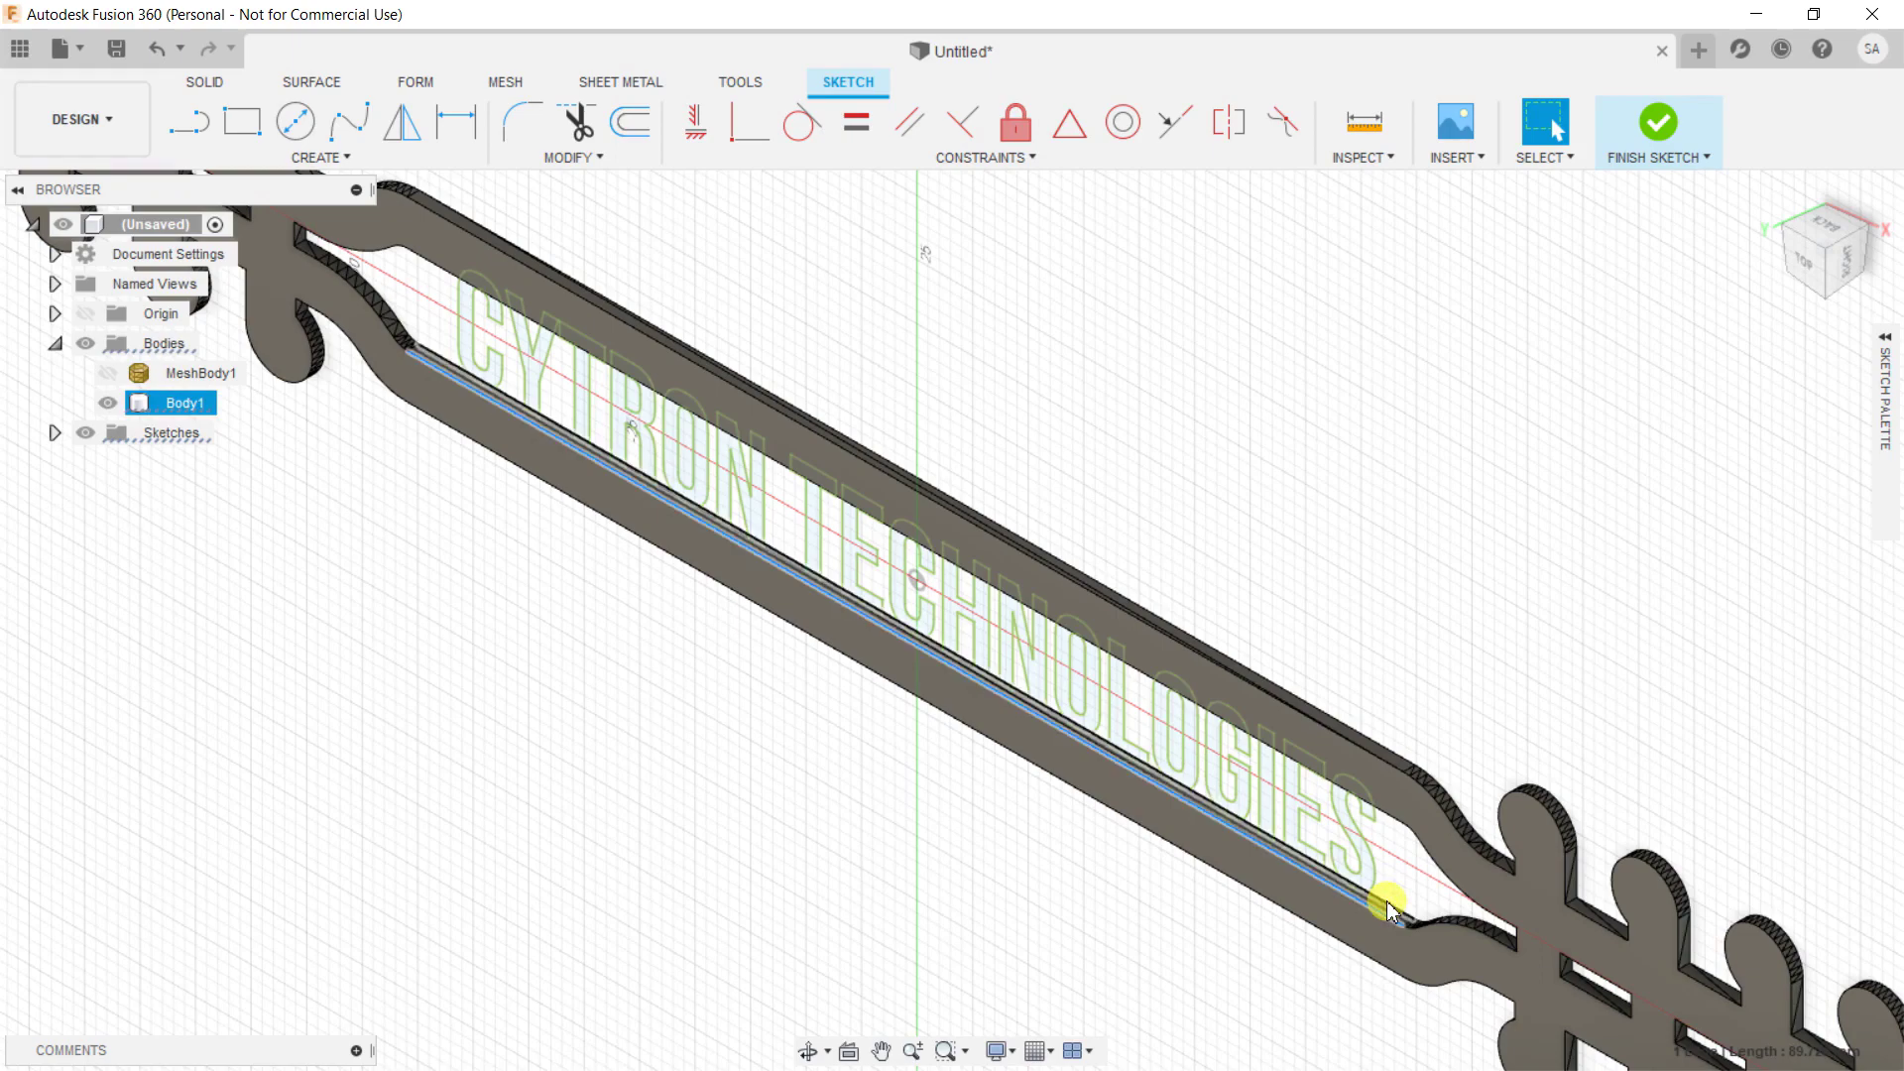
{"action": "key", "text": "Escape"}
{"action": "left_click", "coordinate": [1384, 142]}
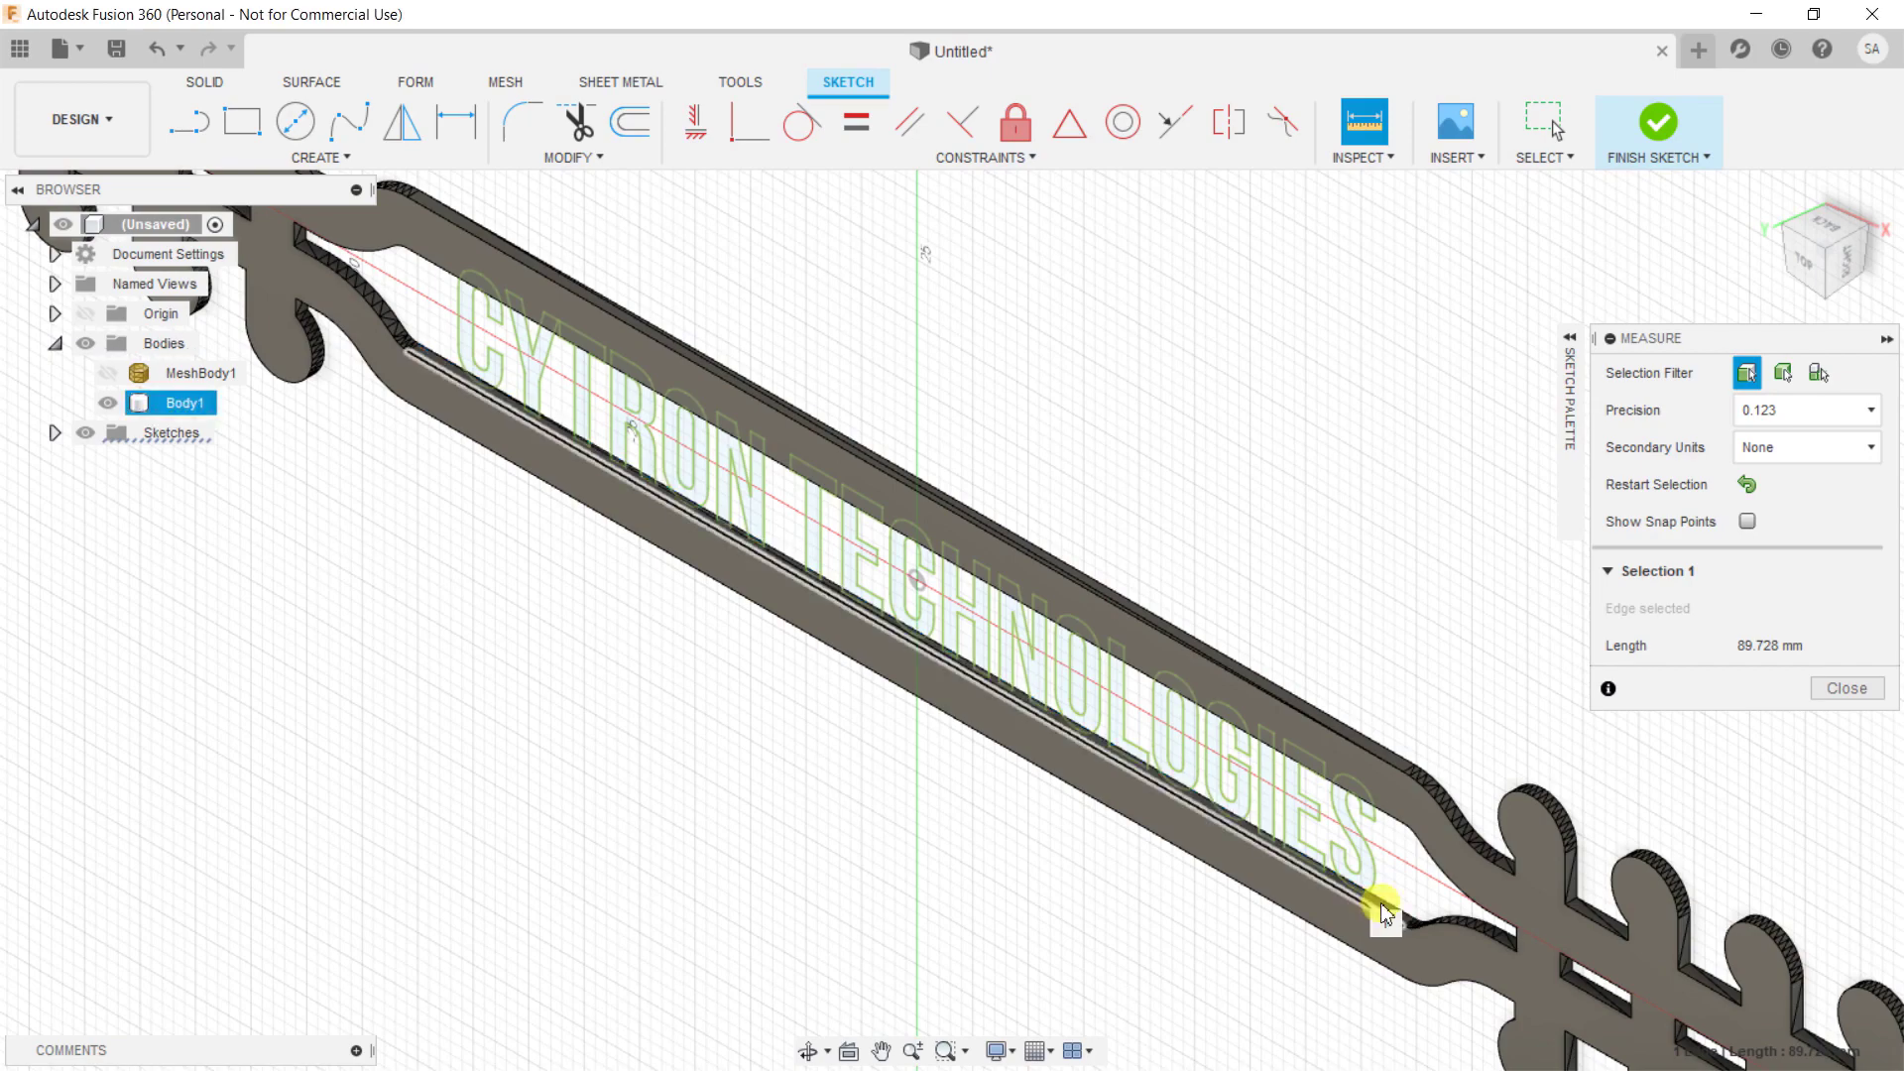
{"action": "left_click", "coordinate": [1386, 910]}
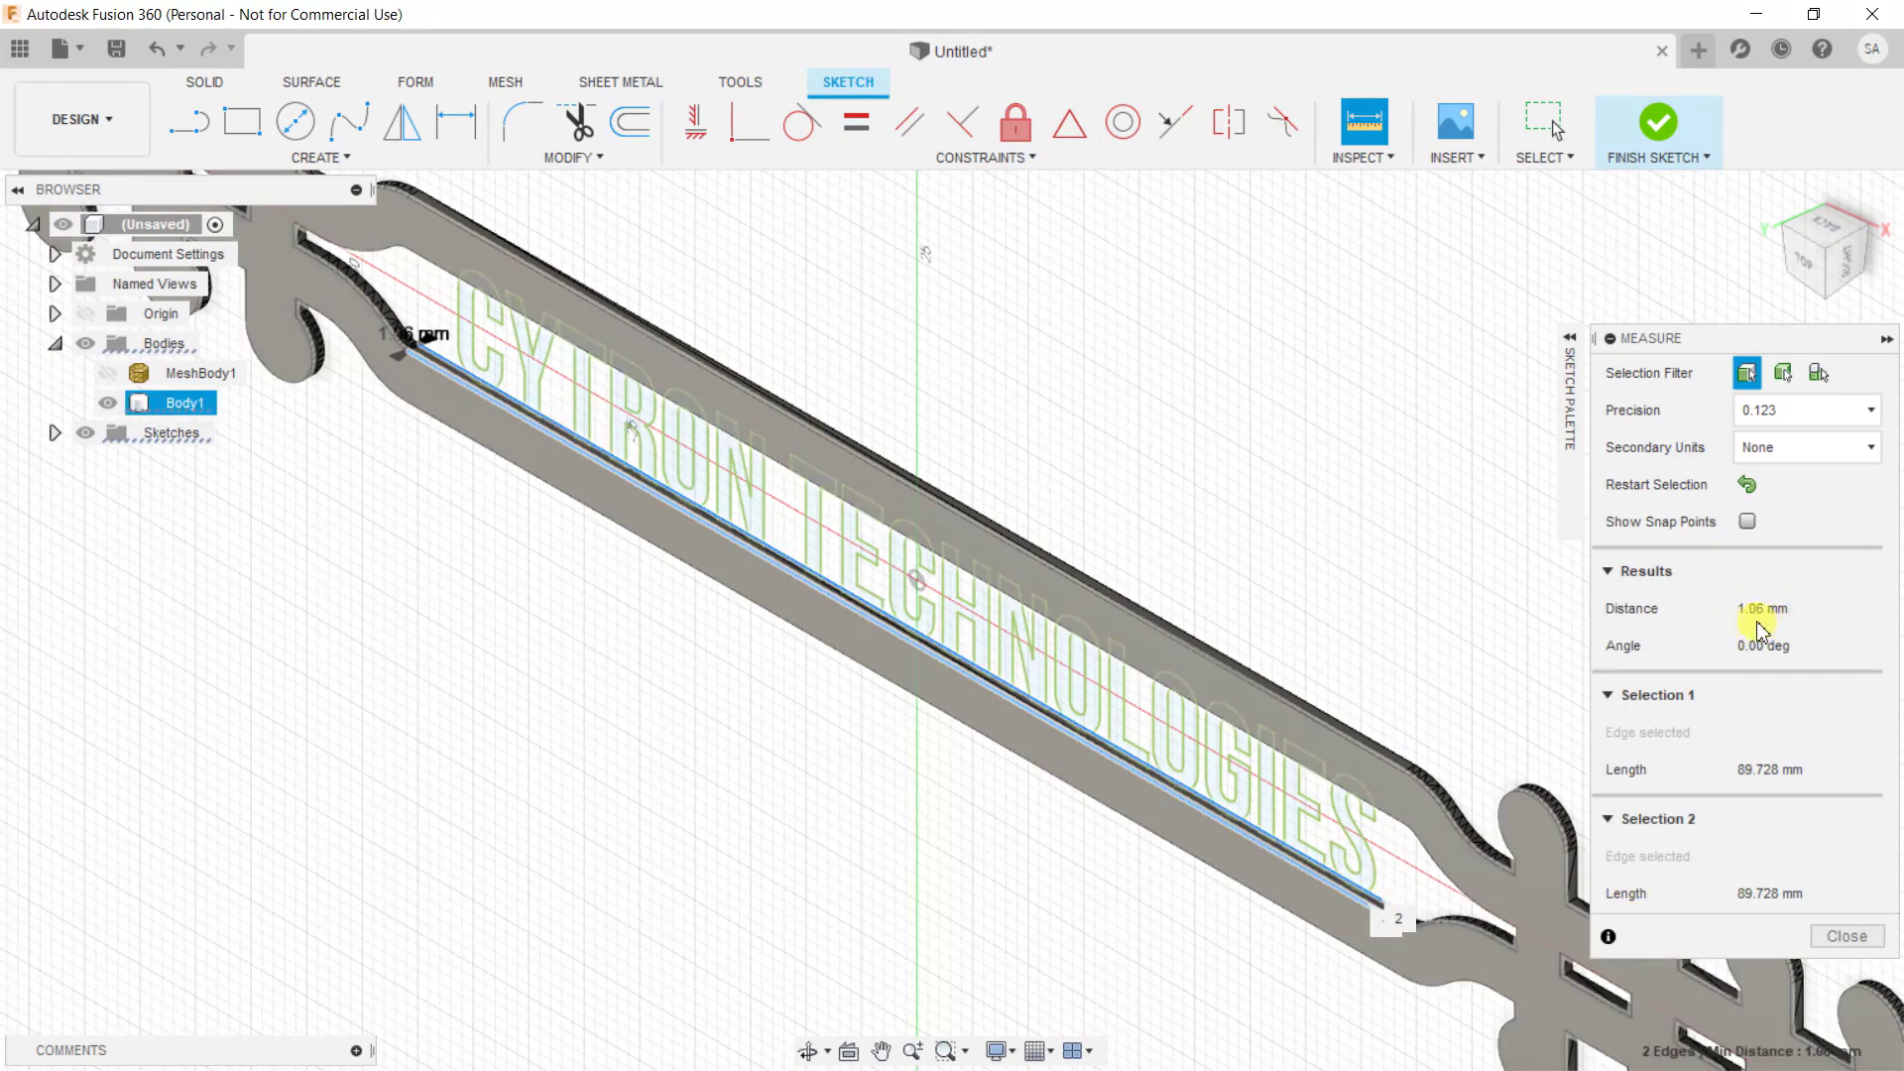
{"action": "left_click", "coordinate": [1833, 940]}
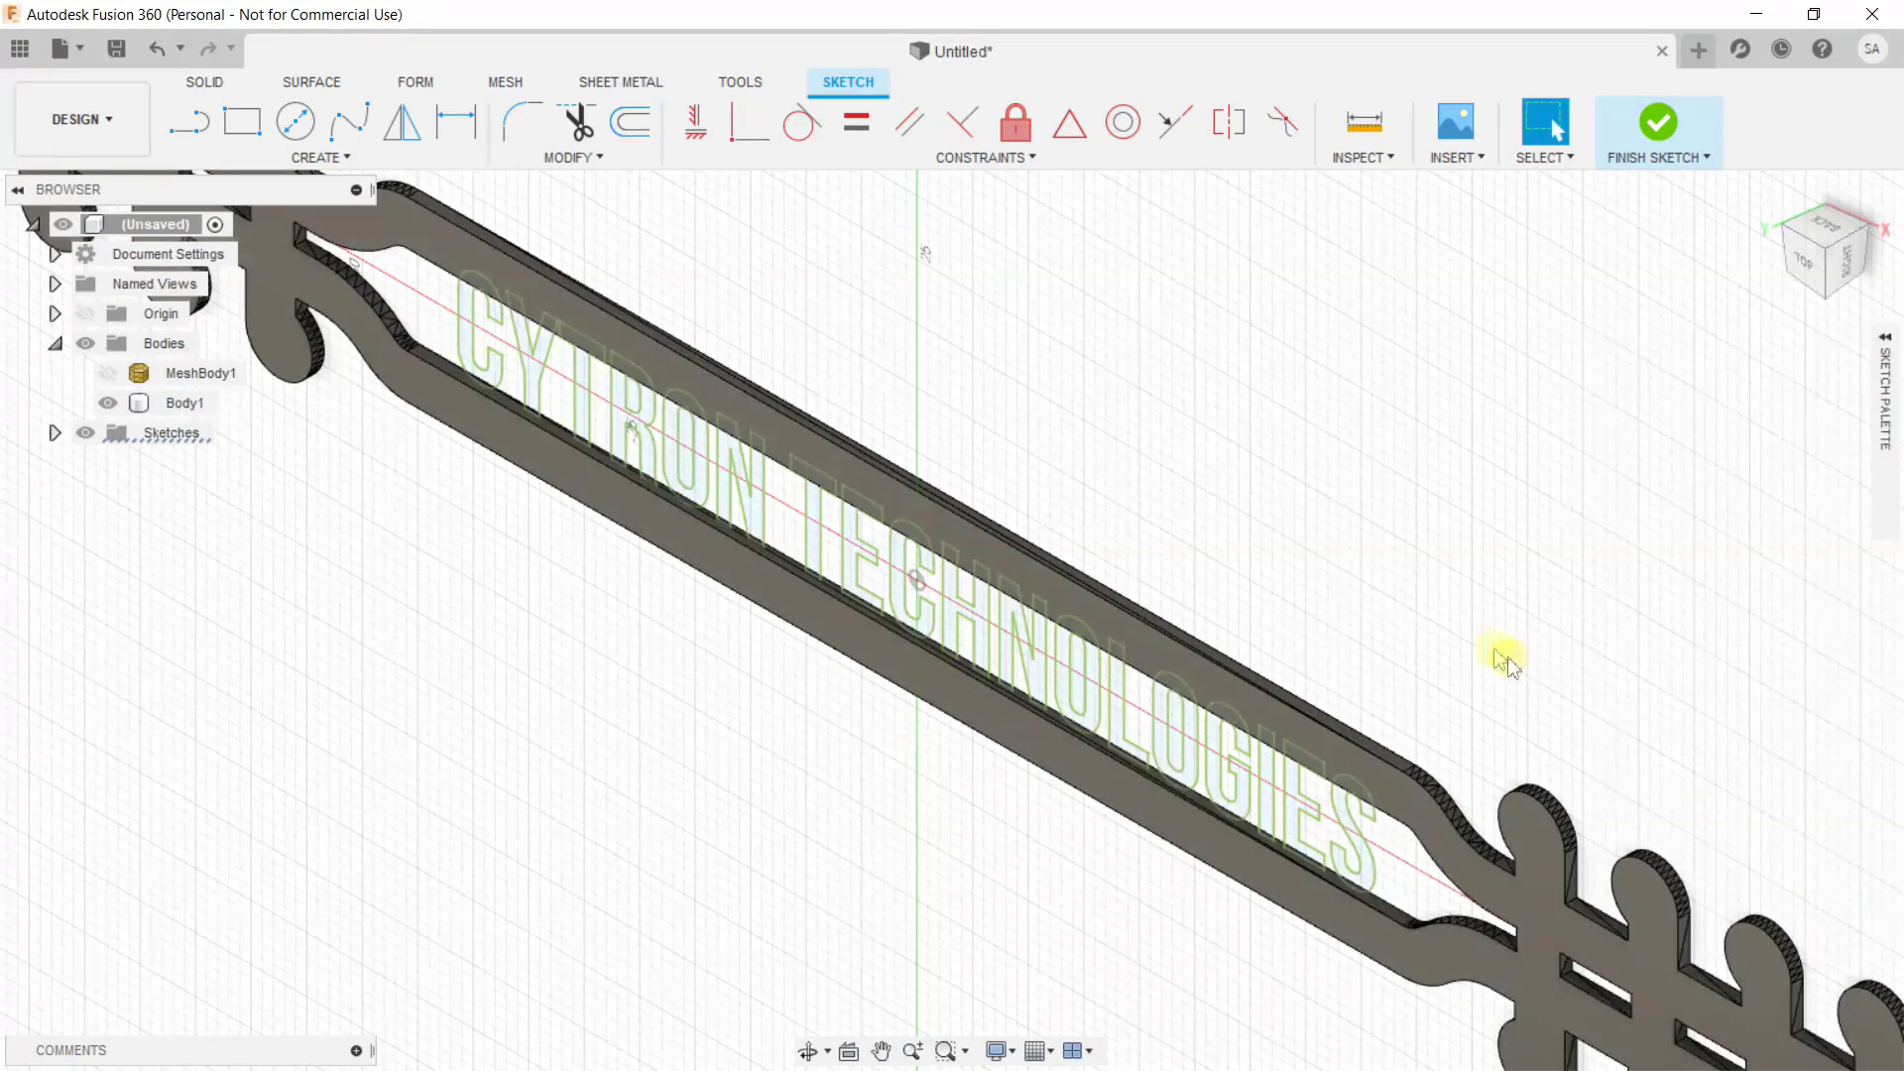
{"action": "left_click", "coordinate": [1805, 260]}
{"action": "mouse_move", "coordinate": [303, 558]}
{"action": "left_mouse_down"}
{"action": "mouse_move", "coordinate": [461, 549]}
{"action": "mouse_move", "coordinate": [680, 594]}
{"action": "mouse_move", "coordinate": [852, 539]}
{"action": "mouse_move", "coordinate": [923, 579]}
{"action": "mouse_move", "coordinate": [1098, 610]}
{"action": "mouse_move", "coordinate": [1180, 612]}
{"action": "mouse_move", "coordinate": [1202, 584]}
{"action": "mouse_move", "coordinate": [1390, 561]}
{"action": "mouse_move", "coordinate": [1639, 633]}
{"action": "mouse_move", "coordinate": [1794, 599]}
{"action": "left_mouse_up"}
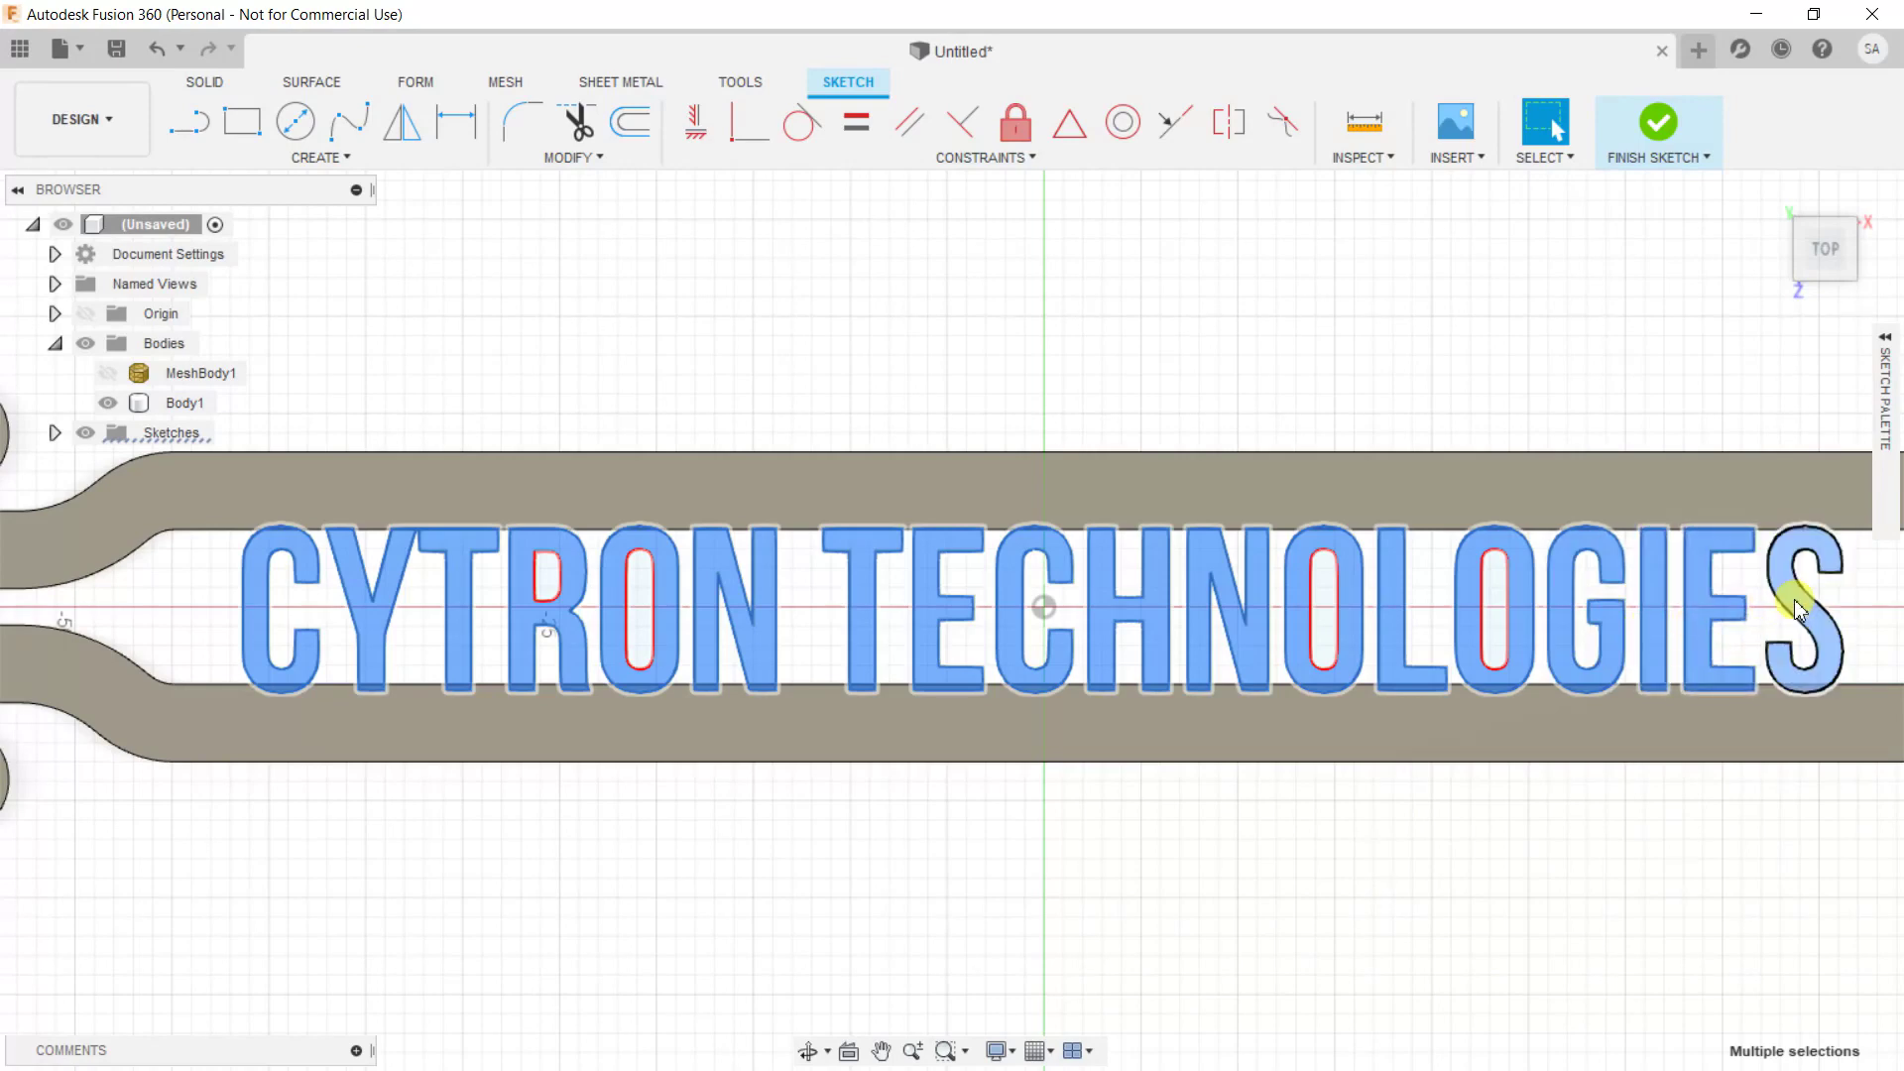
- Extrude the 18 letter profiles 1.06 mm as a Join into the band body
{"action": "right_click", "coordinate": [1793, 600]}
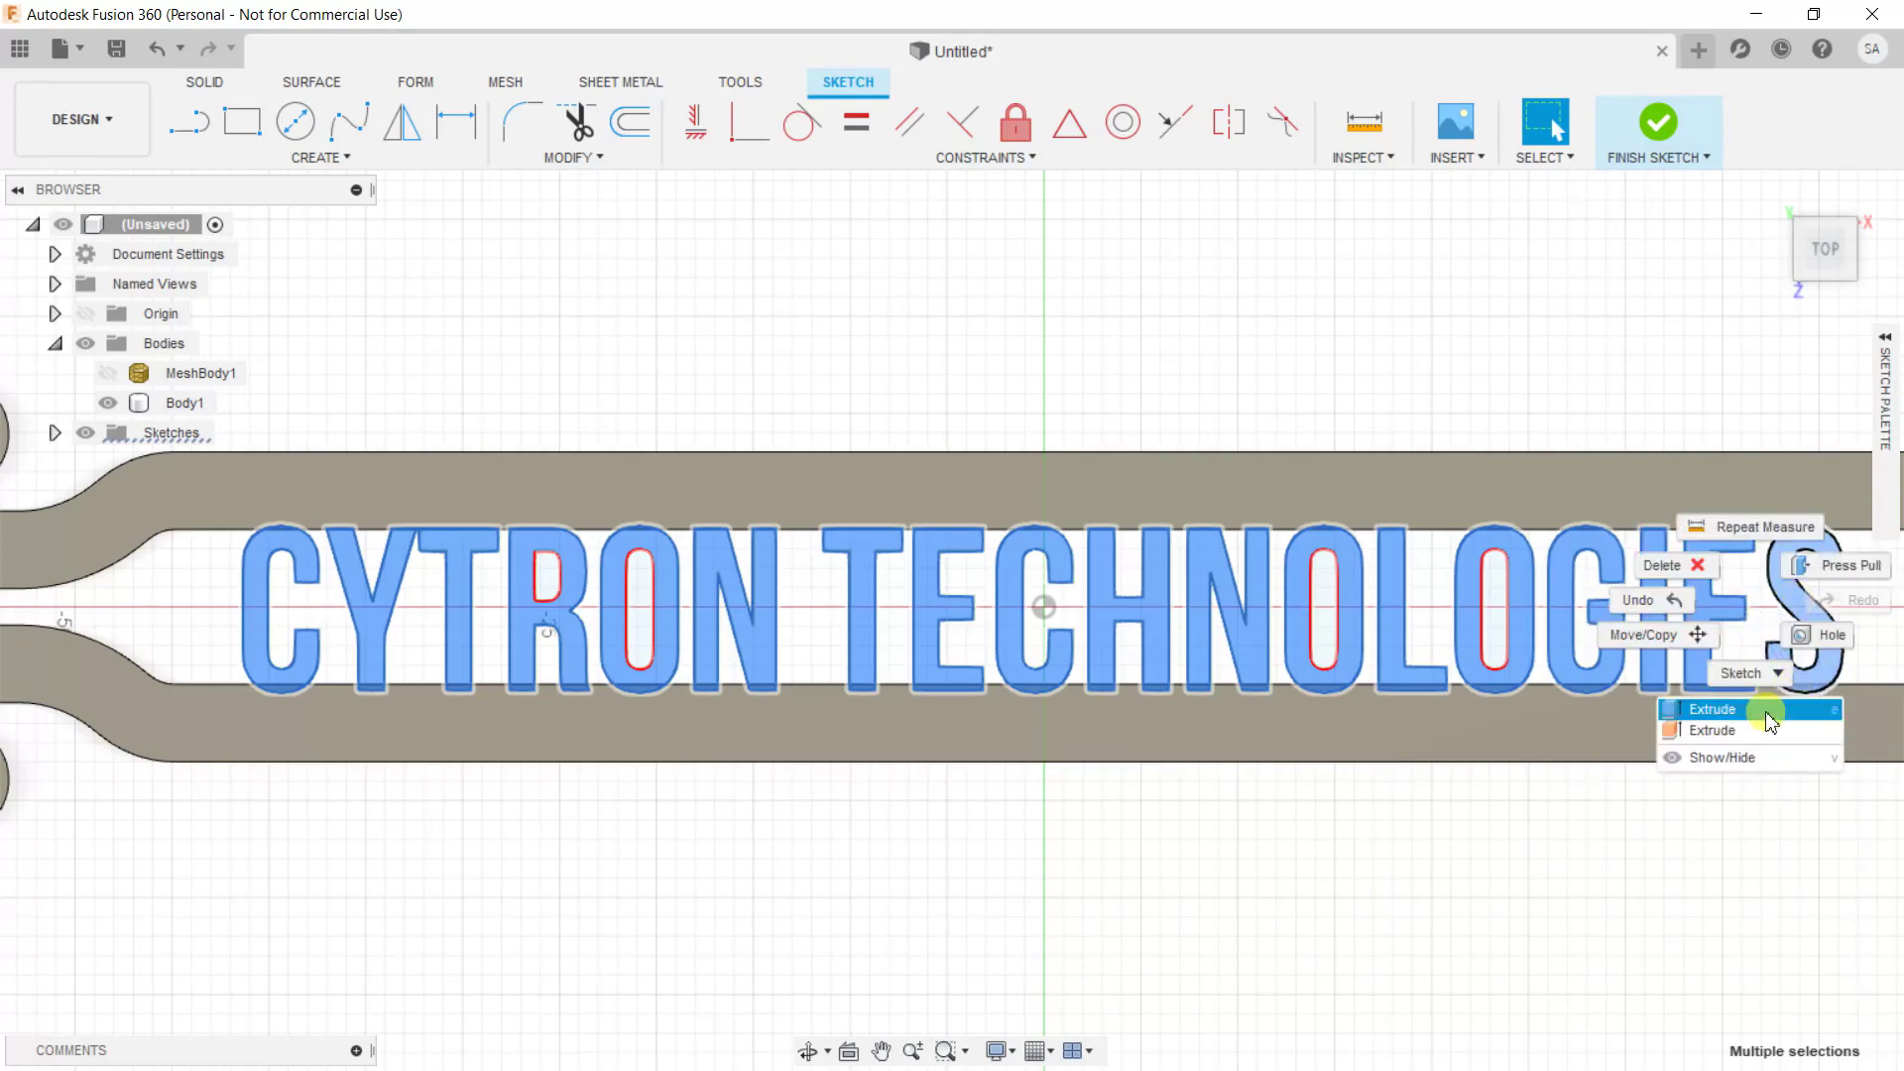
{"action": "left_click", "coordinate": [1712, 709]}
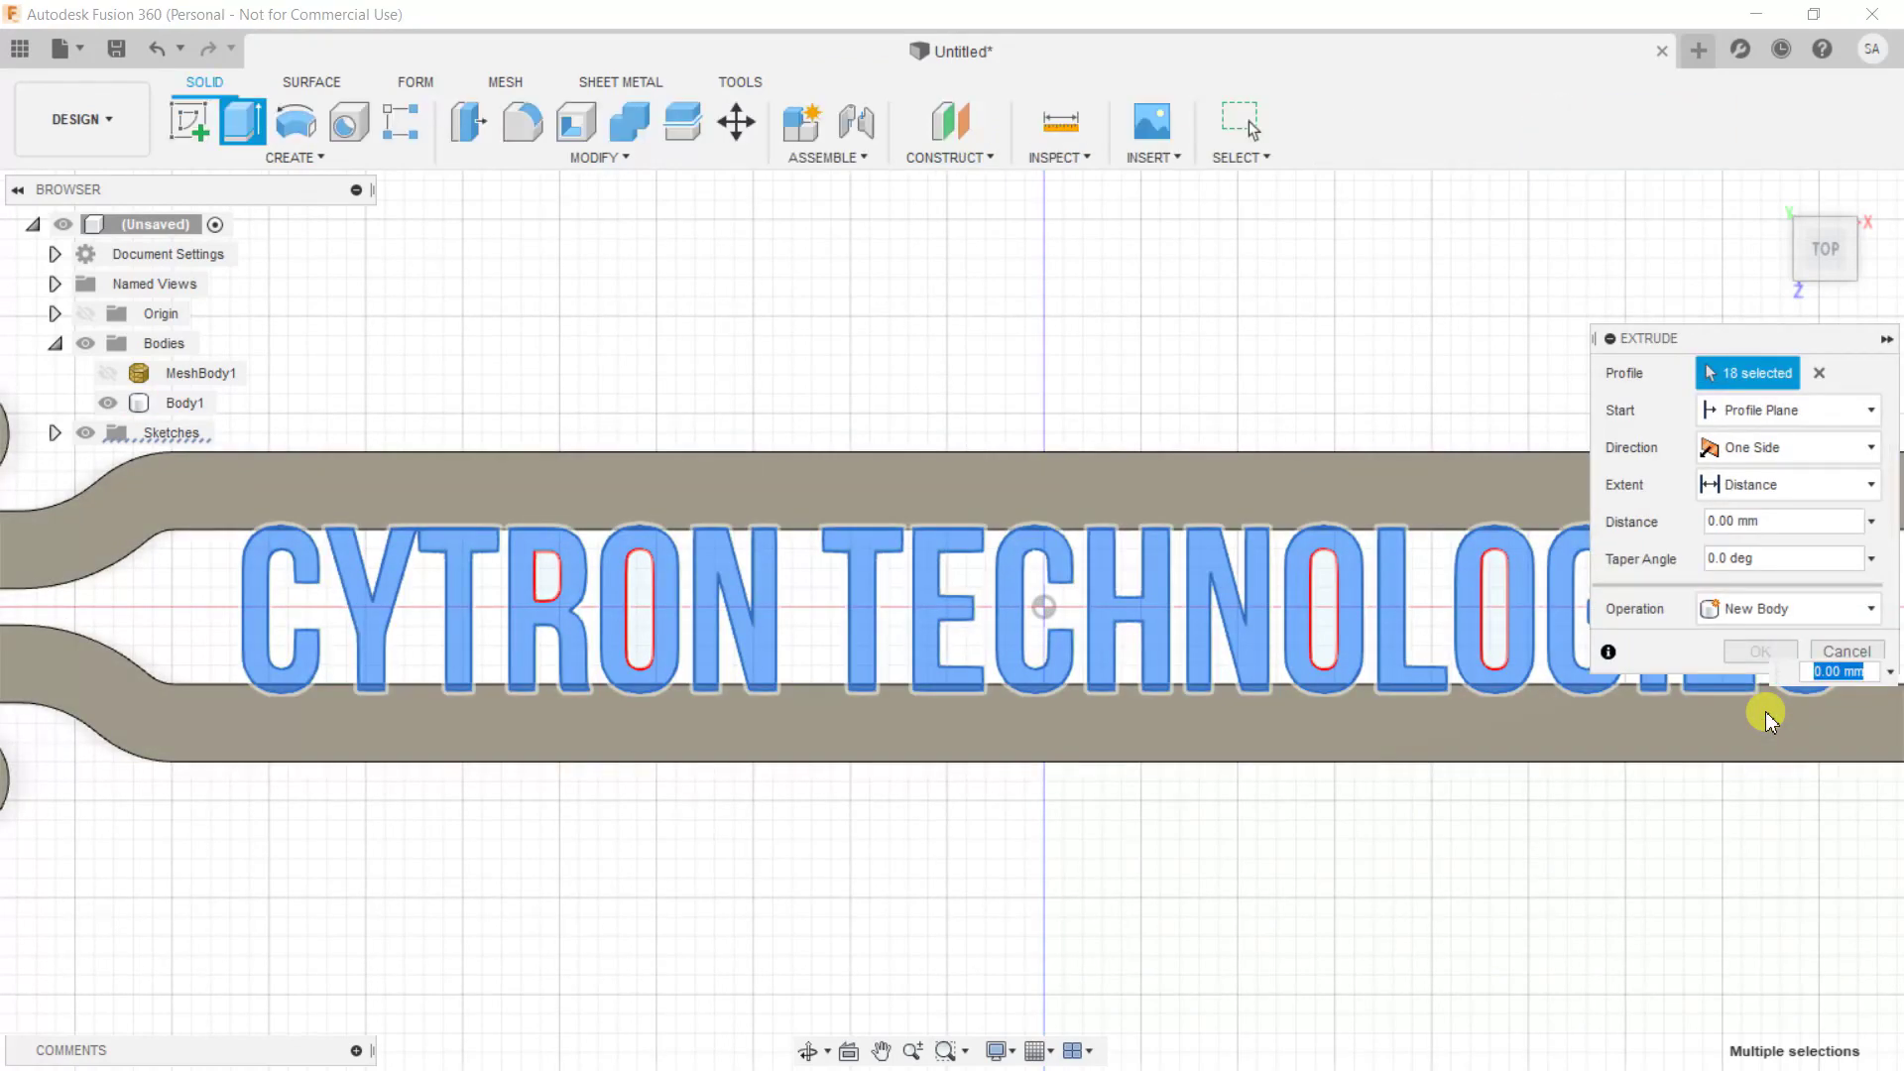
{"action": "left_click", "coordinate": [1797, 609]}
{"action": "left_click", "coordinate": [1777, 646]}
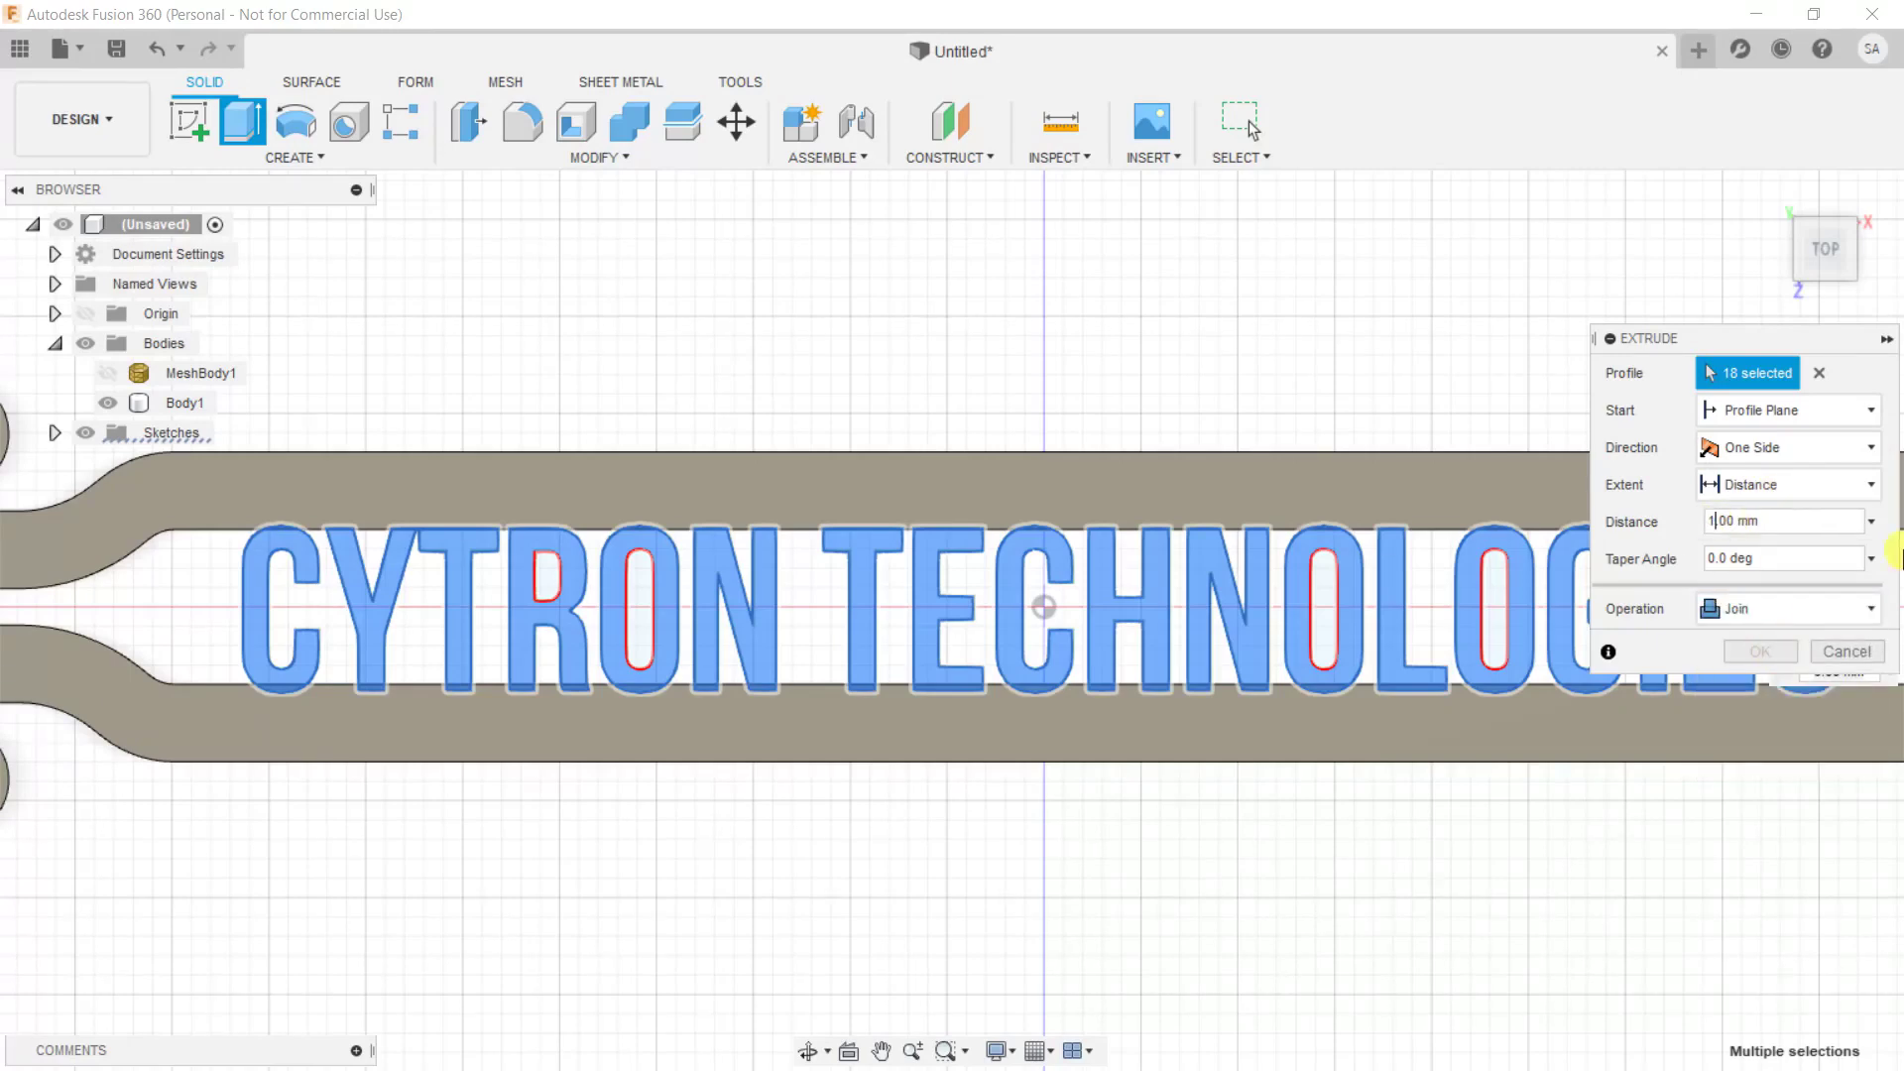
{"action": "key", "text": "Right"}
{"action": "key", "text": "Right"}
{"action": "key", "text": "Right"}
{"action": "left_click", "coordinate": [1782, 214]}
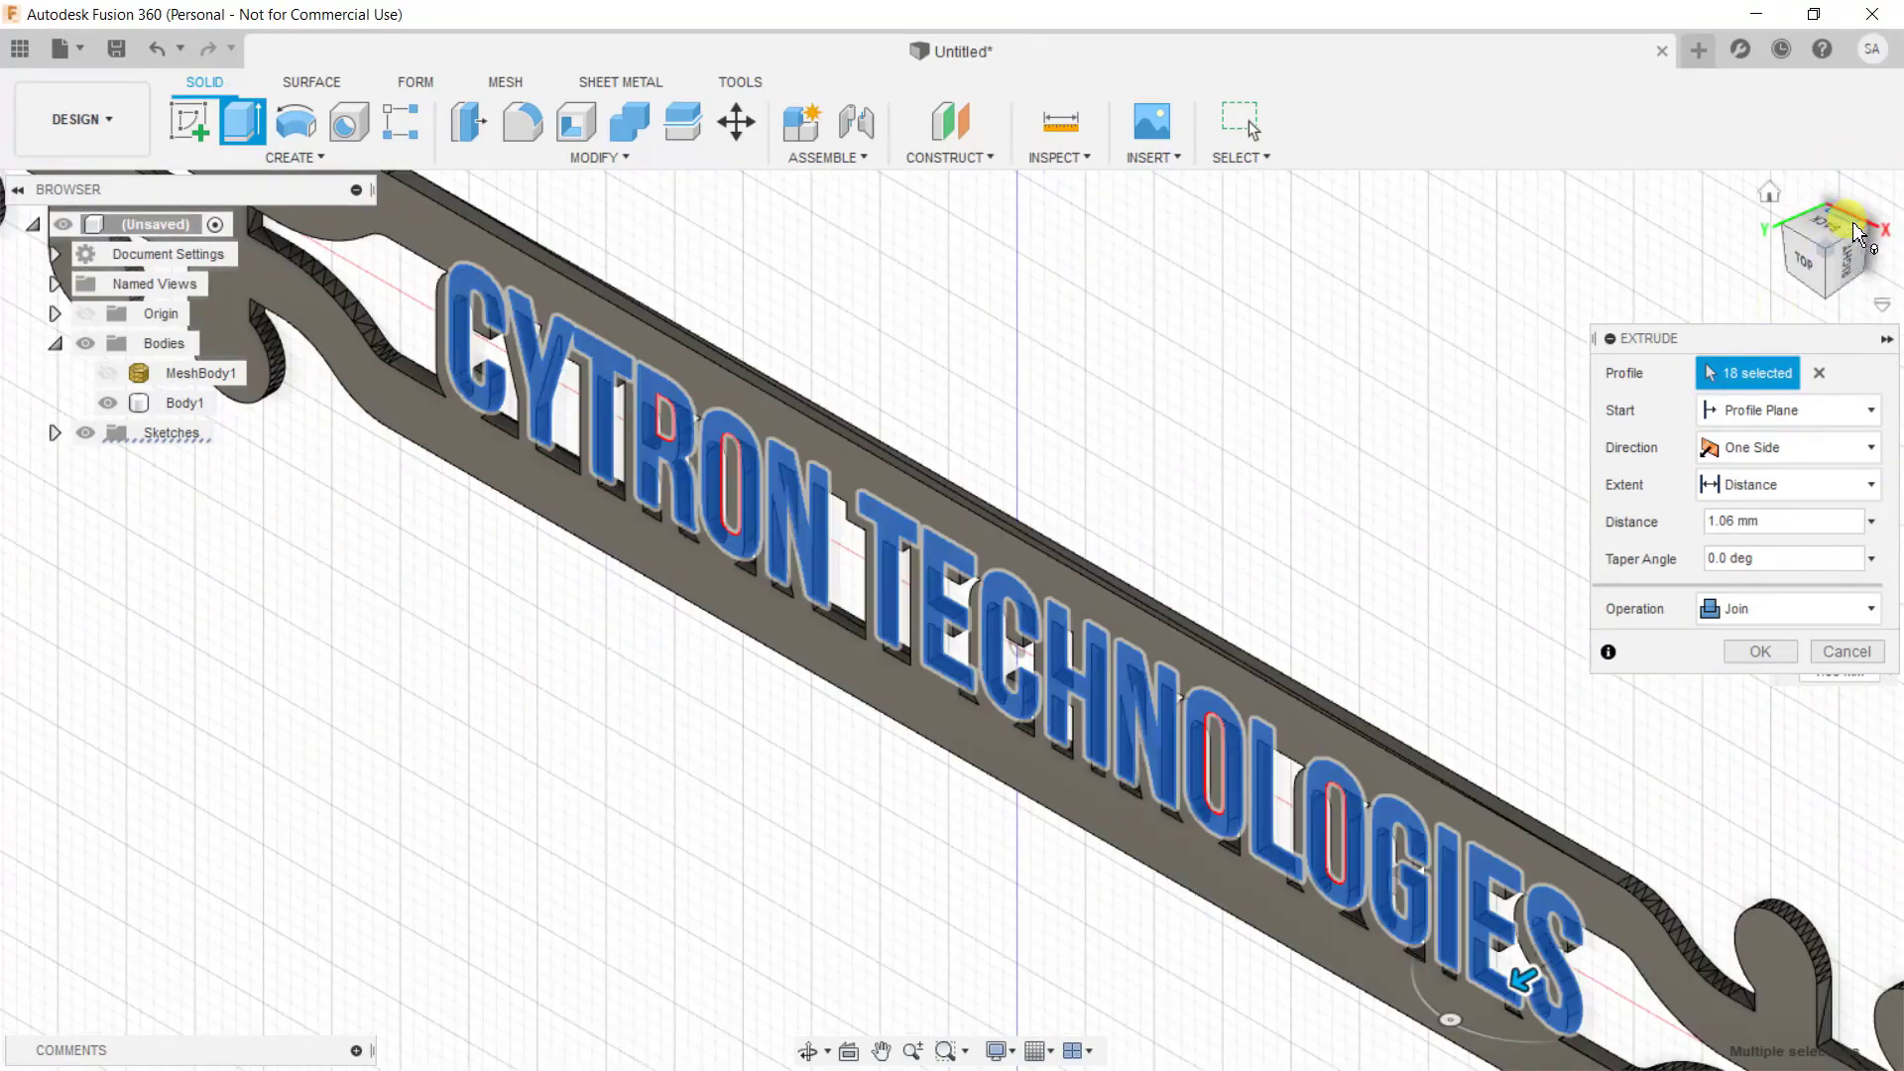
{"action": "mouse_move", "coordinate": [1524, 992]}
{"action": "left_mouse_down"}
{"action": "mouse_move", "coordinate": [1487, 1000]}
{"action": "mouse_move", "coordinate": [1508, 992]}
{"action": "left_mouse_up"}
{"action": "left_click", "coordinate": [1730, 526]}
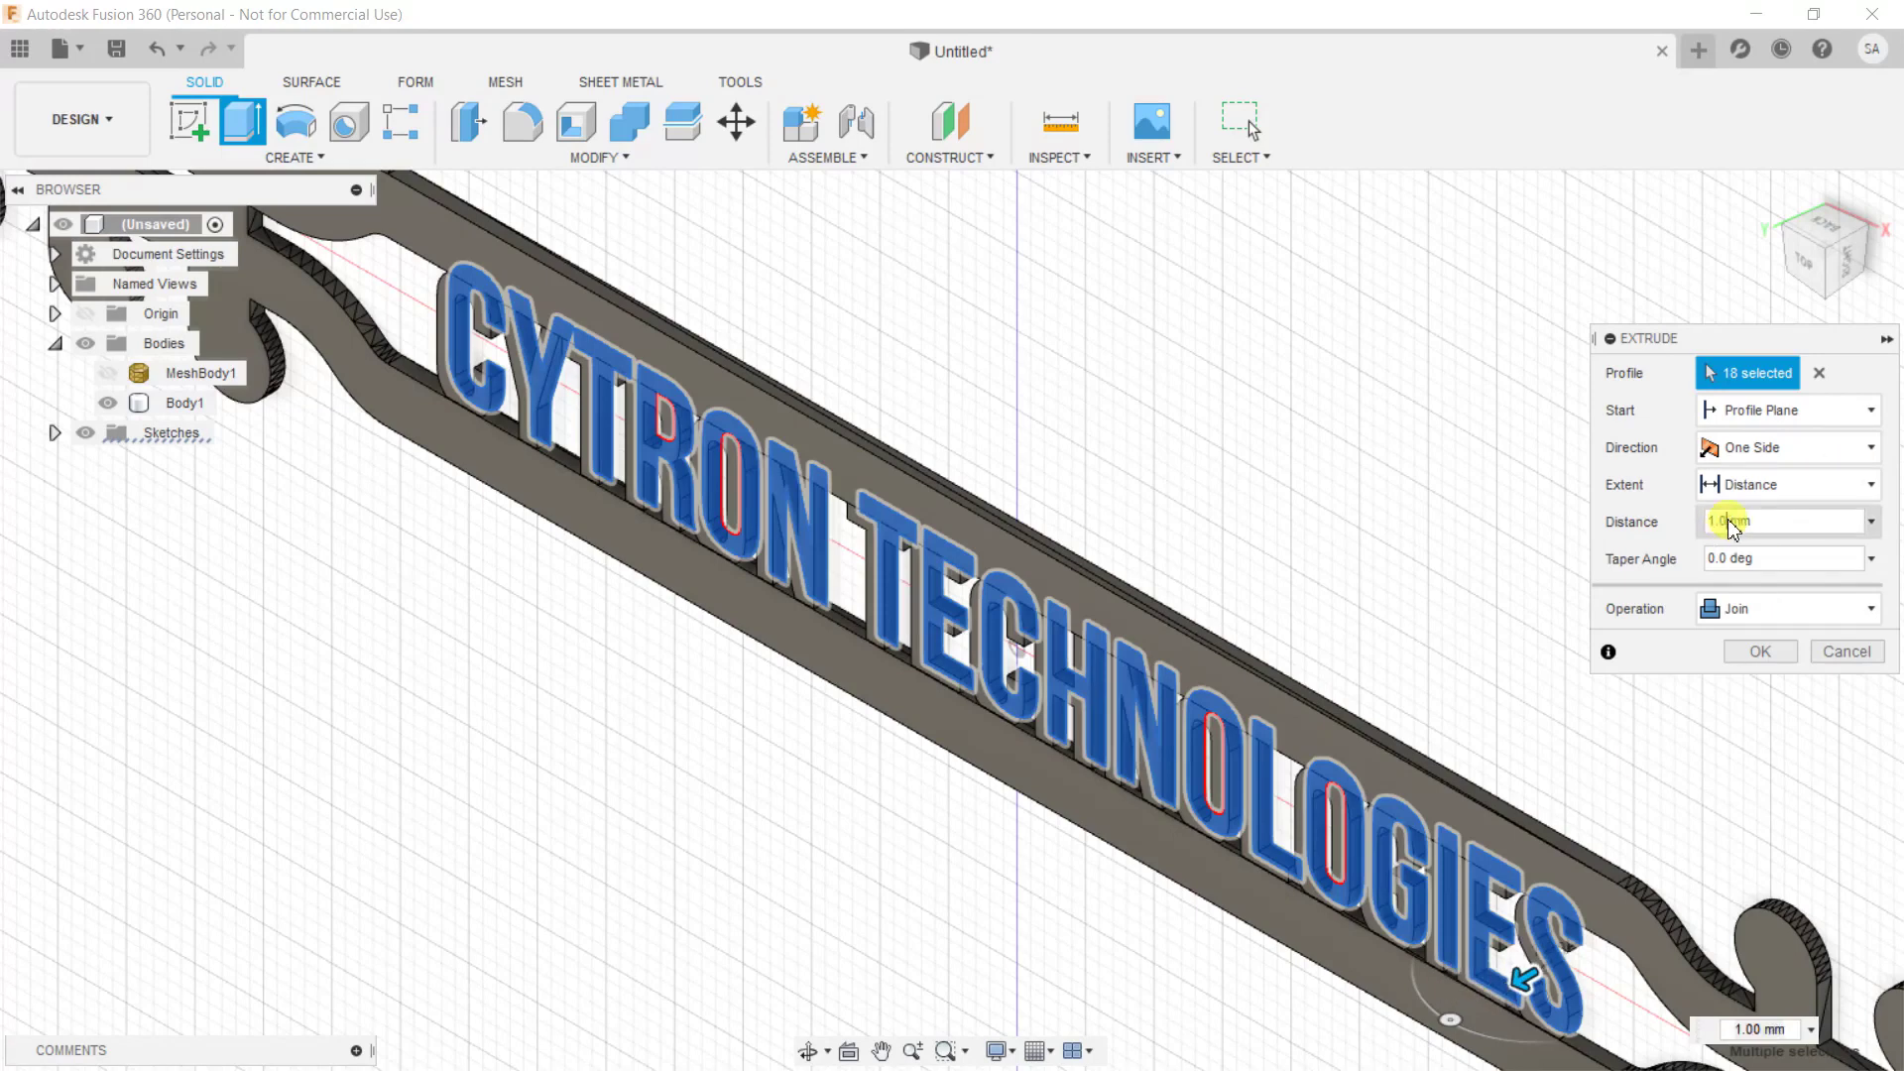
{"action": "type", "text": "6"}
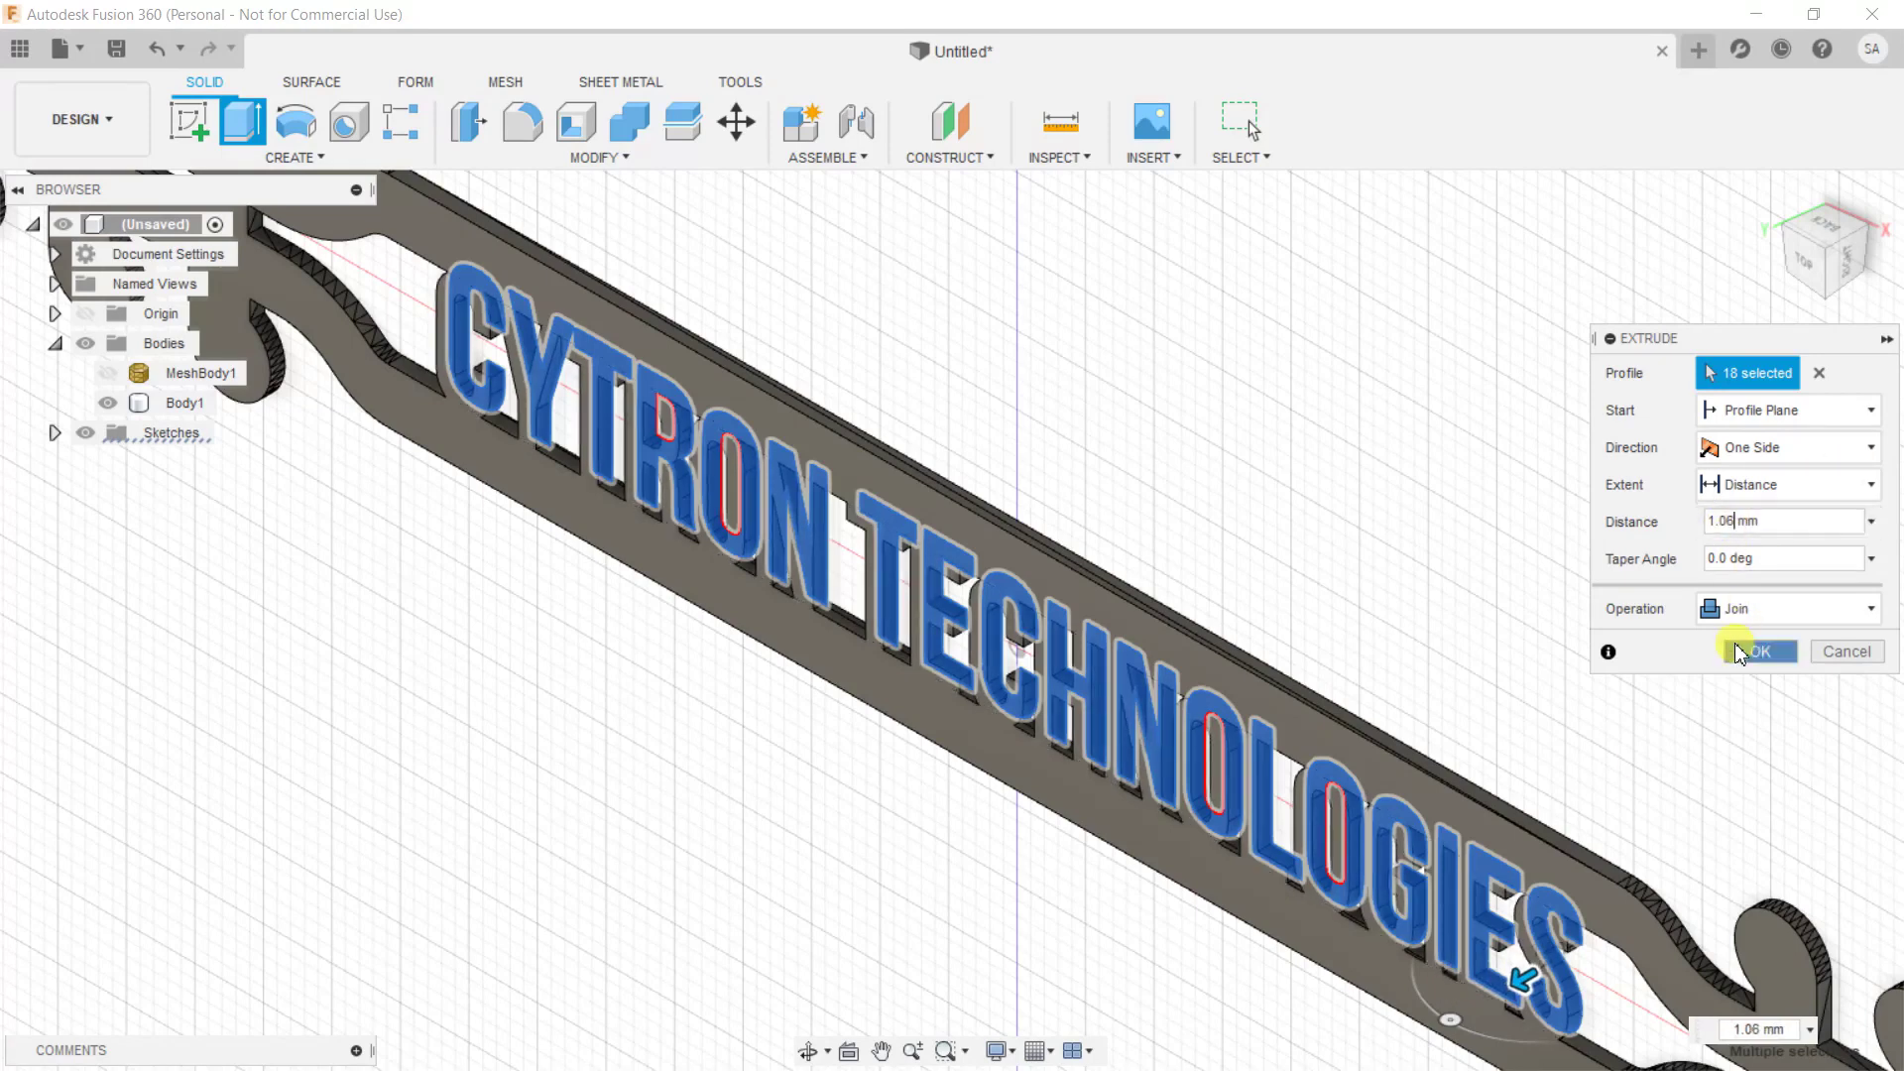
{"action": "left_click", "coordinate": [1745, 651]}
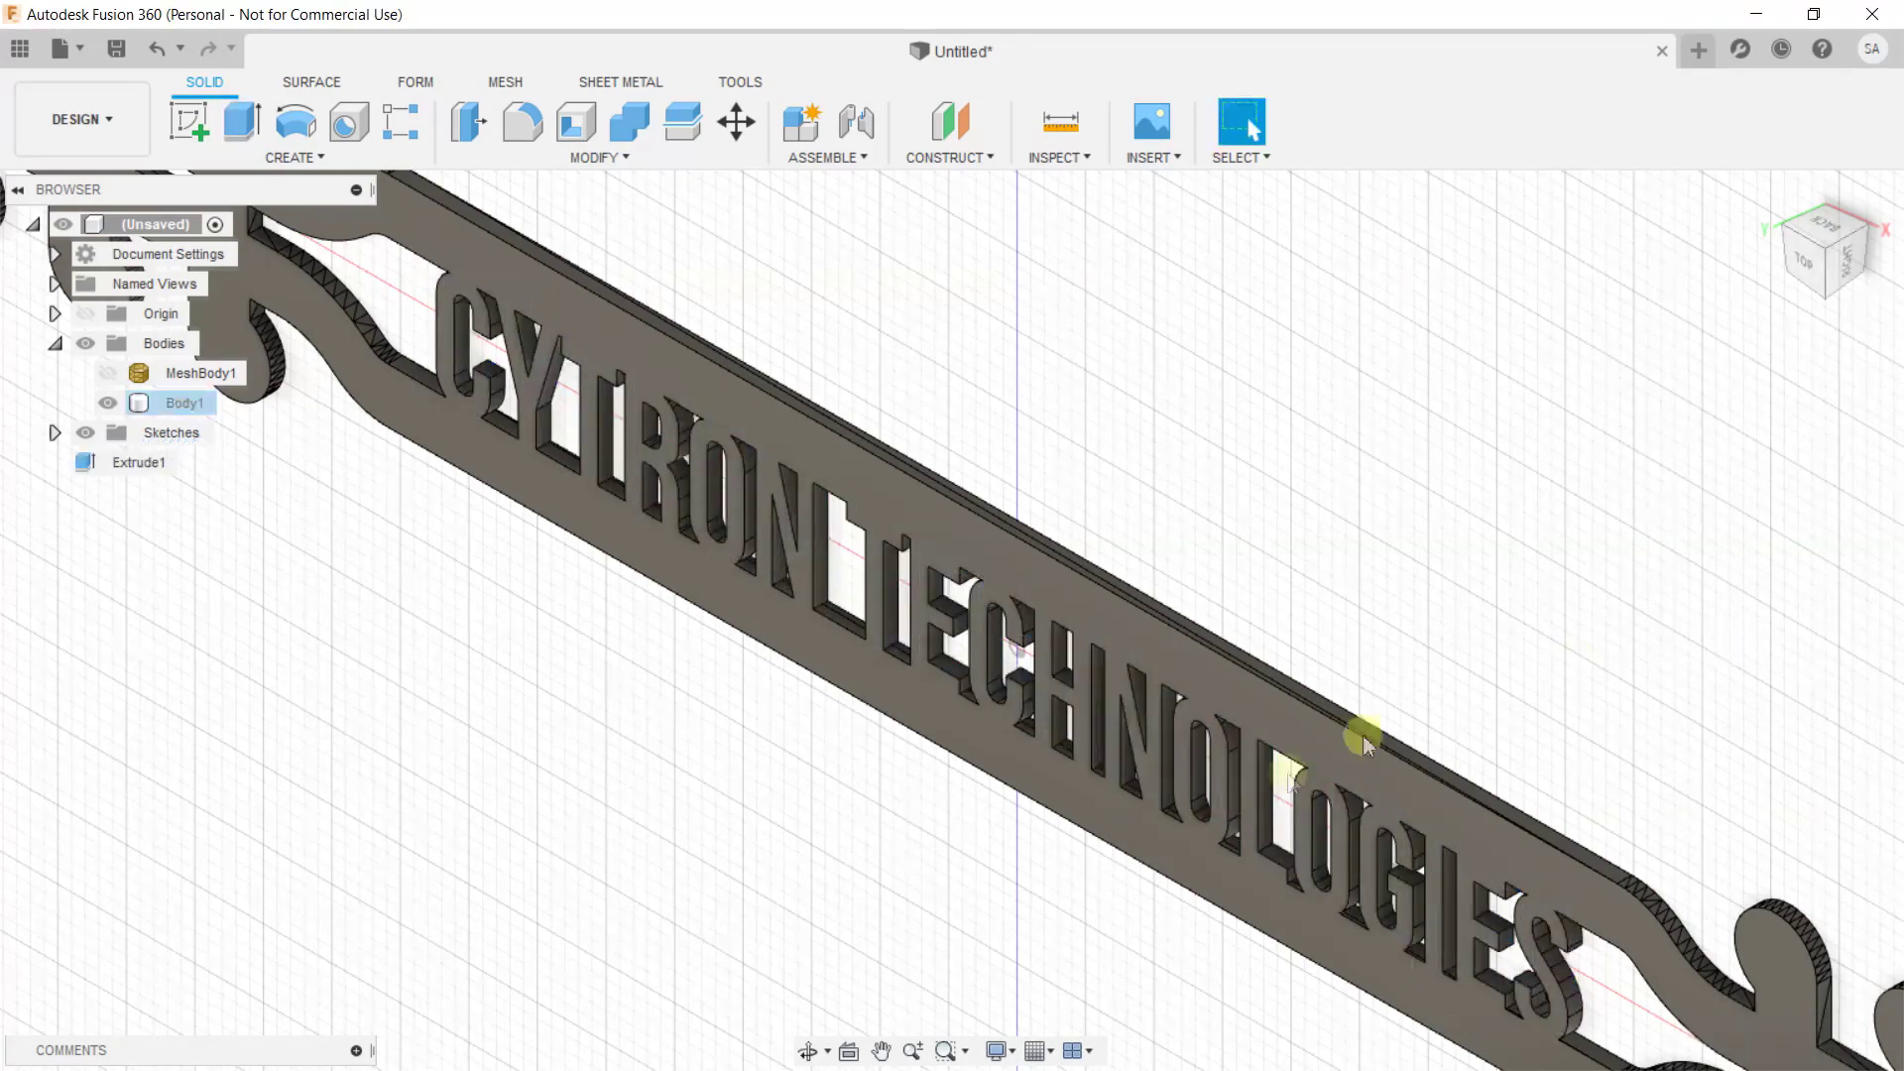
- Switch to the top view and save the design as Cytron_band
{"action": "left_click", "coordinate": [1806, 263]}
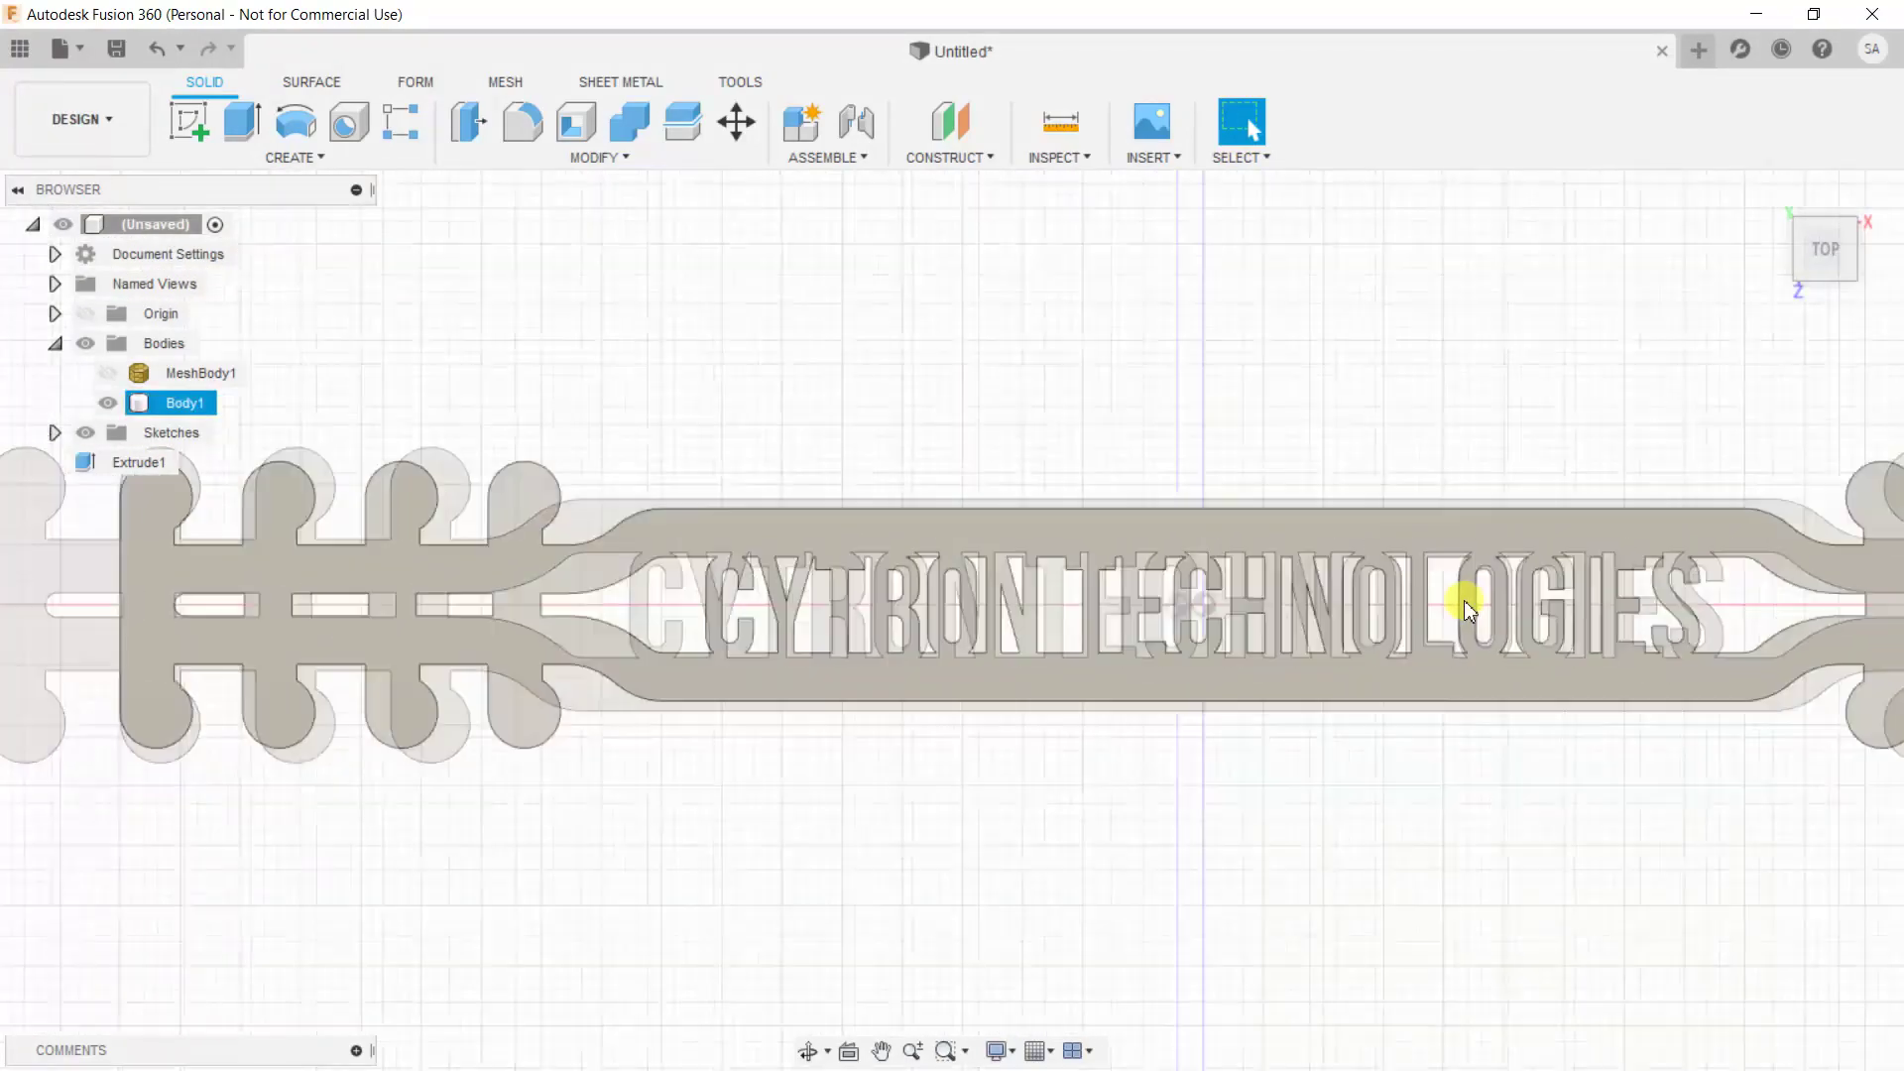
{"action": "left_click", "coordinate": [881, 1050]}
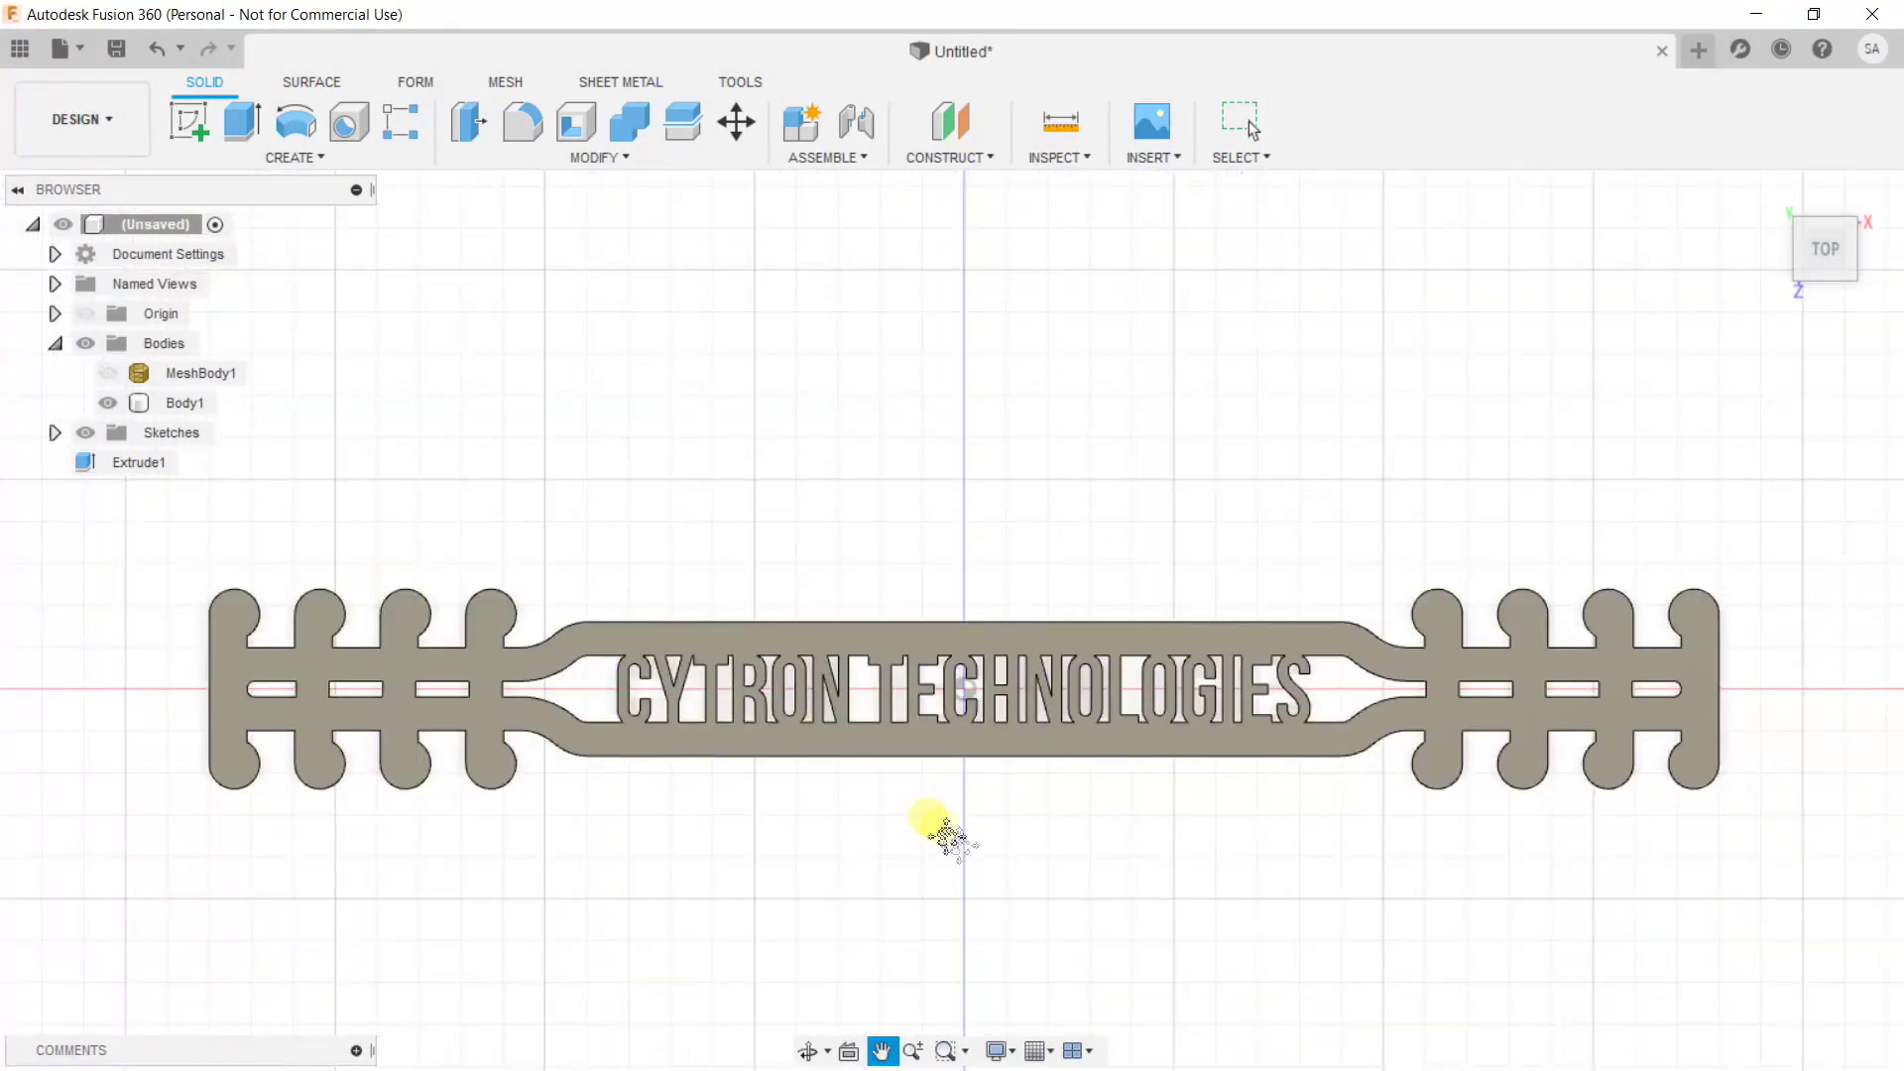
{"action": "left_click", "coordinate": [117, 47]}
{"action": "type", "text": "Cytron_"}
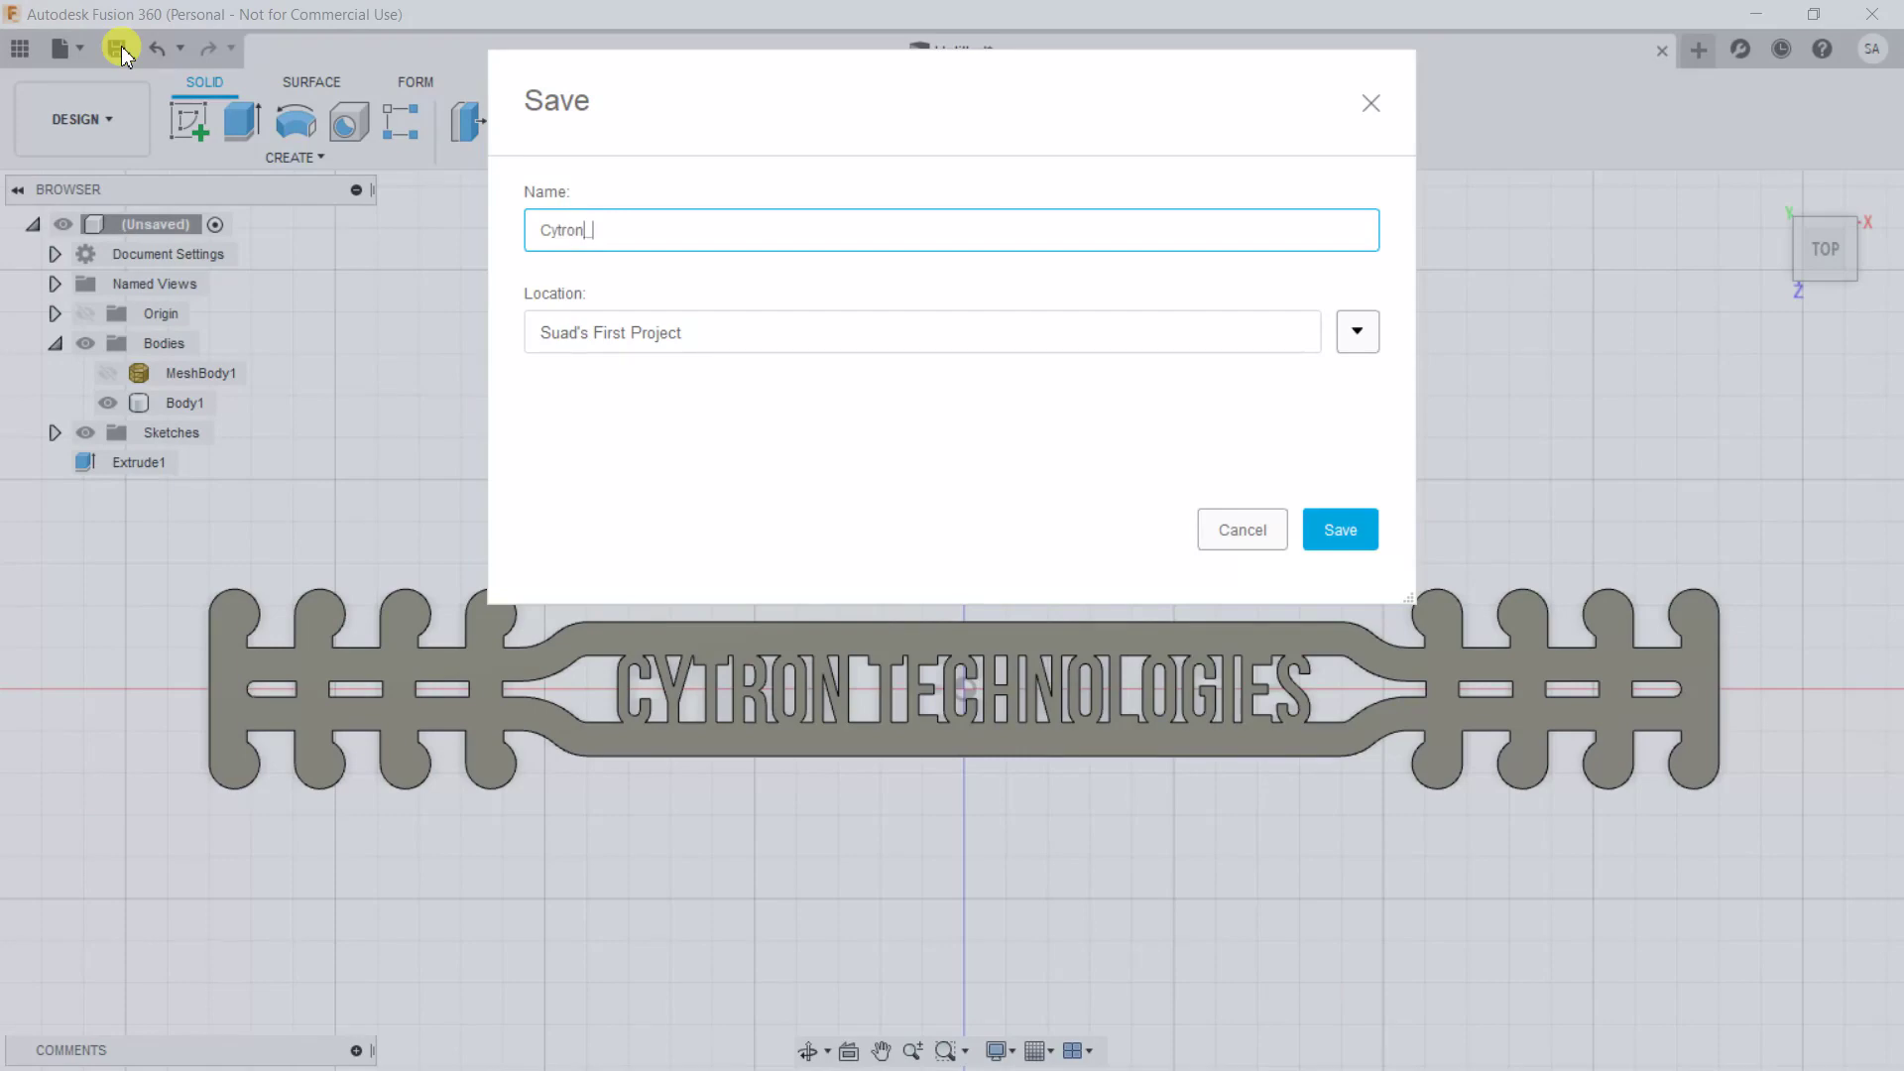
{"action": "left_click", "coordinate": [1340, 530]}
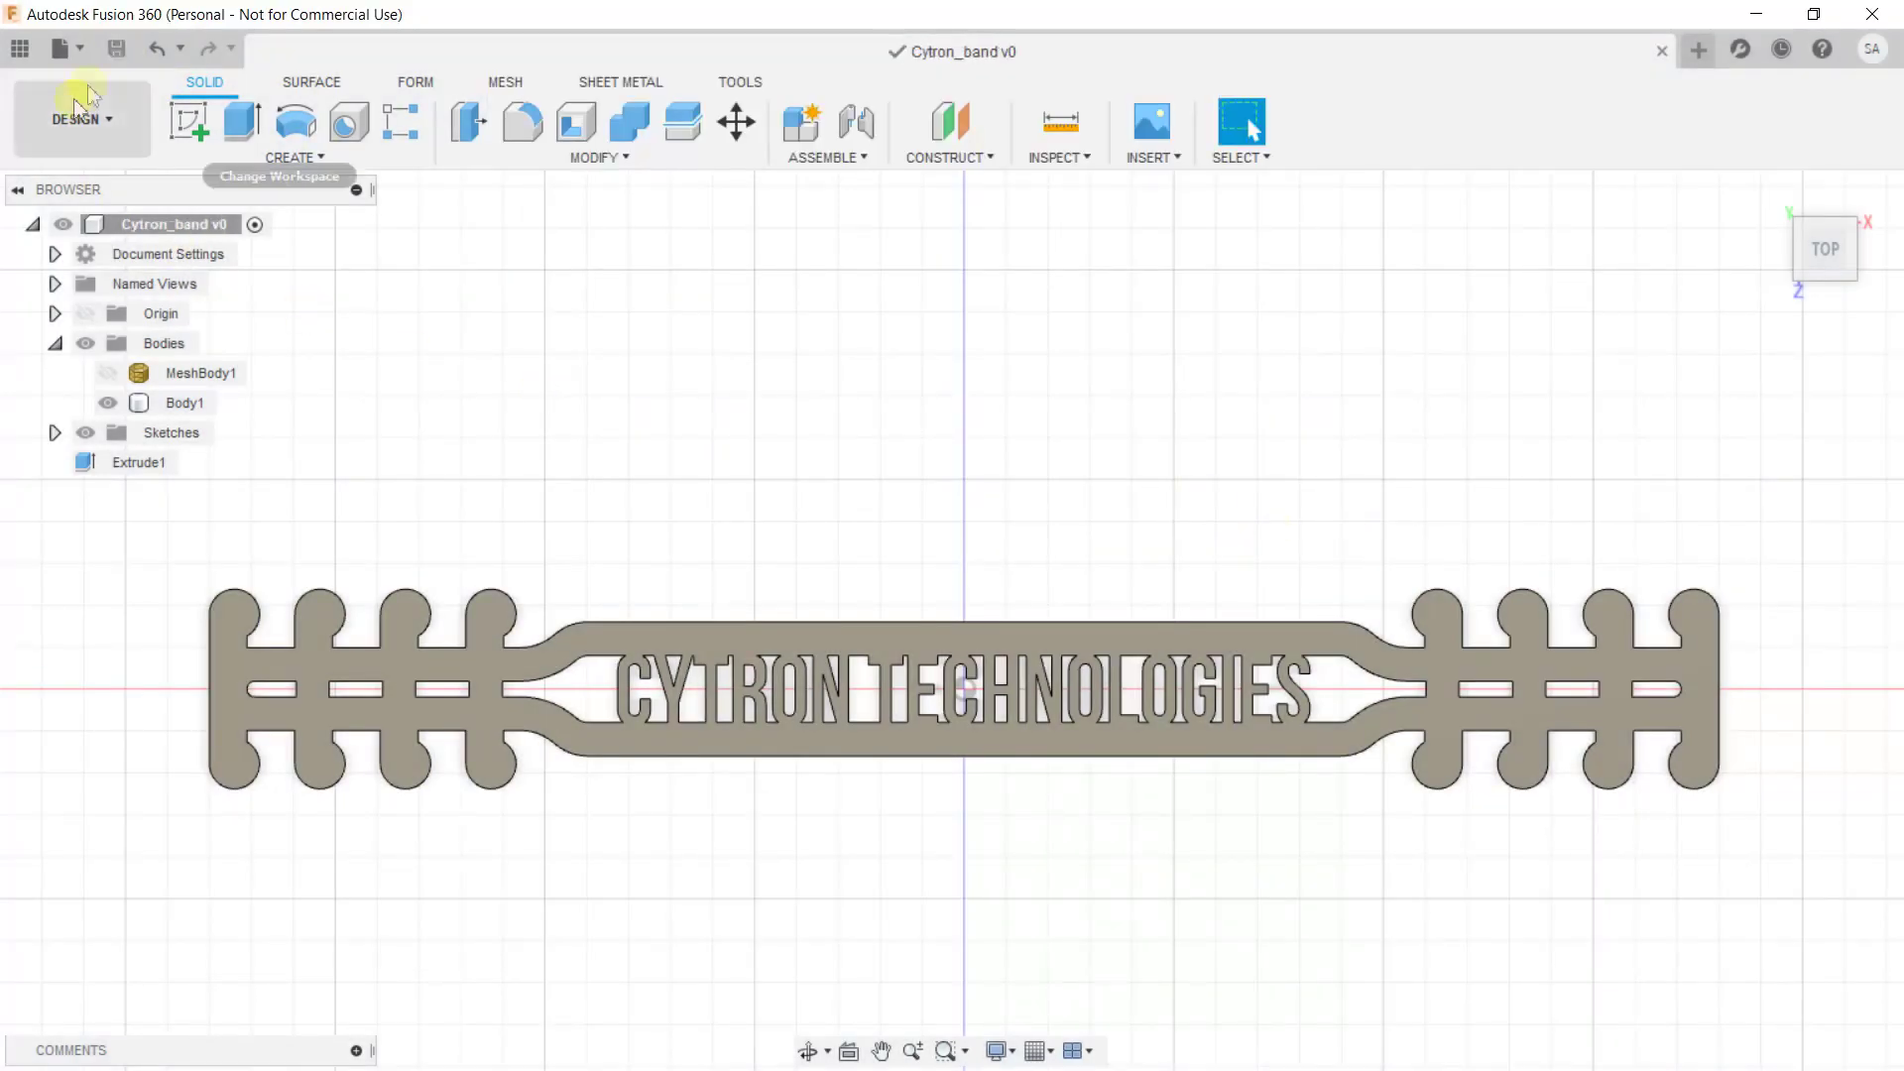
- Export the design as STL file Cytron_band v1.stl and show it in File Explorer
{"action": "left_click", "coordinate": [61, 48]}
{"action": "left_click", "coordinate": [151, 360]}
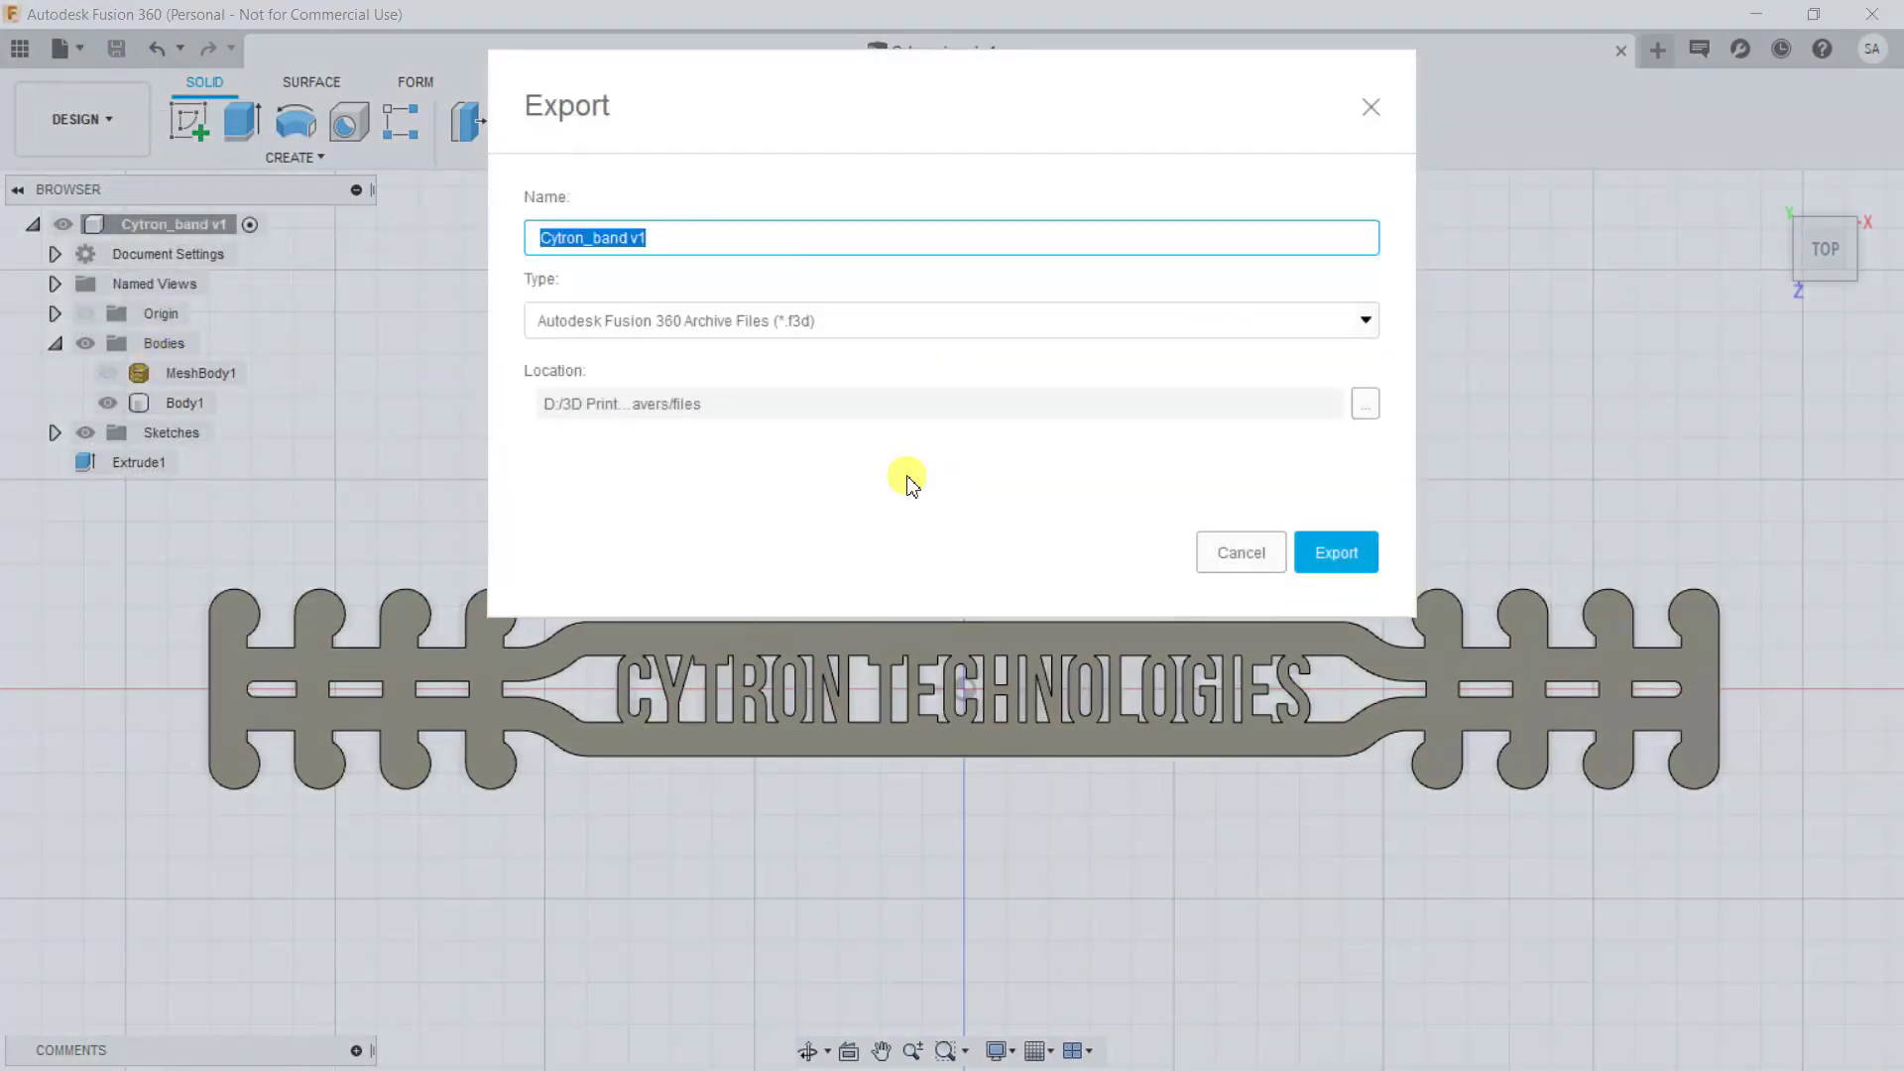
{"action": "left_click", "coordinate": [962, 323]}
{"action": "scroll", "coordinate": [942, 402], "scroll_direction": "down", "scroll_amount": 1}
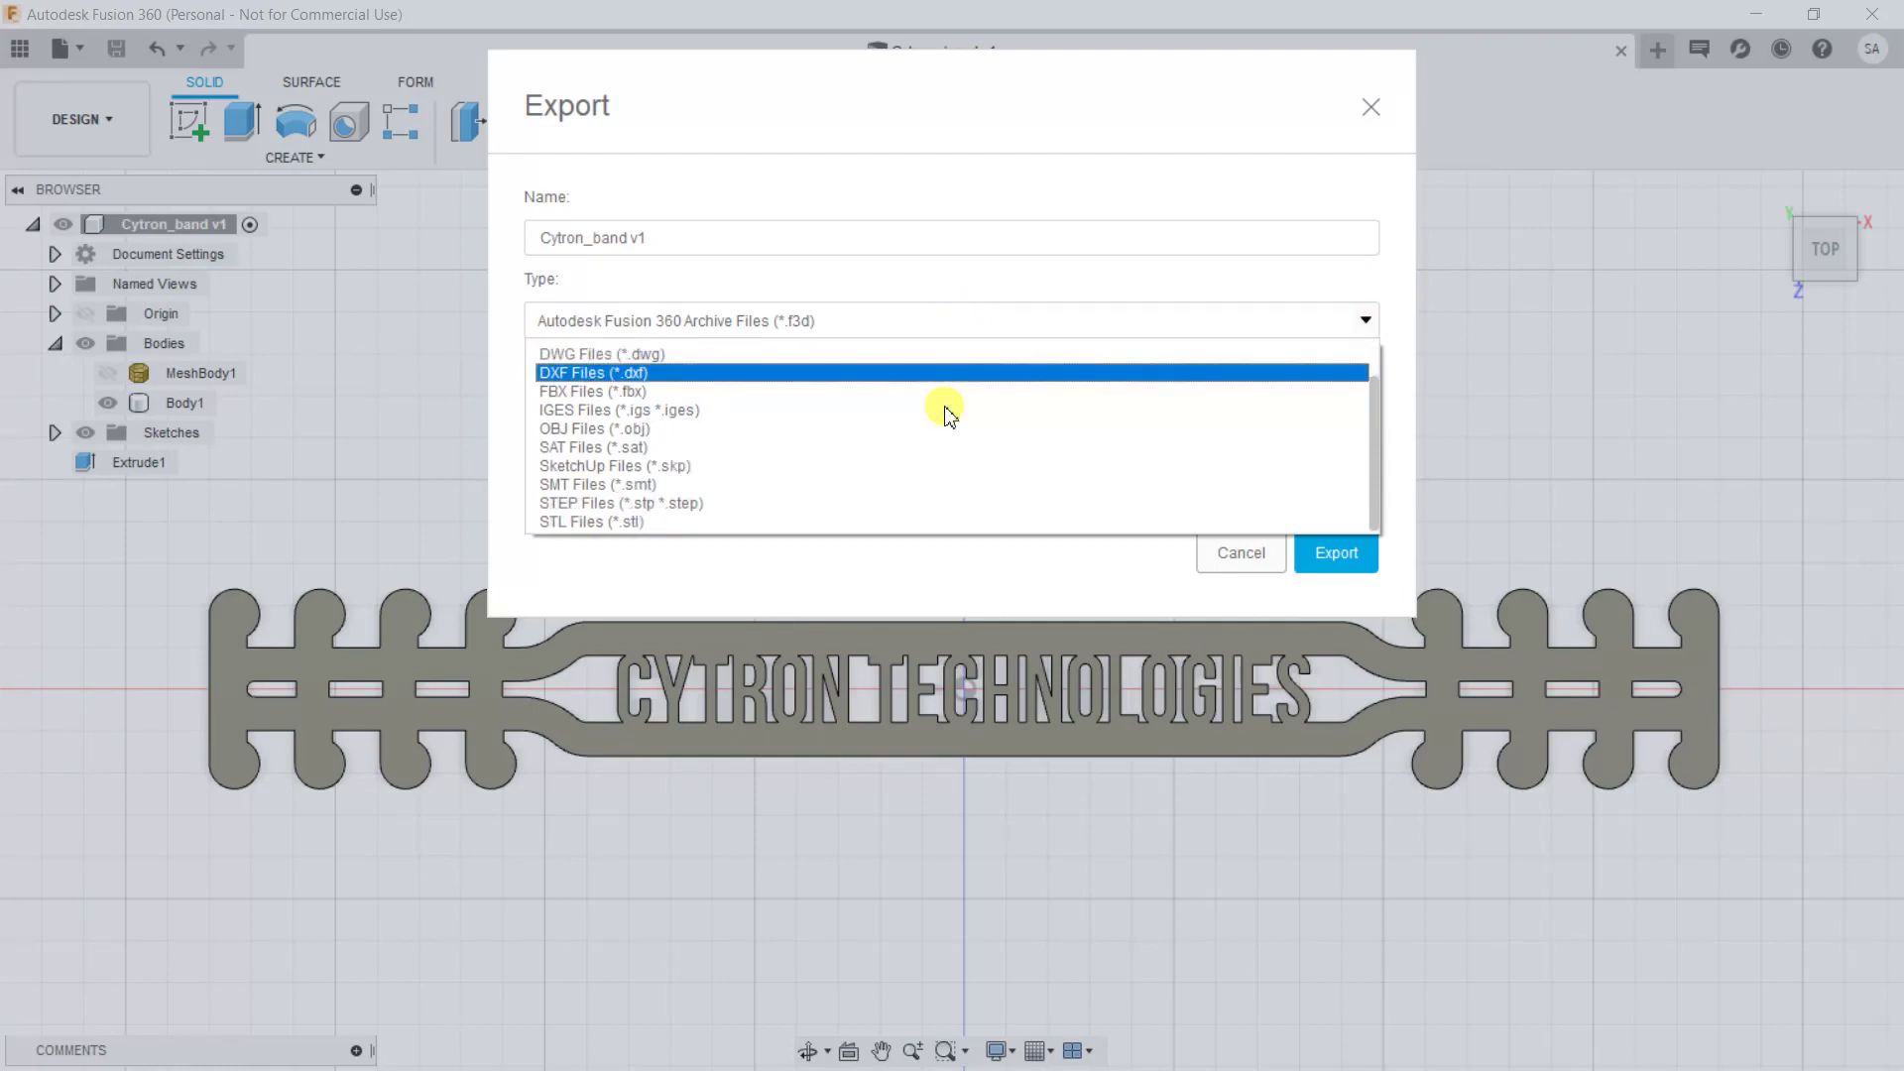
{"action": "left_click", "coordinate": [930, 519]}
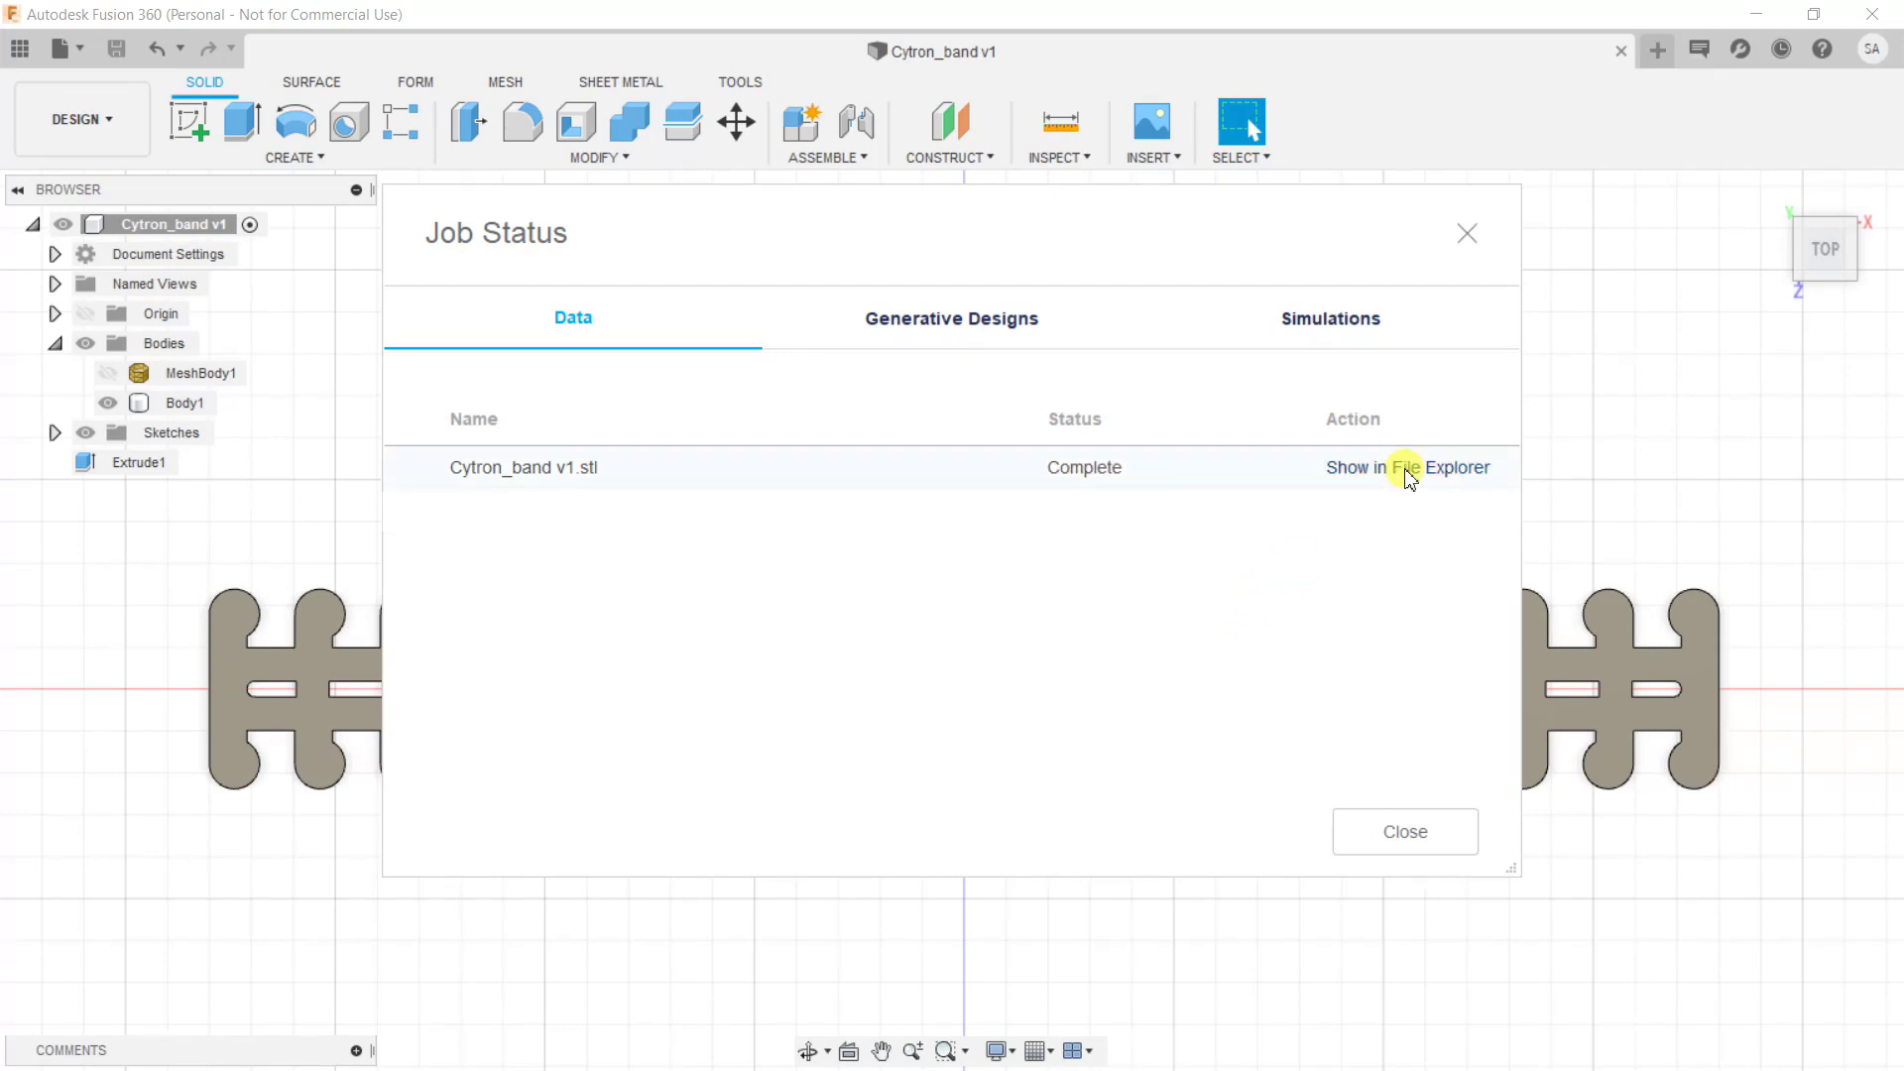
{"action": "left_click", "coordinate": [1410, 472]}
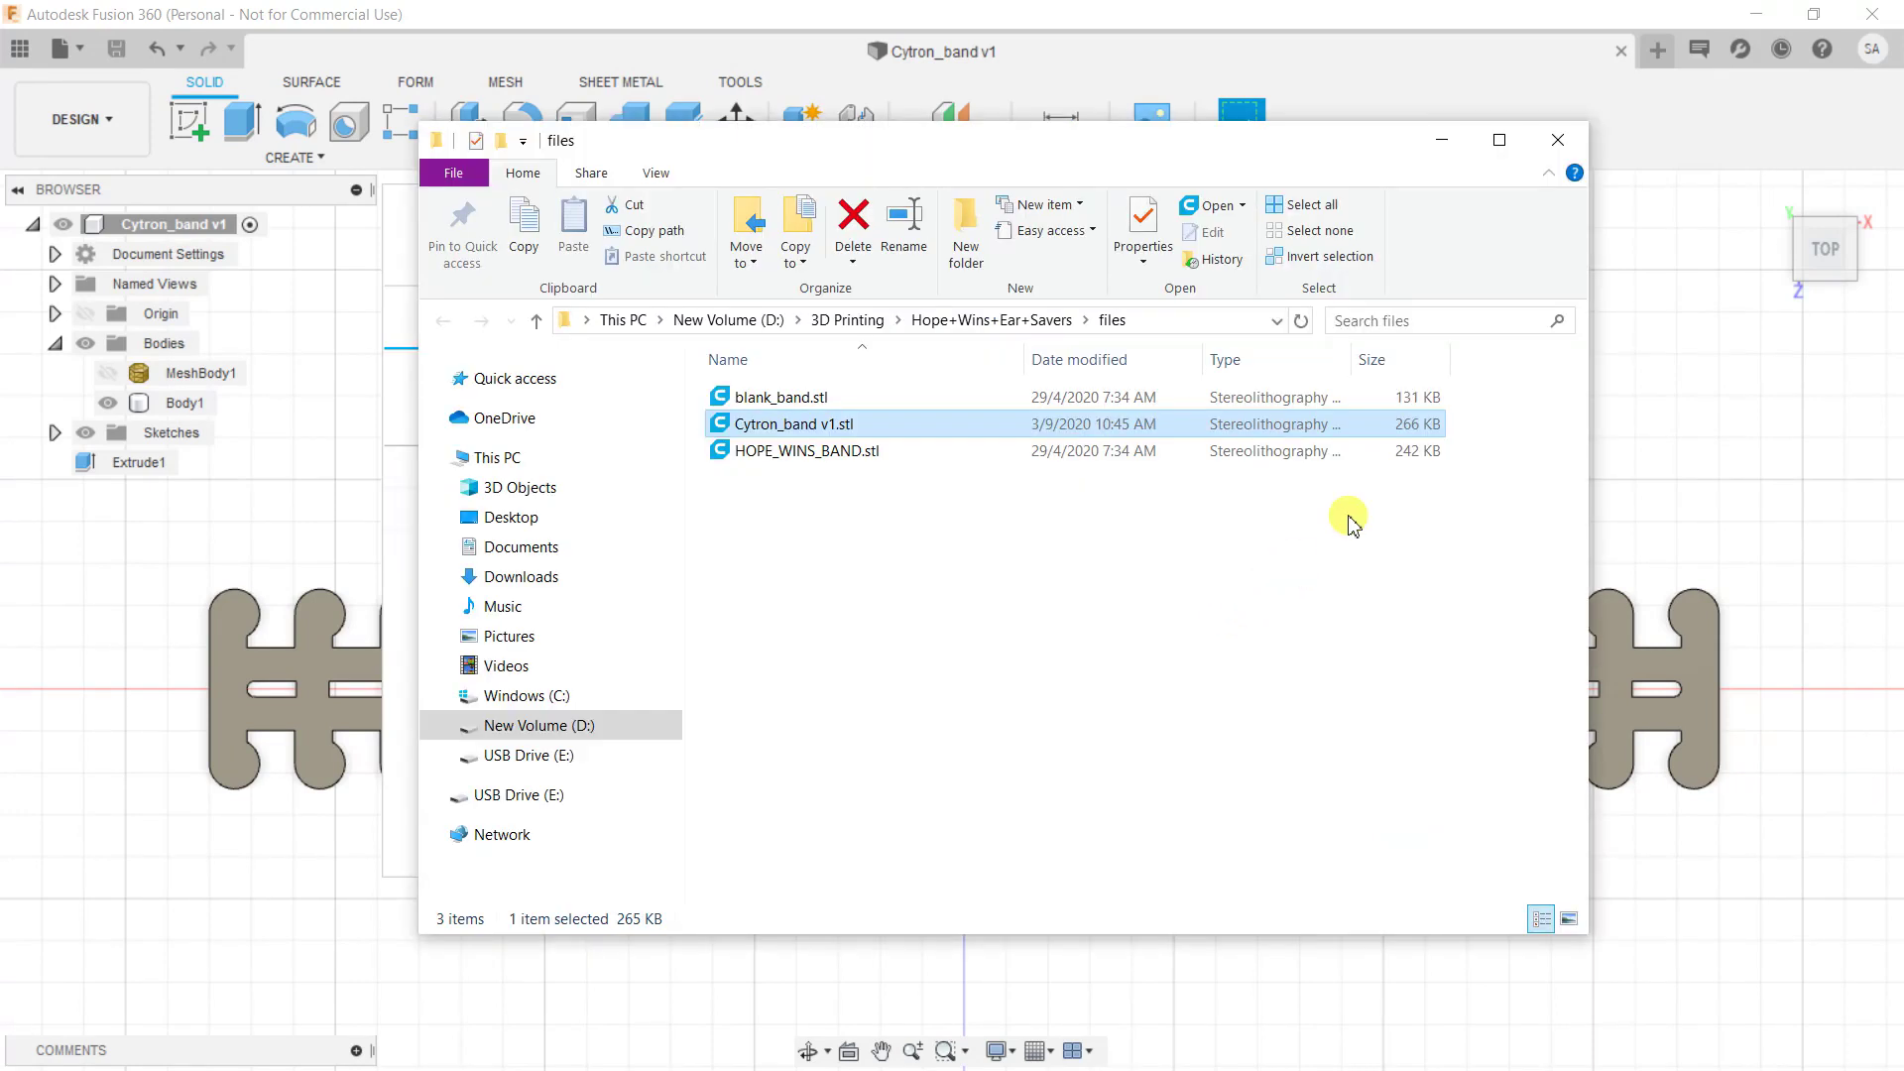
- Open Cytron_band v1.stl in Ultimaker Cura onto the Creality Ender-3 Pro build plate
{"action": "double_click", "coordinate": [1108, 426]}
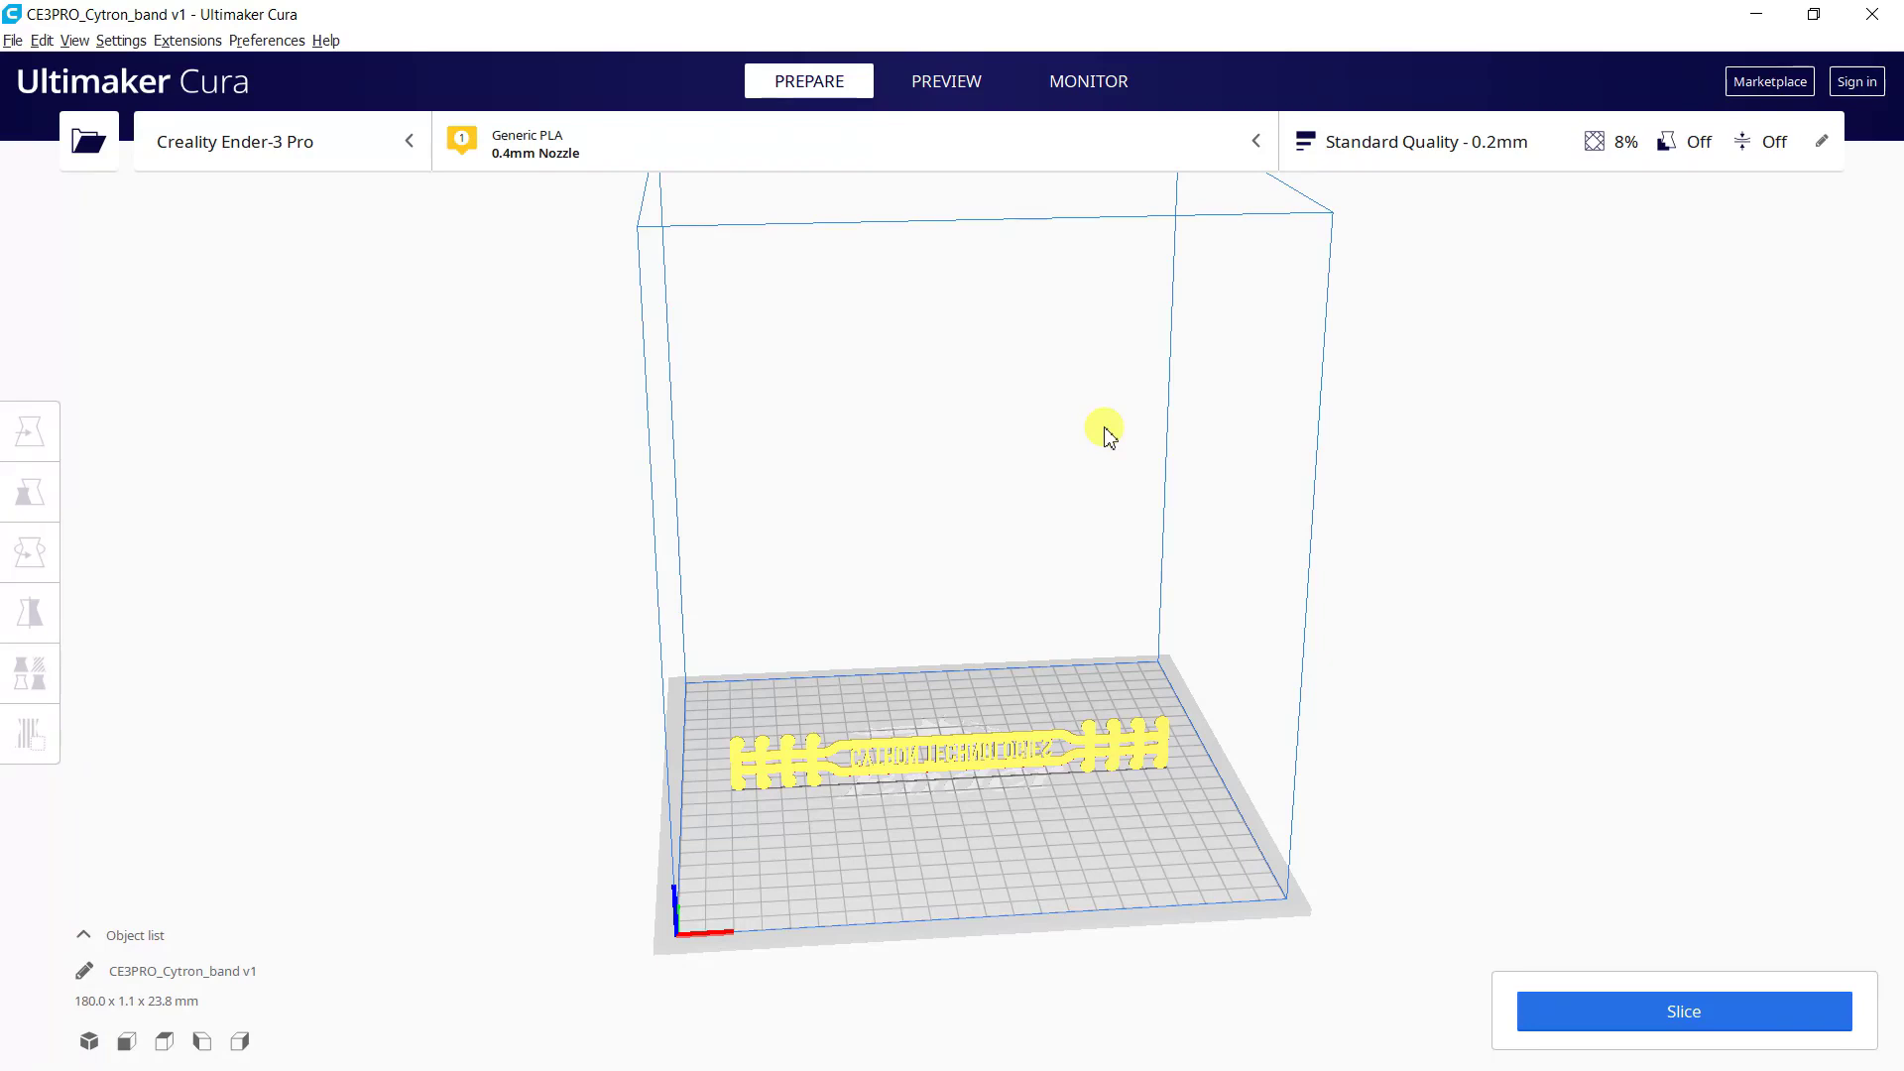
- Rotate the band 90° to lie flat at 180.0 x 23.8 x 1.1 mm, viewed from the top
{"action": "left_click", "coordinate": [1019, 748]}
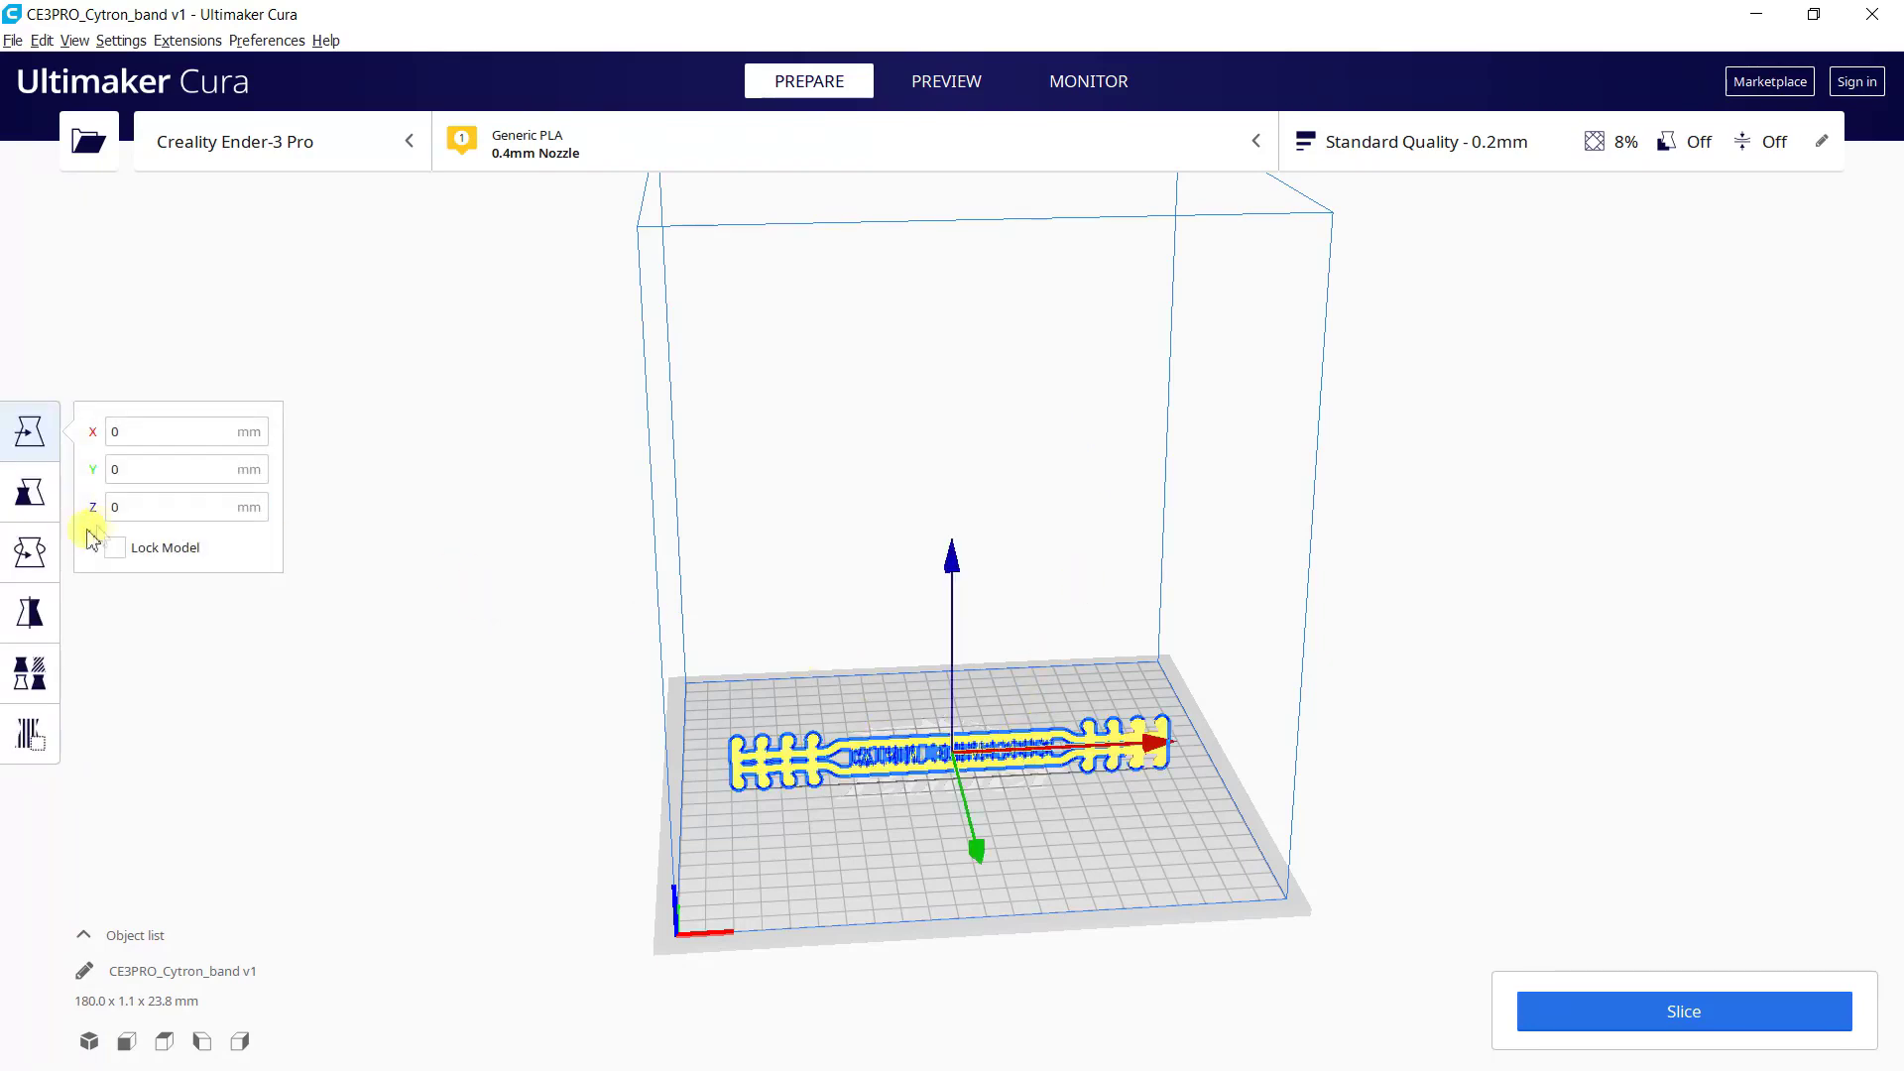
{"action": "left_click", "coordinate": [29, 551]}
{"action": "left_click_drag", "start_coordinate": [959, 620], "coordinate": [969, 882]}
{"action": "left_click", "coordinate": [165, 1040]}
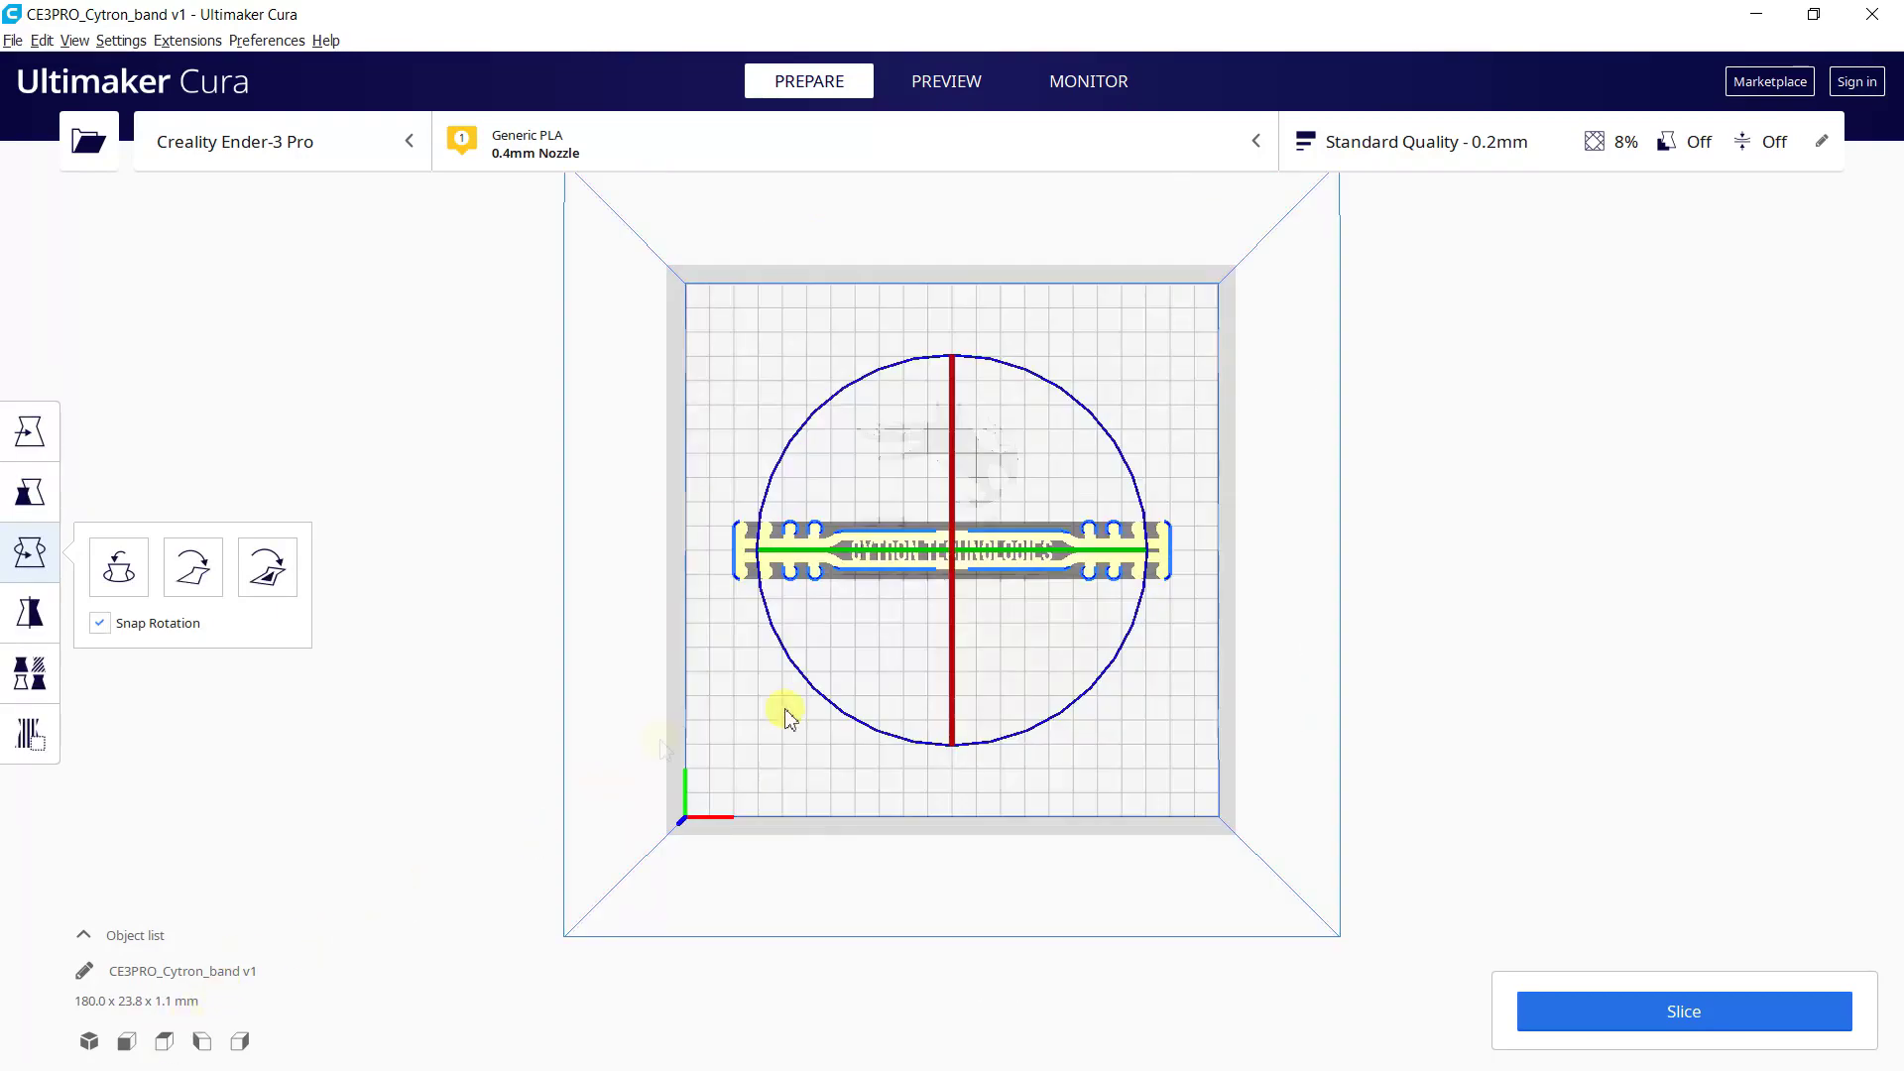
{"action": "scroll", "coordinate": [885, 699], "scroll_direction": "up", "scroll_amount": 3}
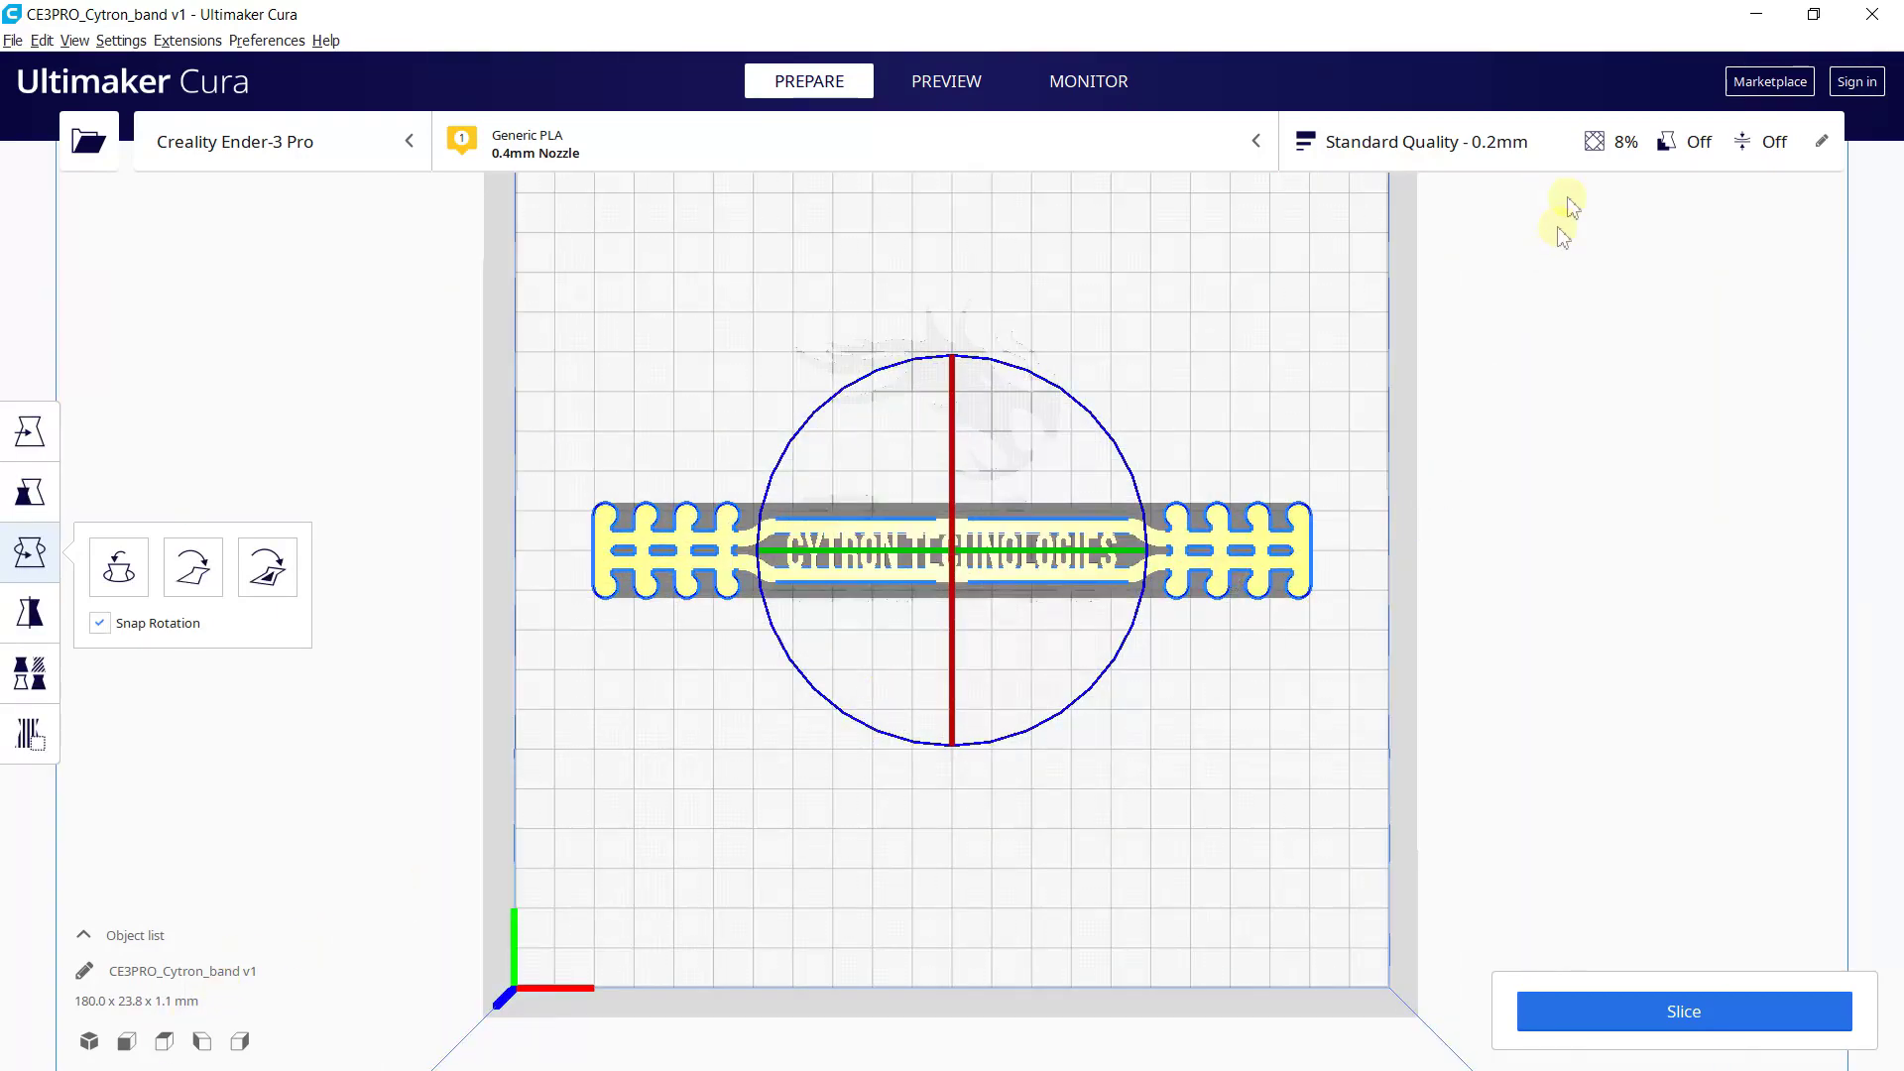
{"action": "left_click", "coordinate": [1596, 149]}
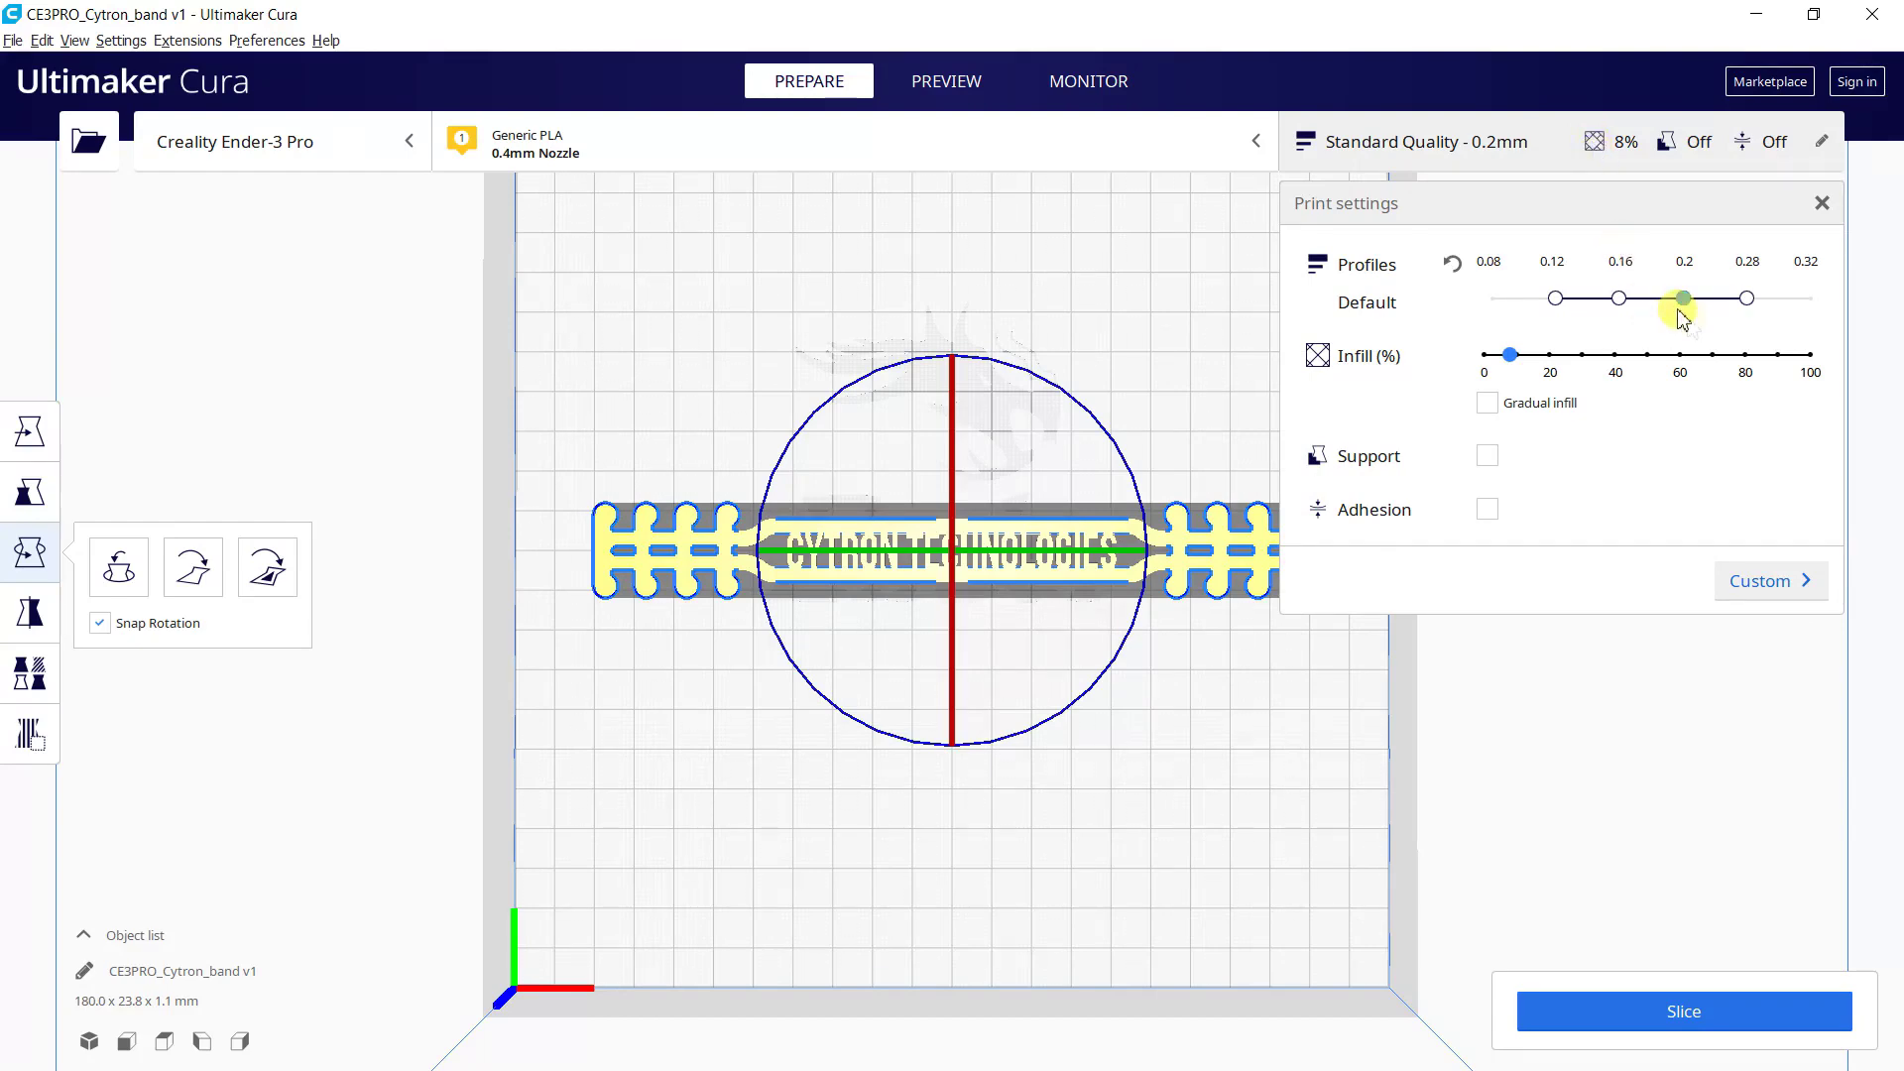
- Slice at 100% infill (37 minutes, 3g) and save CE3PRO_Cytron_band v1.gcode to the removable drive, then eject it
{"action": "left_click", "coordinate": [1810, 357]}
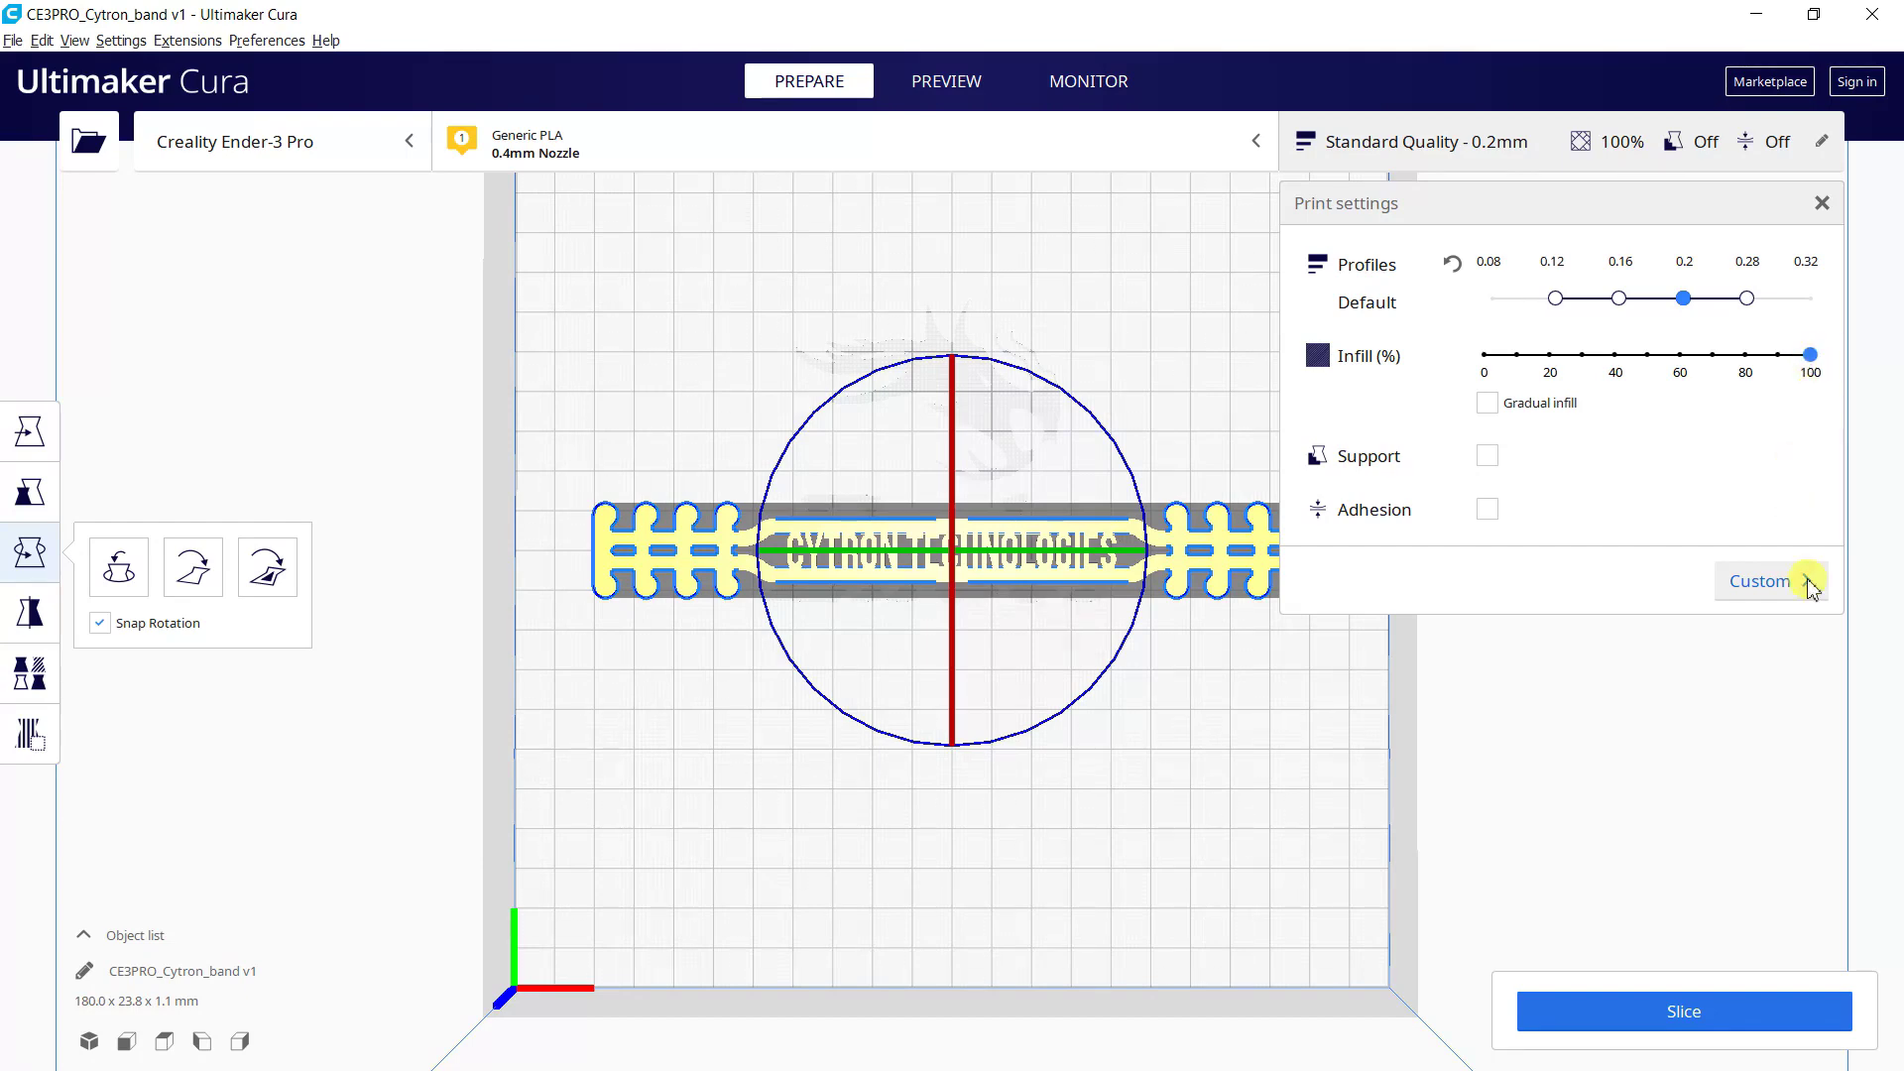
{"action": "left_click", "coordinate": [1748, 1014]}
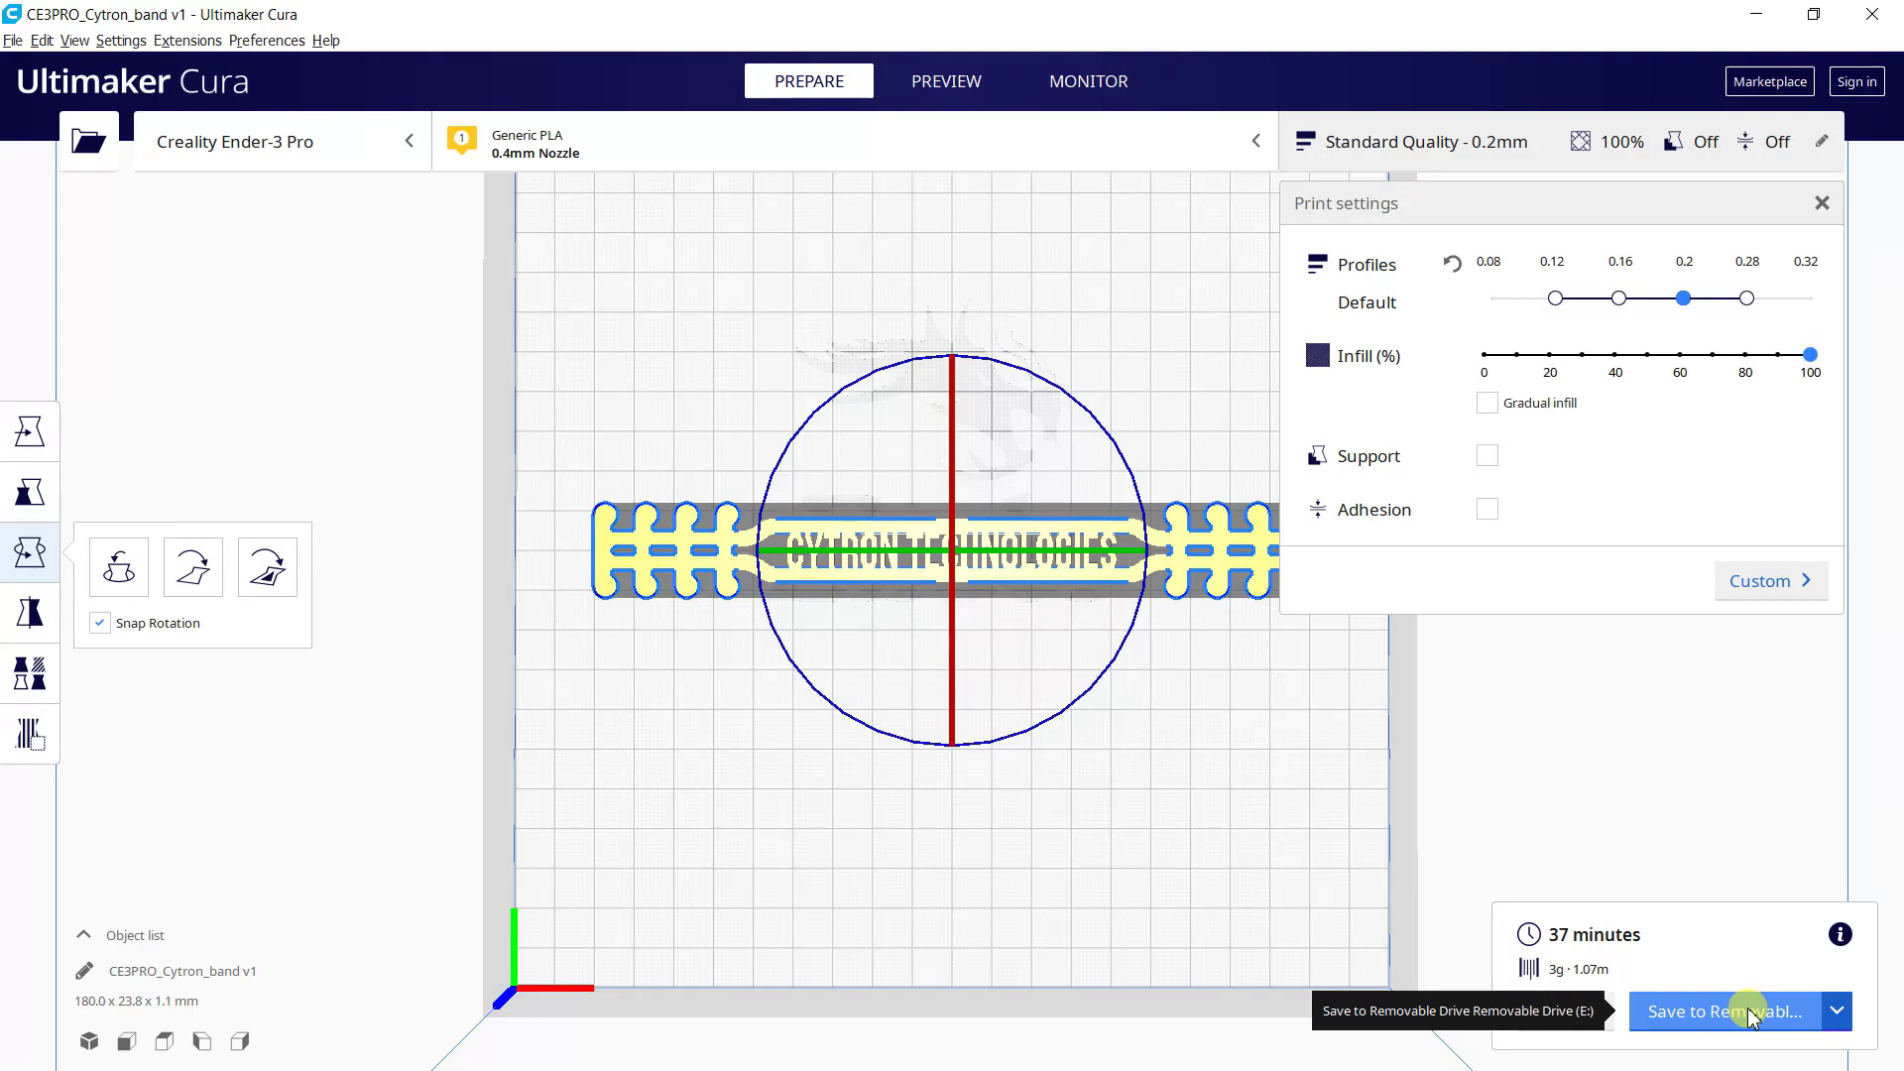
{"action": "left_click", "coordinate": [1747, 1011]}
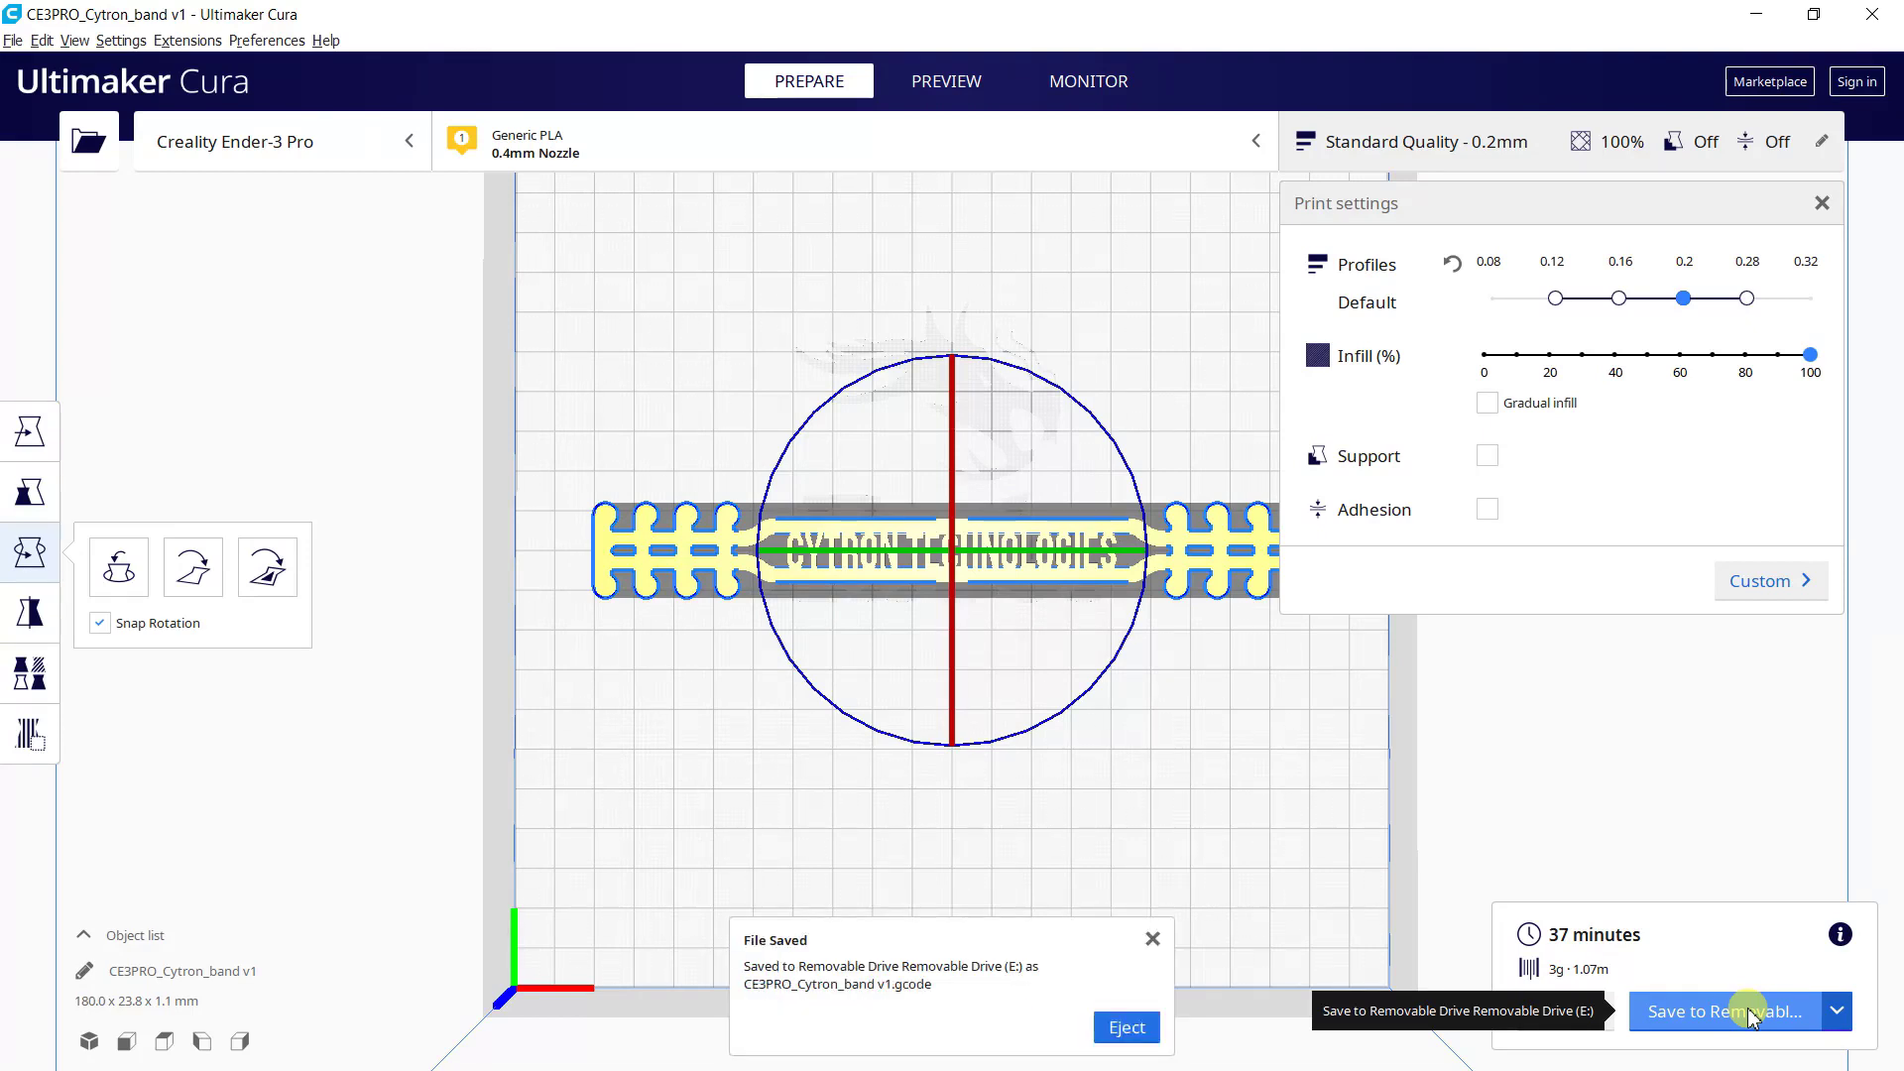
{"action": "left_click", "coordinate": [1148, 1032]}
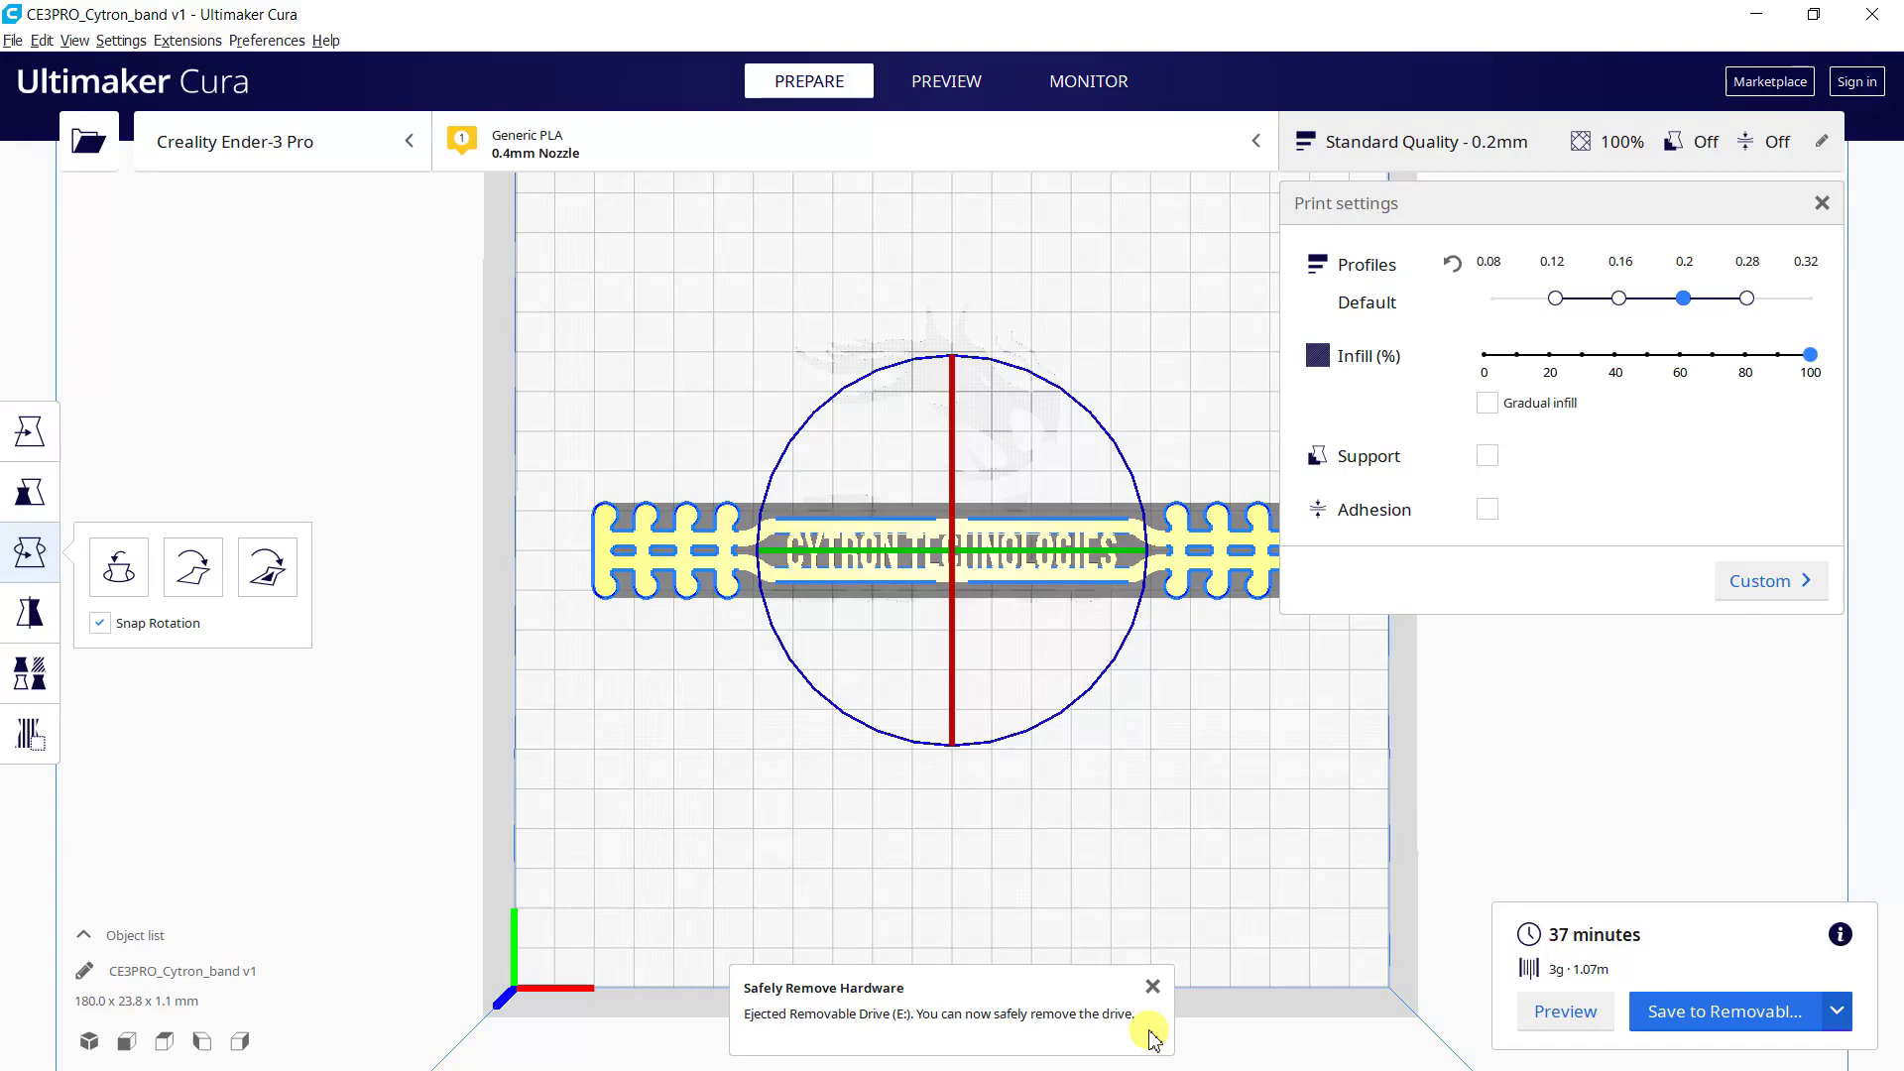